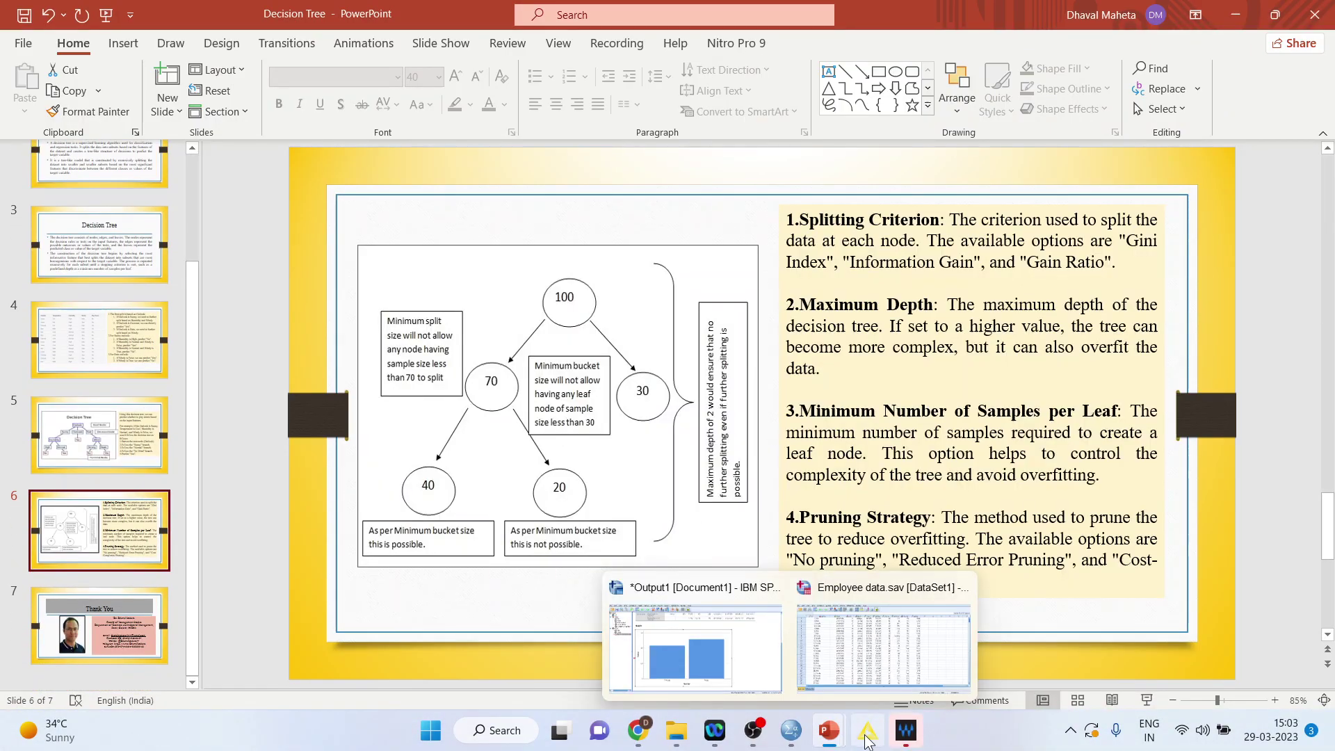
Place a CSV Reader node from the IO > Read group onto the workflow canvas.
left_click(866, 739)
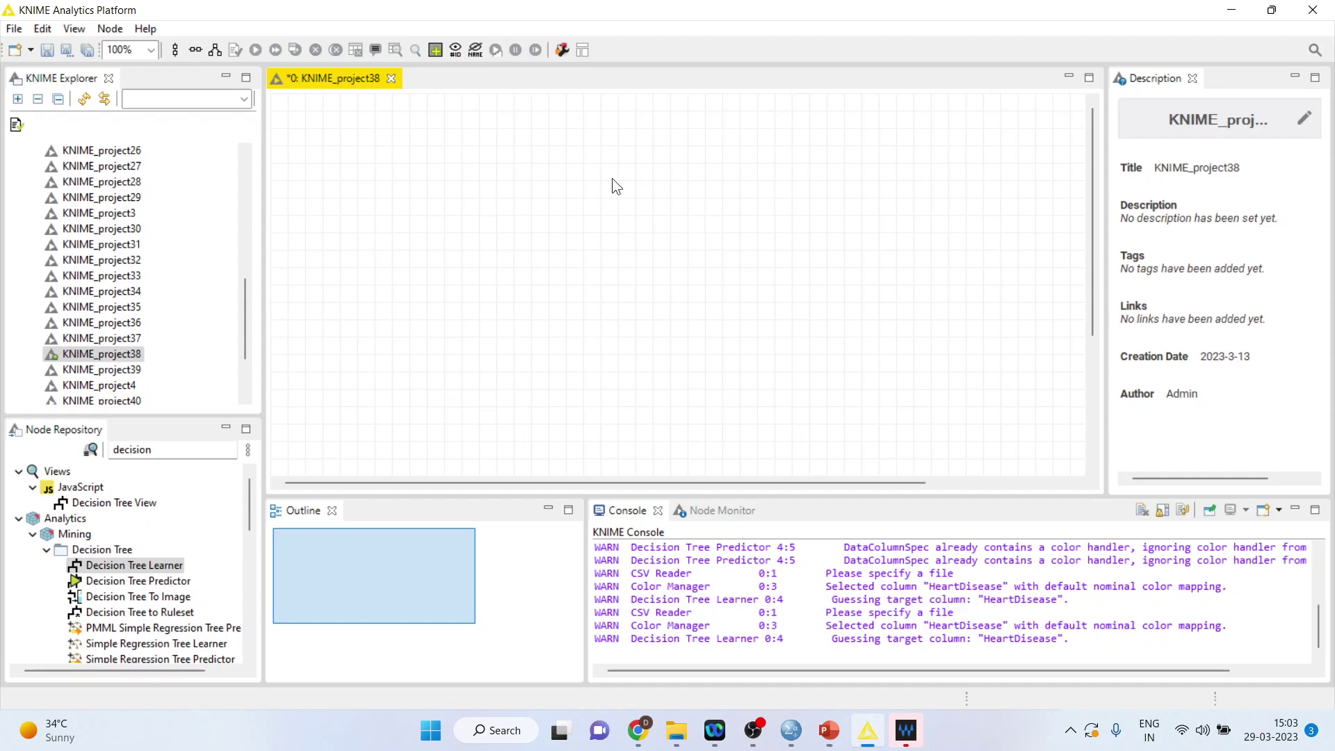
left_click(162, 452)
key("BackSpace")
key("BackSpace")
key("BackSpace")
key("BackSpace")
key("BackSpace")
key("BackSpace")
key("BackSpace")
key("BackSpace")
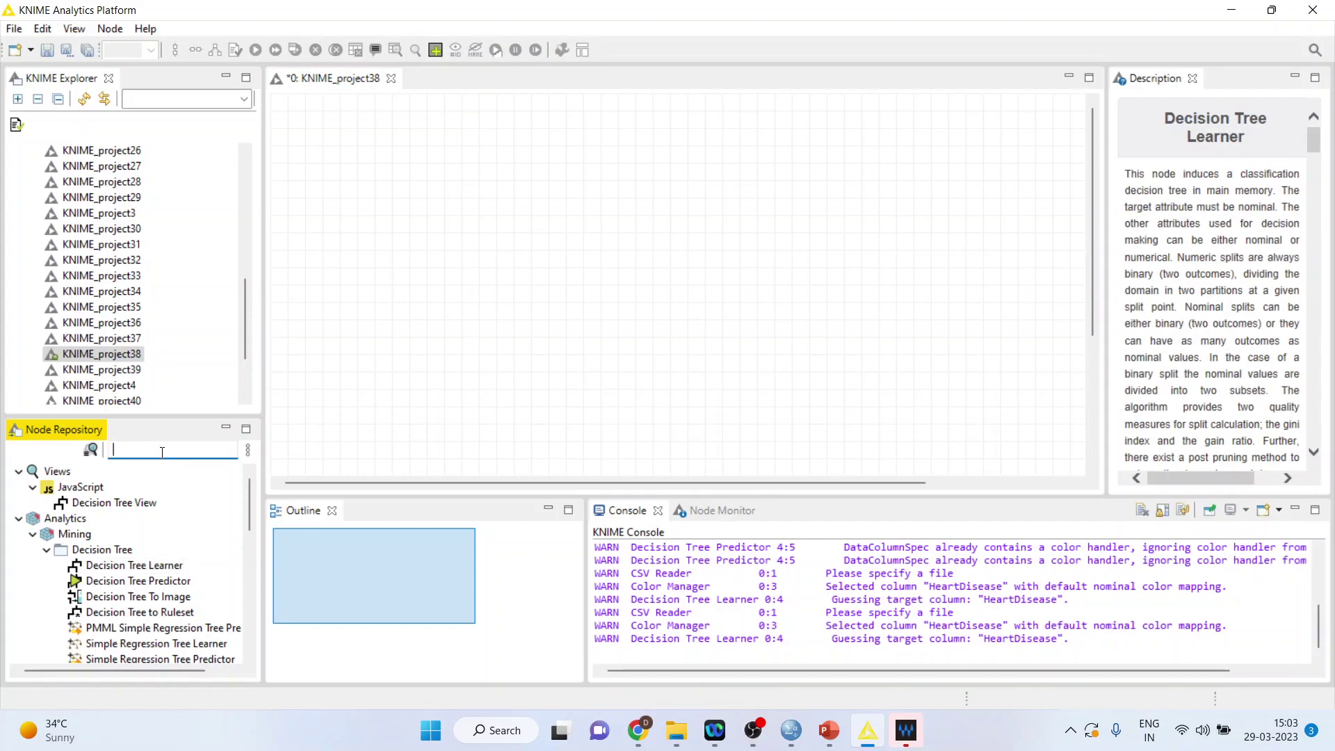
left_click(19, 471)
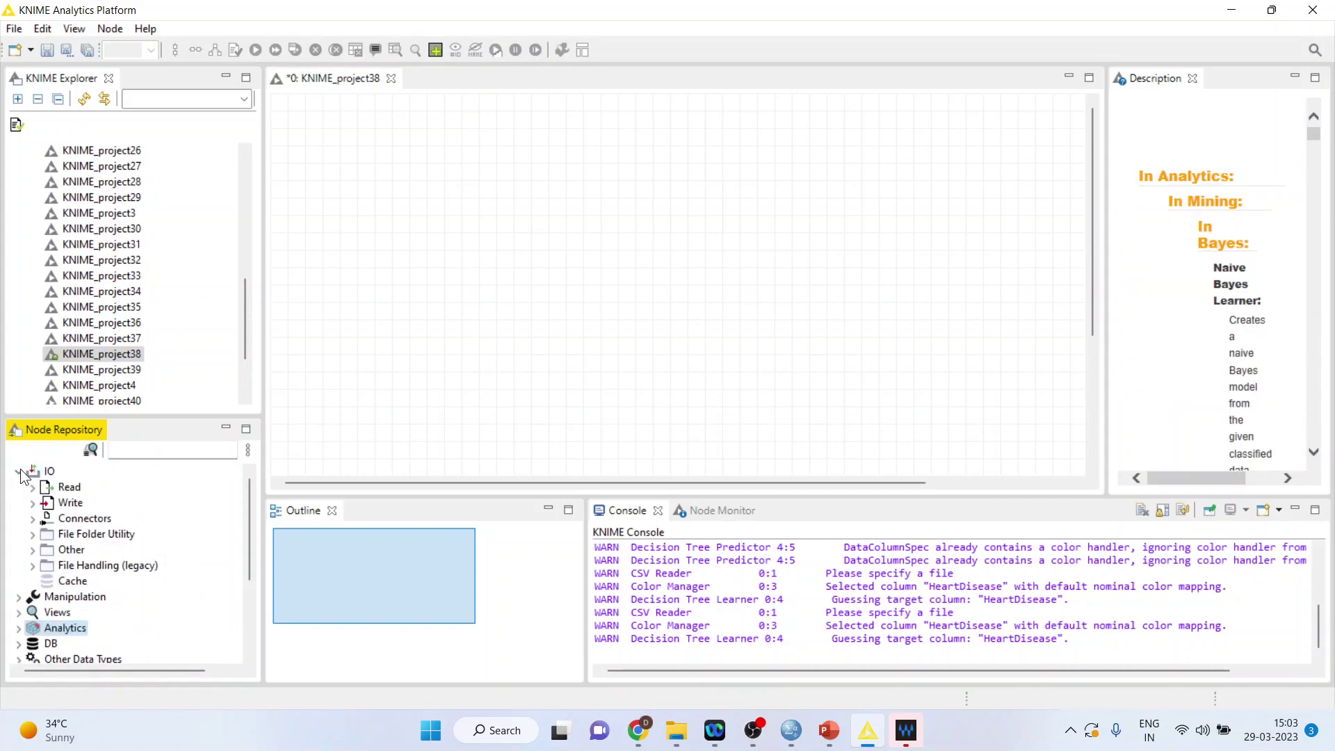
left_click(32, 486)
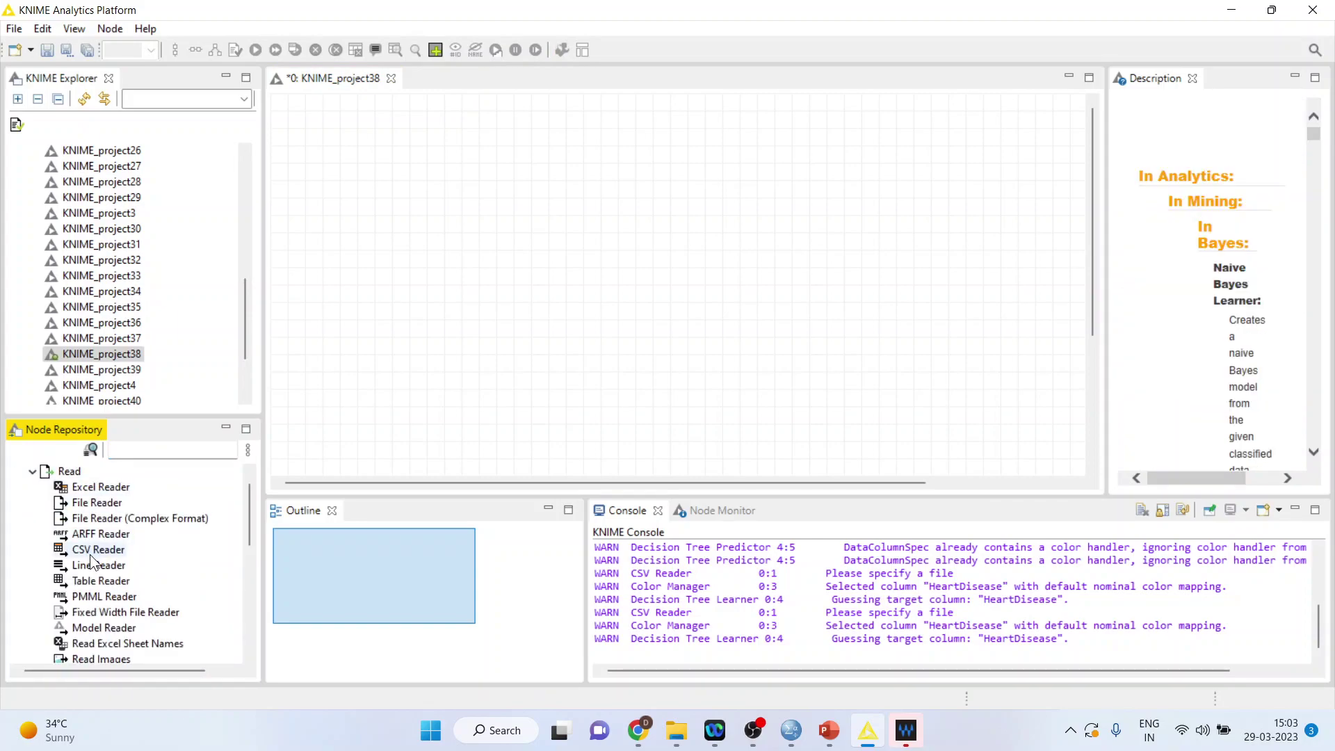
left_click_drag(98, 549, 382, 281)
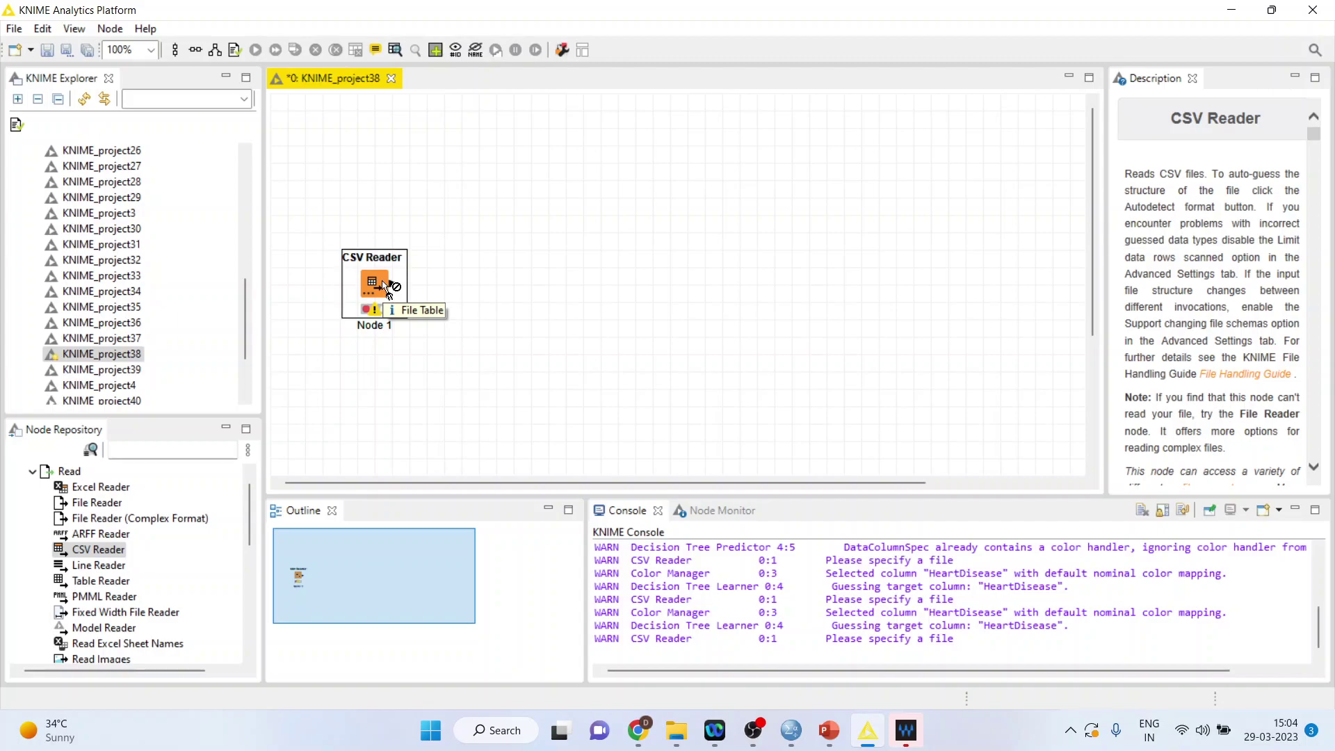
Configure the CSV Reader to read D:\...\Predictive Analytics\Knime\Data\heart1.csv.
right_click(385, 288)
left_click(456, 266)
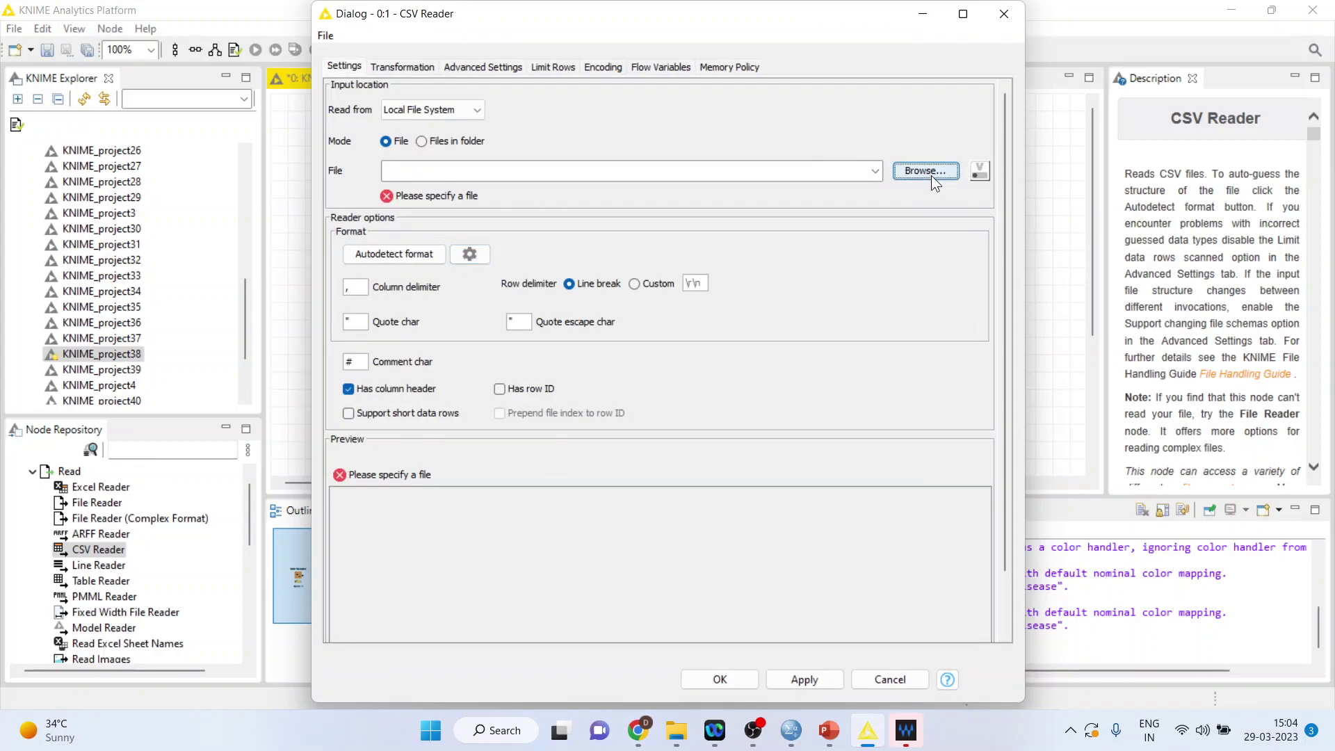
left_click(930, 171)
left_click(769, 43)
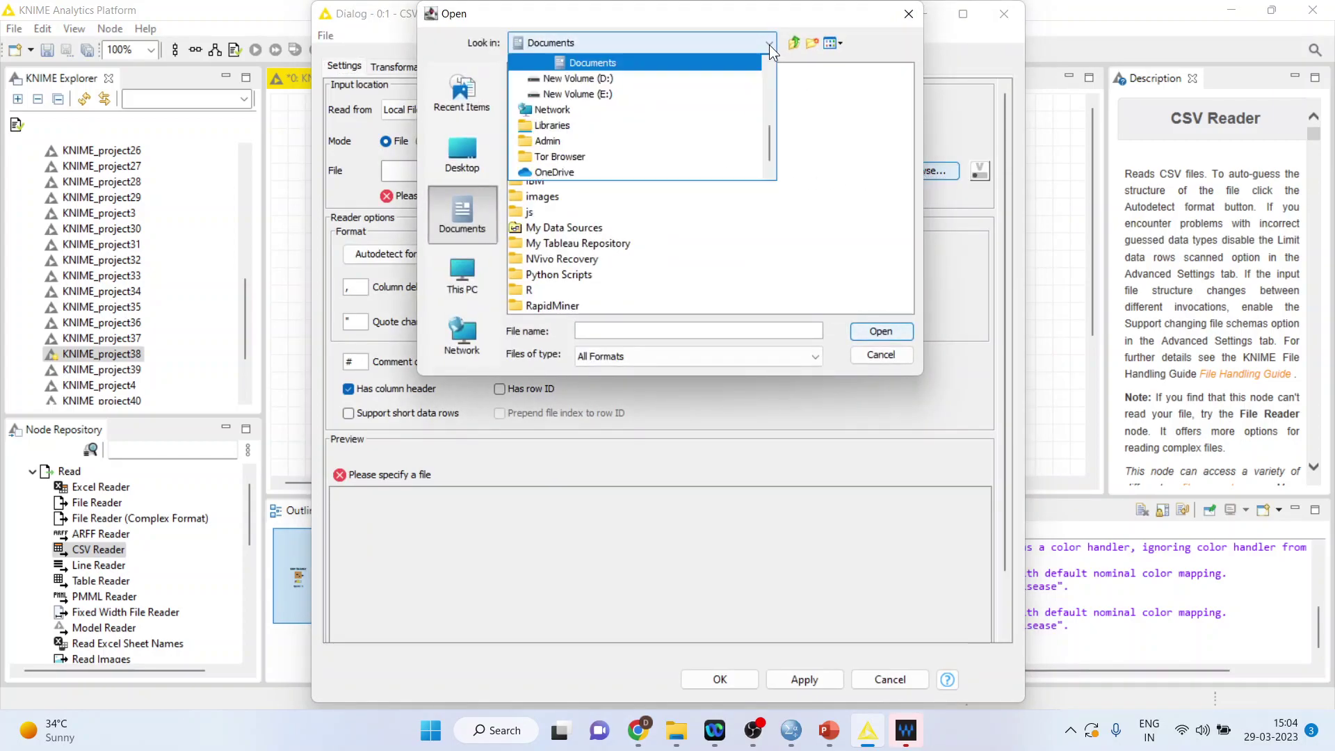
left_click(688, 84)
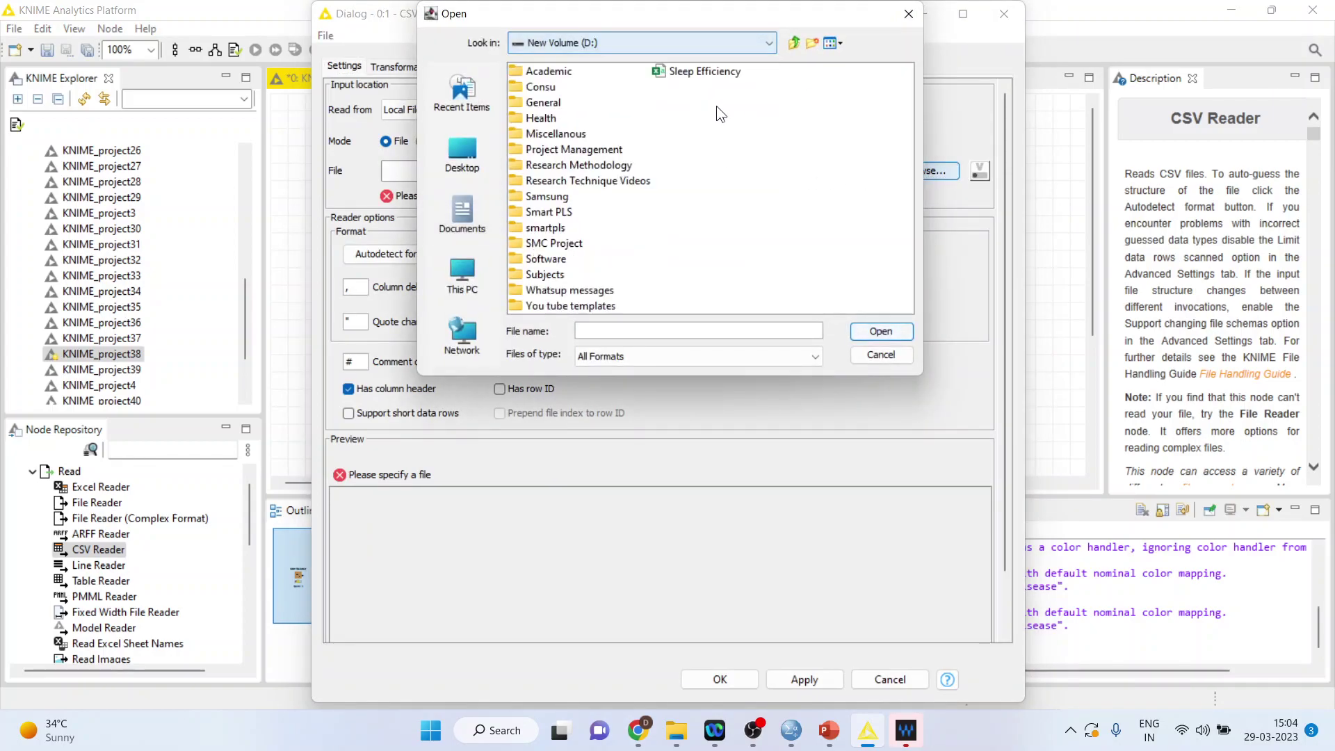
double_click(575, 163)
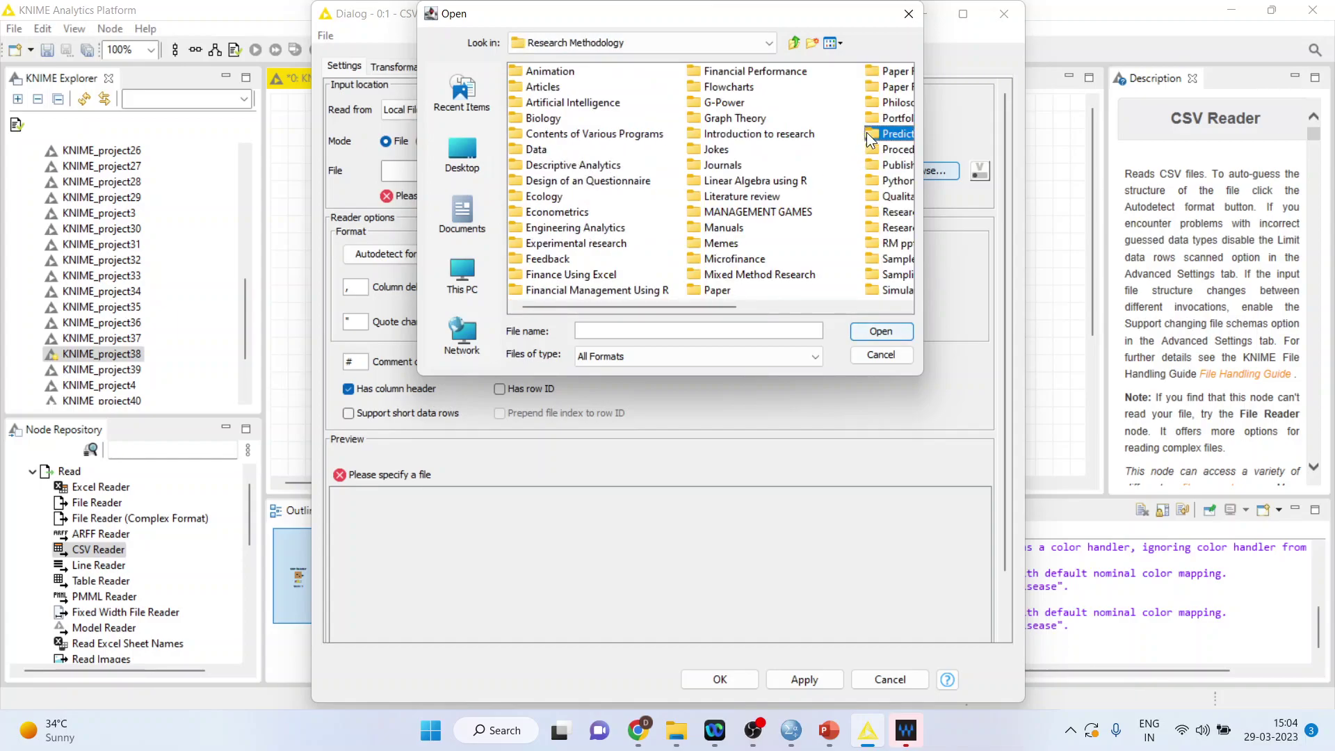
double_click(866, 132)
double_click(548, 275)
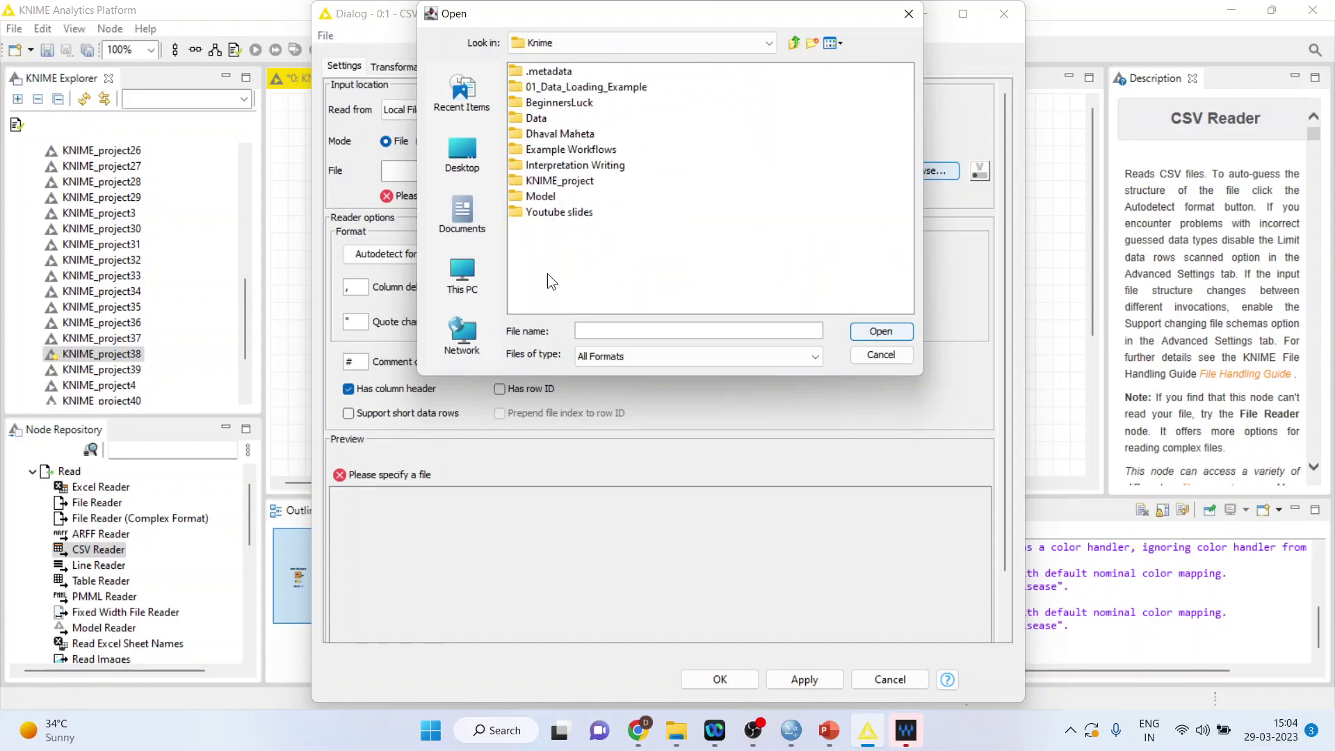
double_click(531, 120)
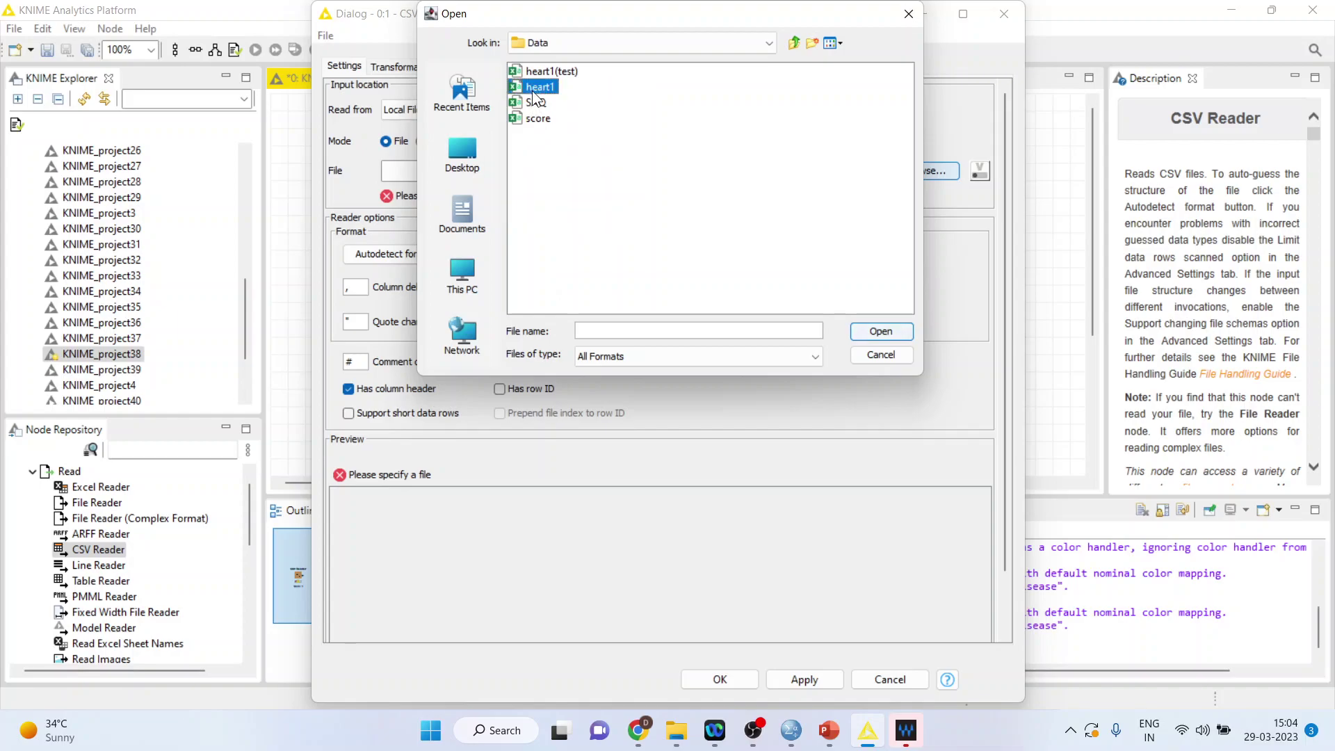
left_click(863, 332)
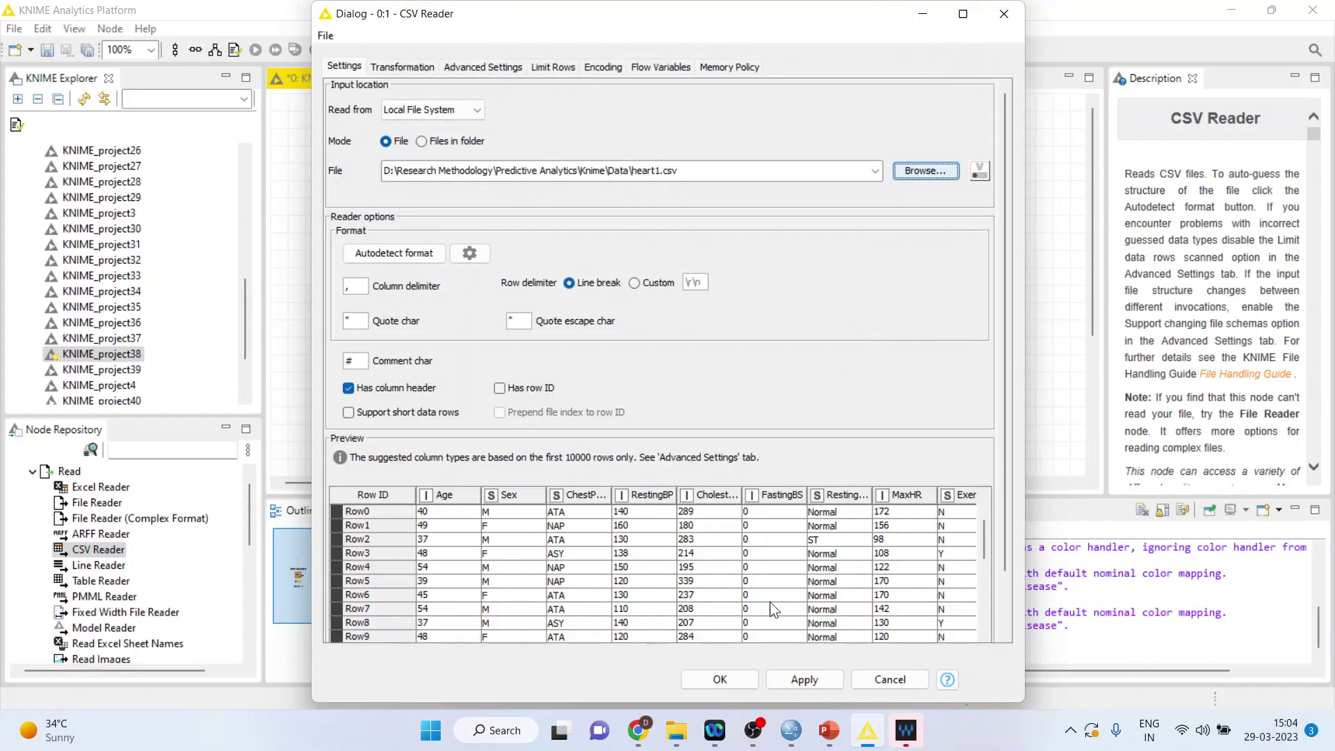
left_click(742, 679)
Execute the CSV Reader and open the heart data table it loaded.
right_click(381, 286)
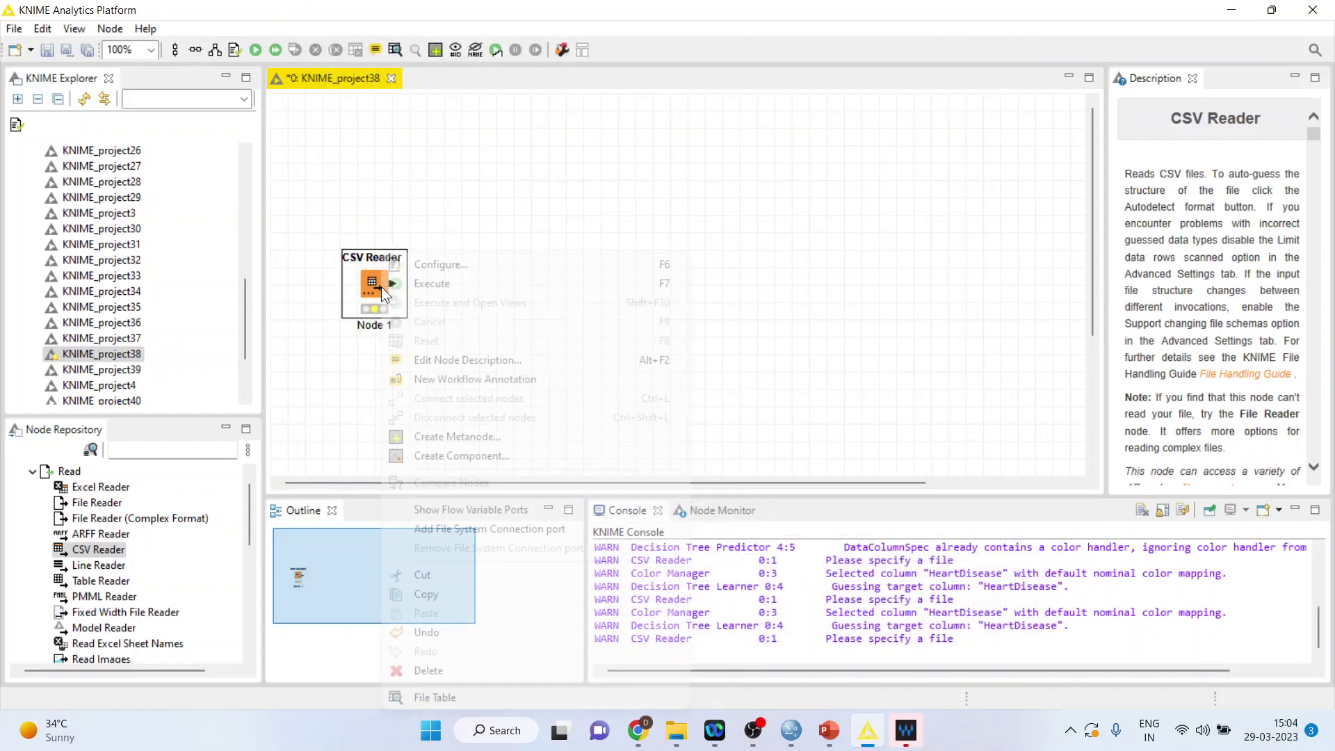
left_click(456, 285)
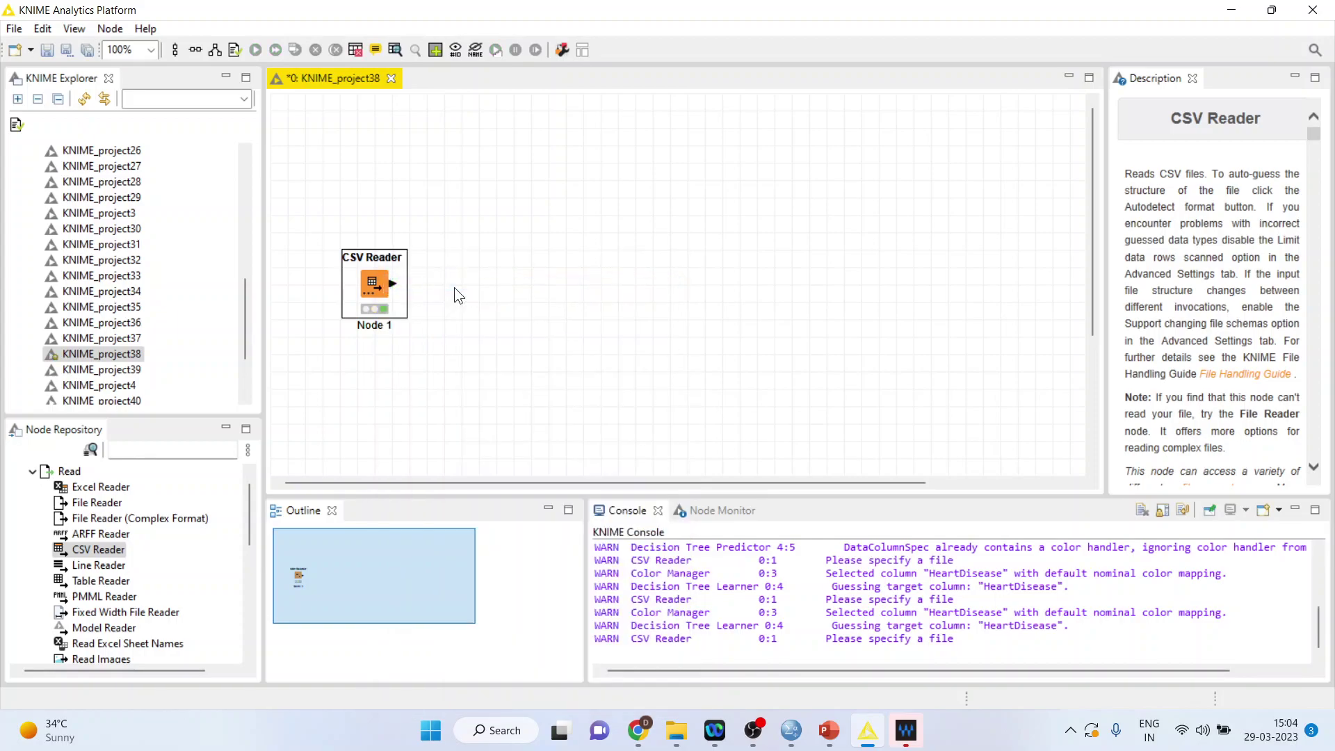
right_click(373, 284)
left_click(497, 695)
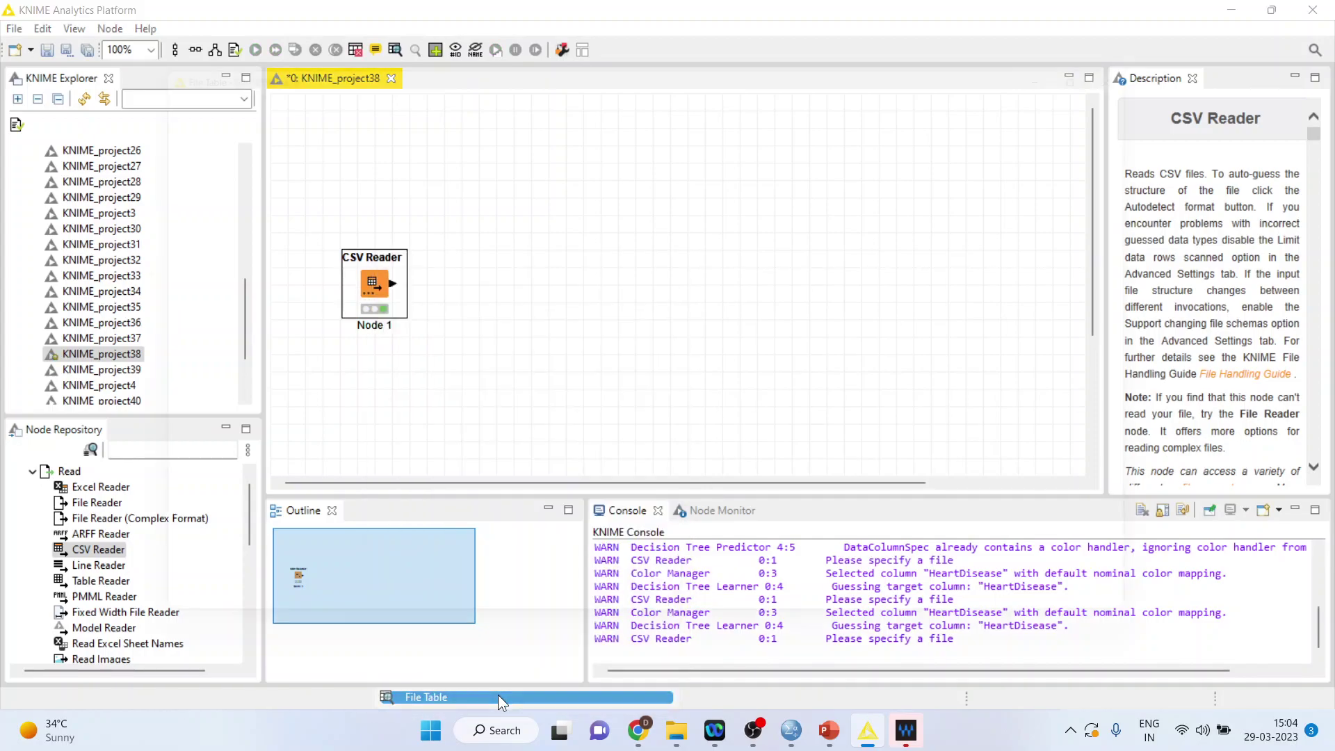
Highlight value blocks across the heart data columns, widening RestingECG and ST_Slope.
left_click_drag(951, 150, 965, 533)
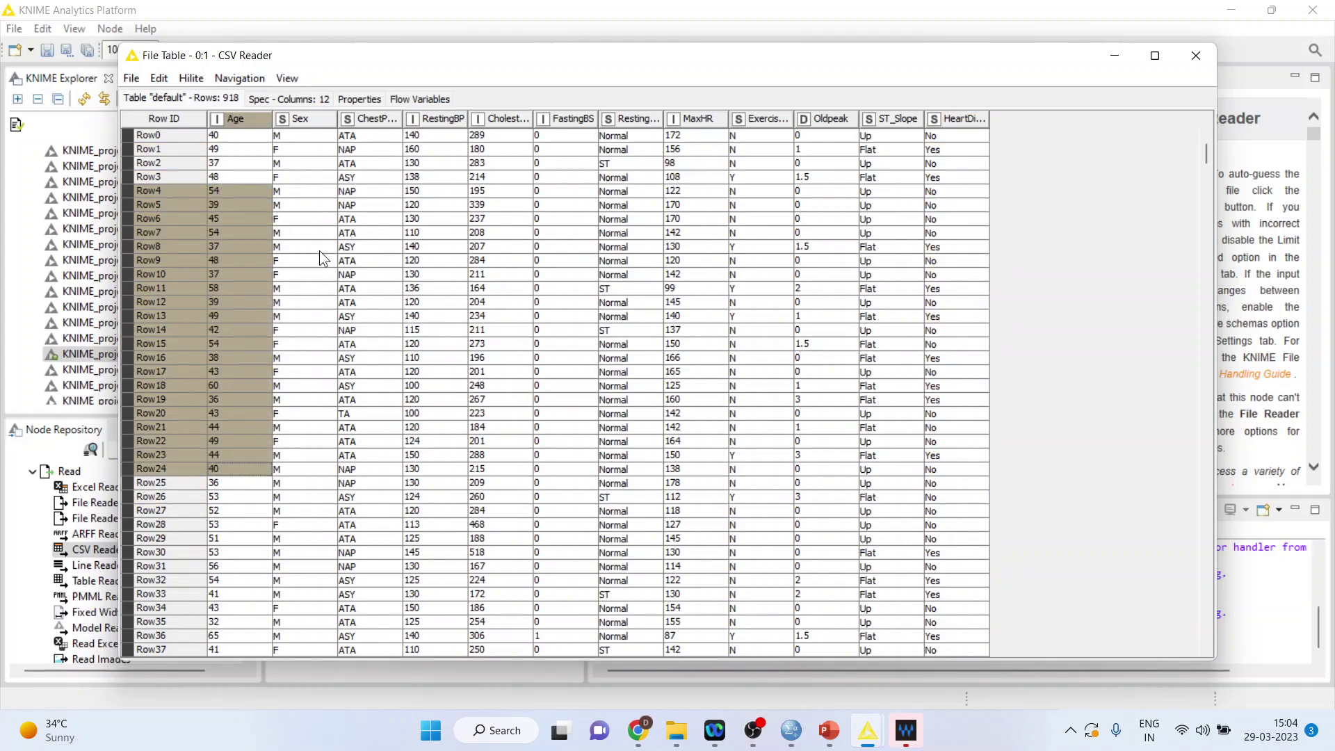
left_click_drag(281, 221, 300, 527)
left_click_drag(379, 224, 363, 498)
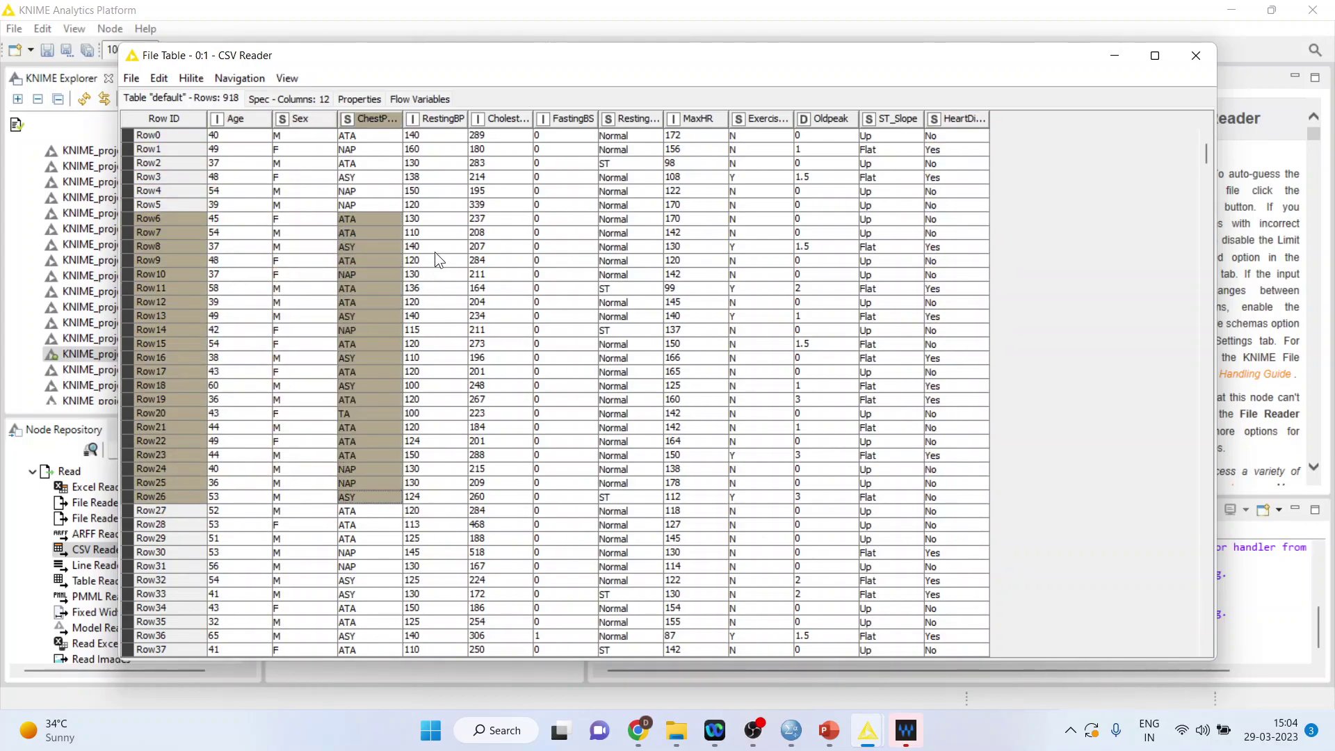
left_click_drag(436, 252, 443, 552)
left_click_drag(488, 259, 499, 538)
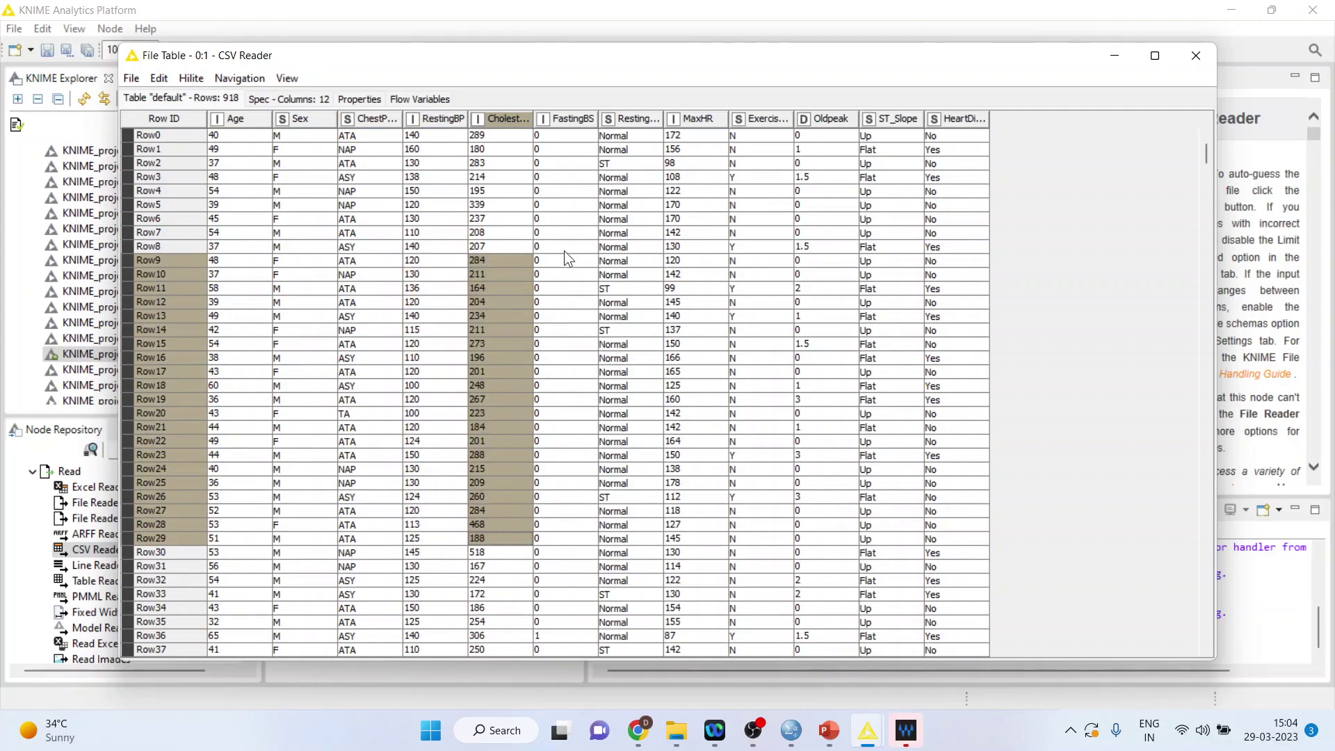
left_click_drag(564, 236, 557, 499)
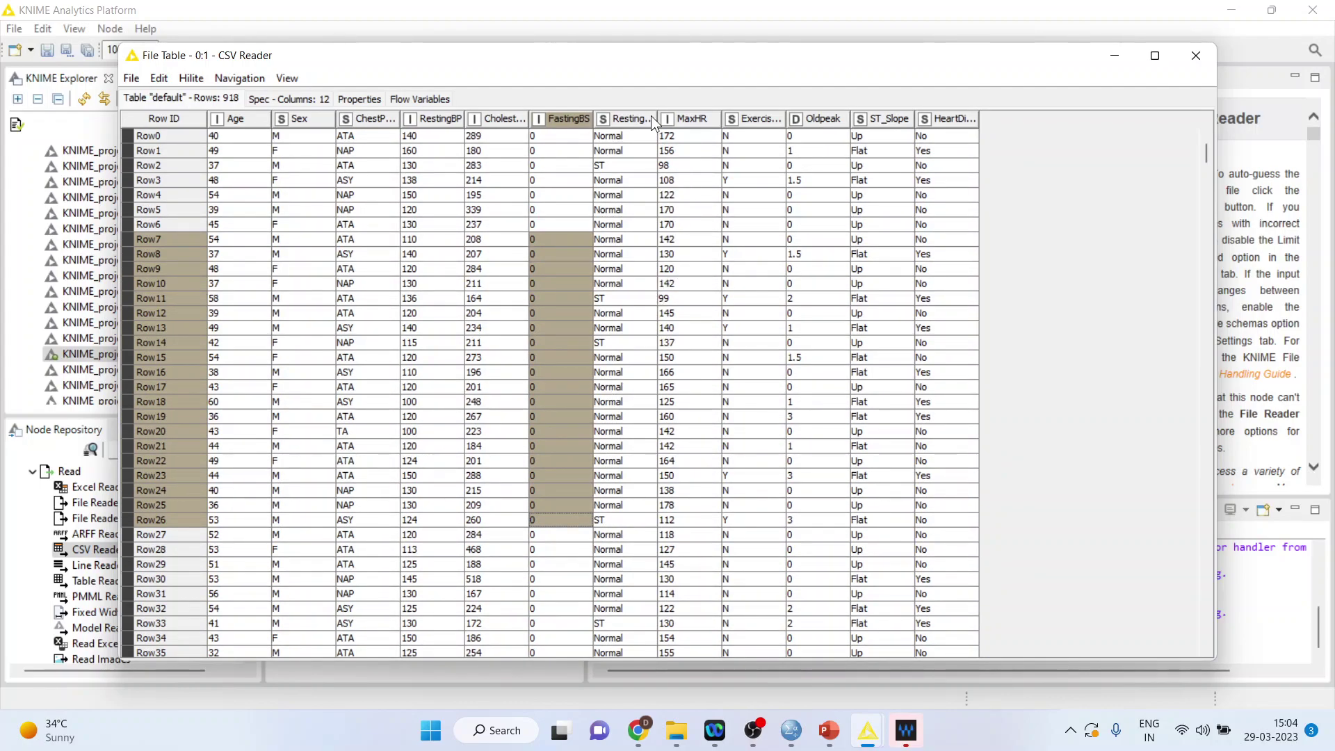
left_click_drag(659, 121, 699, 122)
left_click_drag(629, 210, 631, 546)
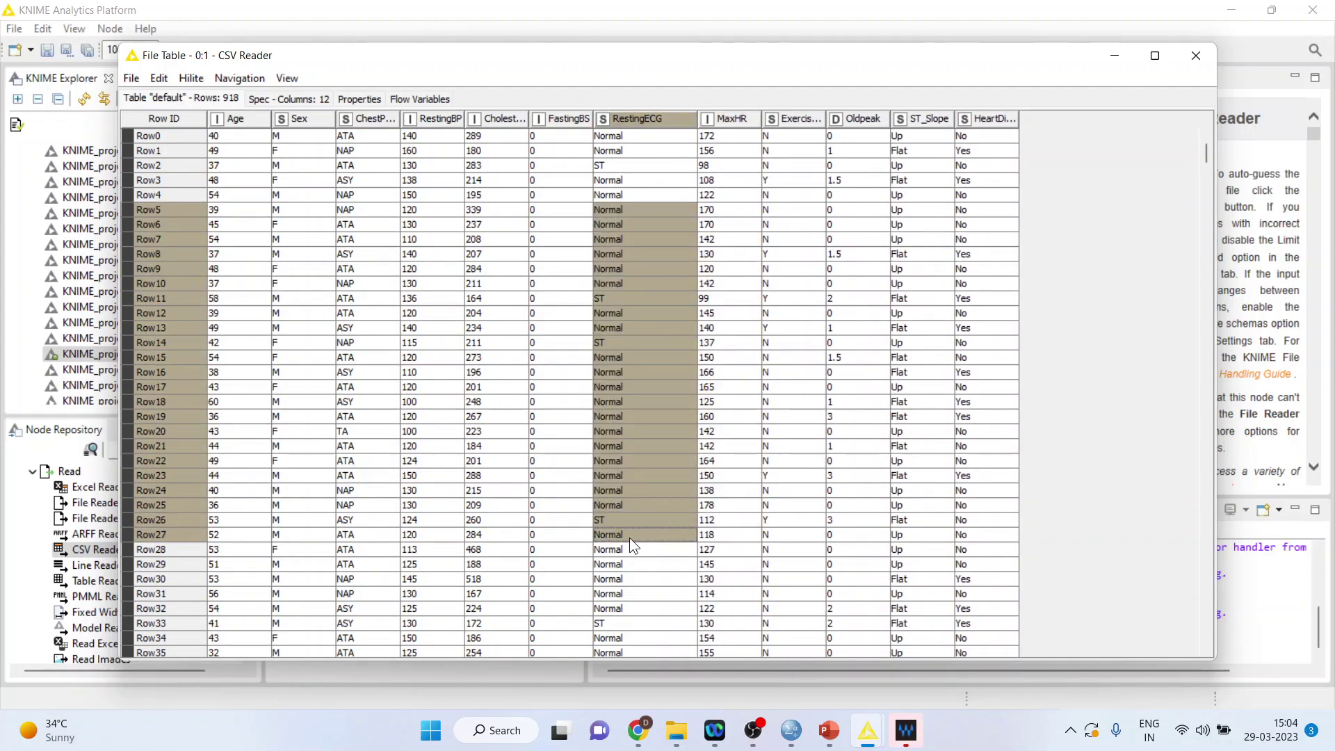
left_click_drag(734, 239, 726, 522)
left_click_drag(797, 240, 800, 544)
left_click_drag(842, 254, 855, 520)
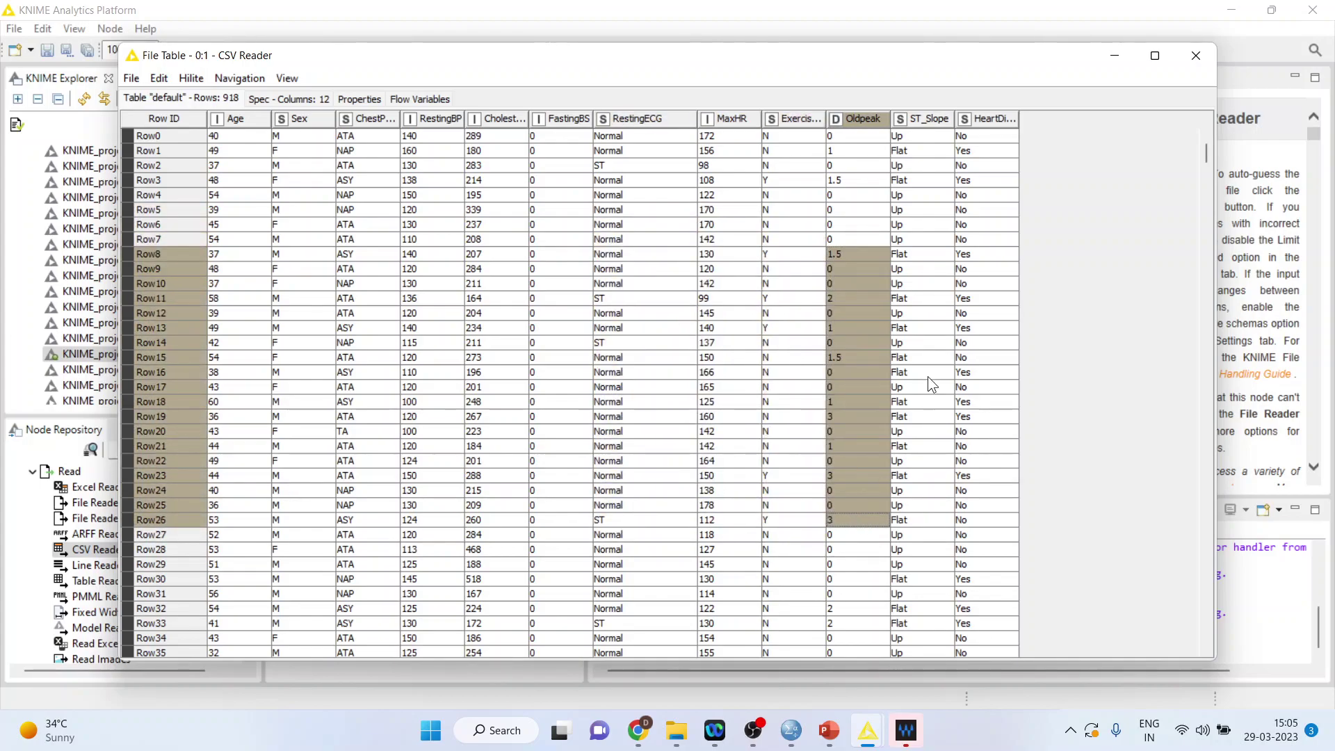
left_click_drag(914, 222, 922, 531)
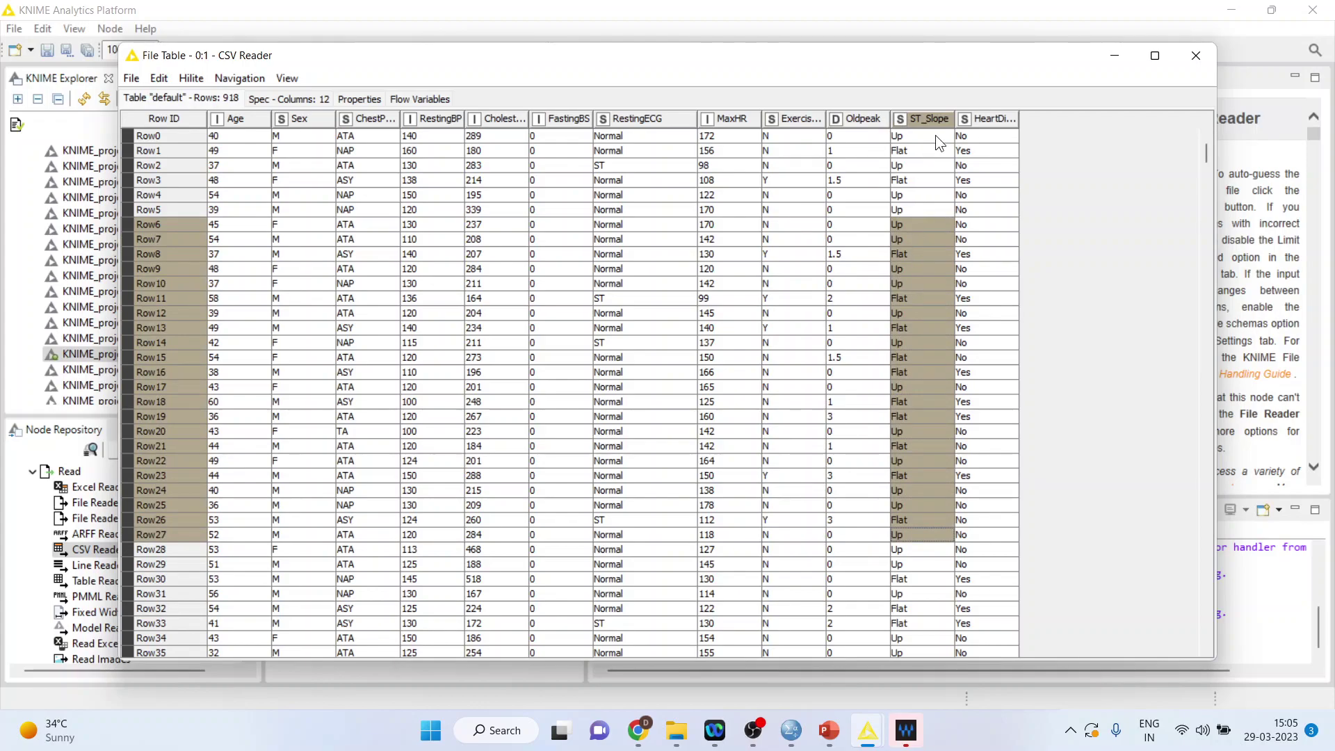
left_click_drag(955, 119, 1015, 119)
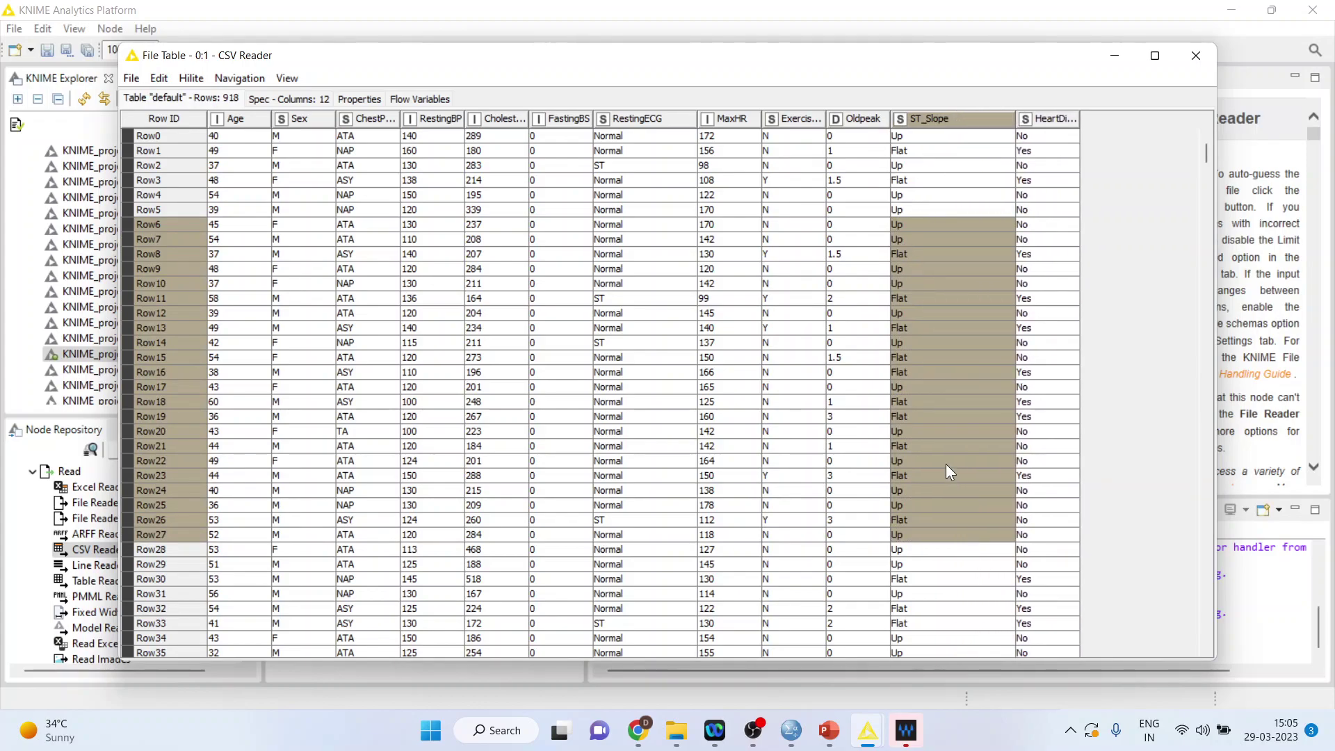
Scroll the table, select a Down ST_Slope value and several ChestPainType values, then close it.
scroll(928, 383, "down", 20)
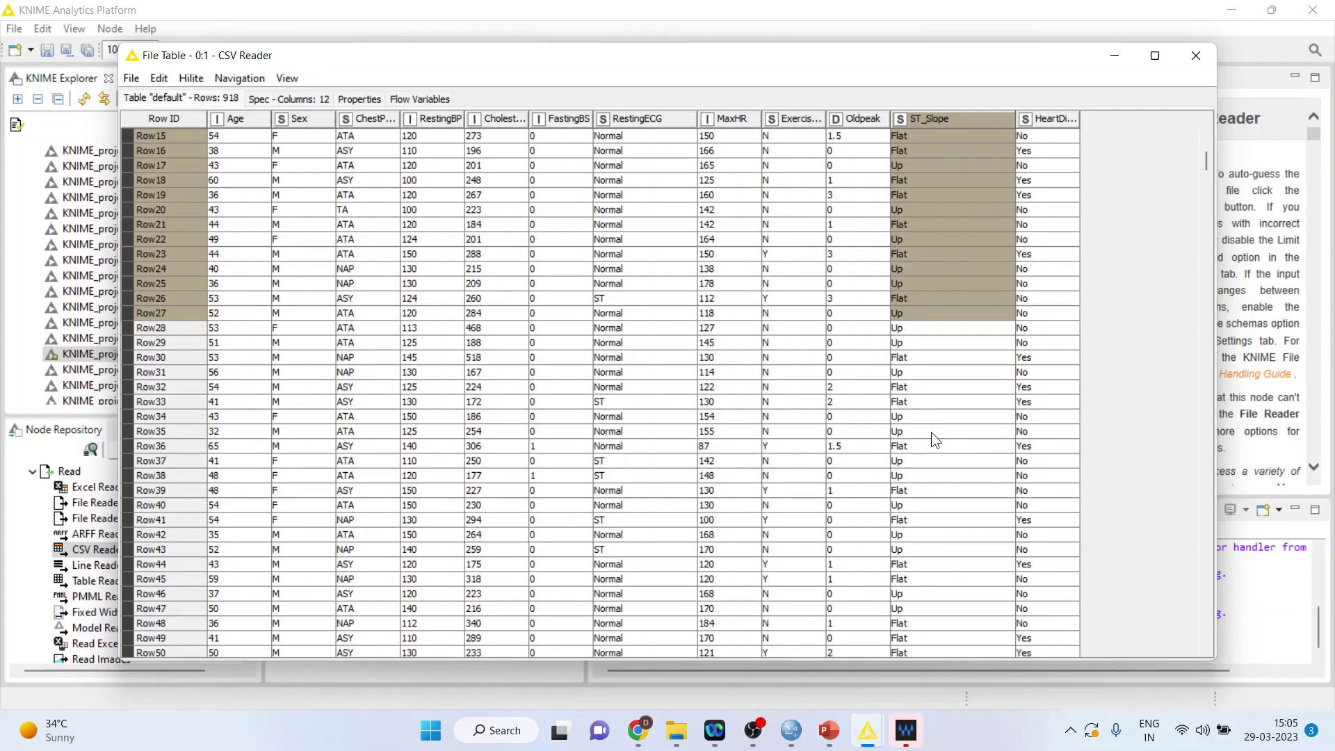
scroll(927, 487, "down", 20)
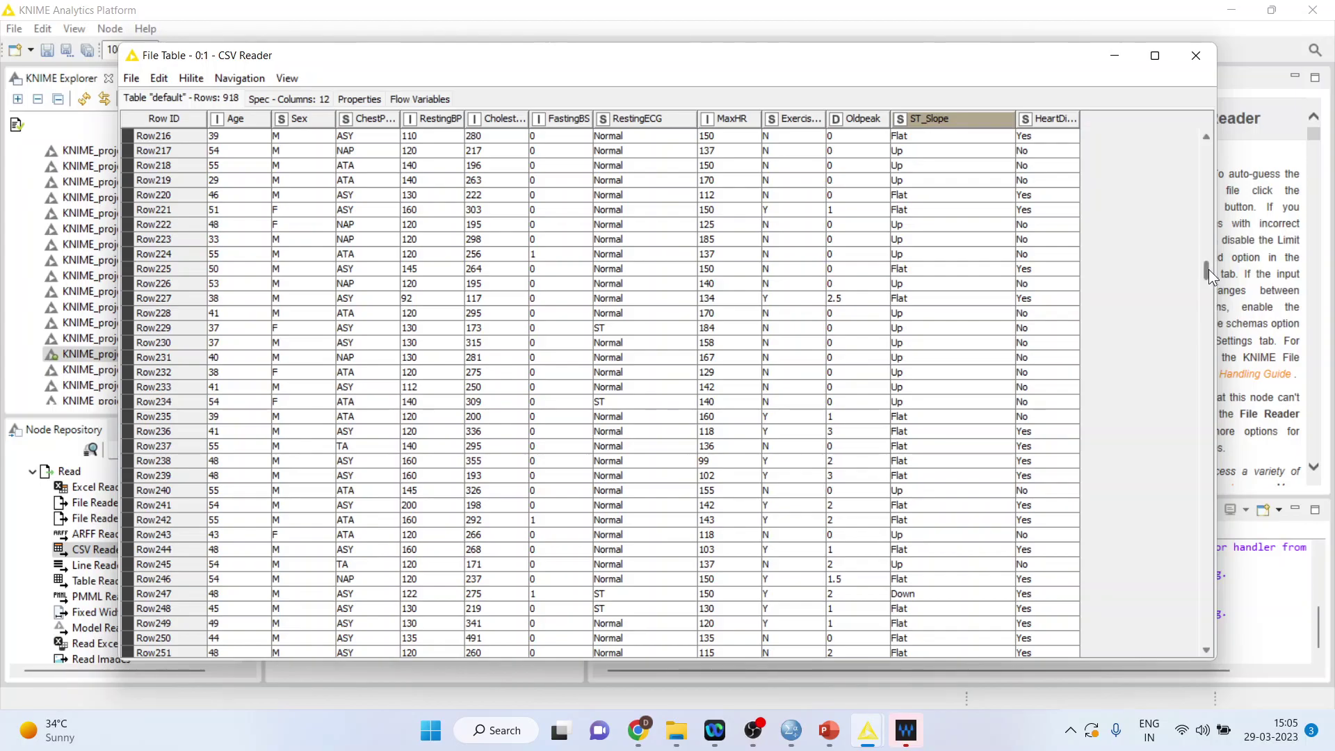
left_click_drag(1208, 269, 1204, 151)
left_click(947, 513)
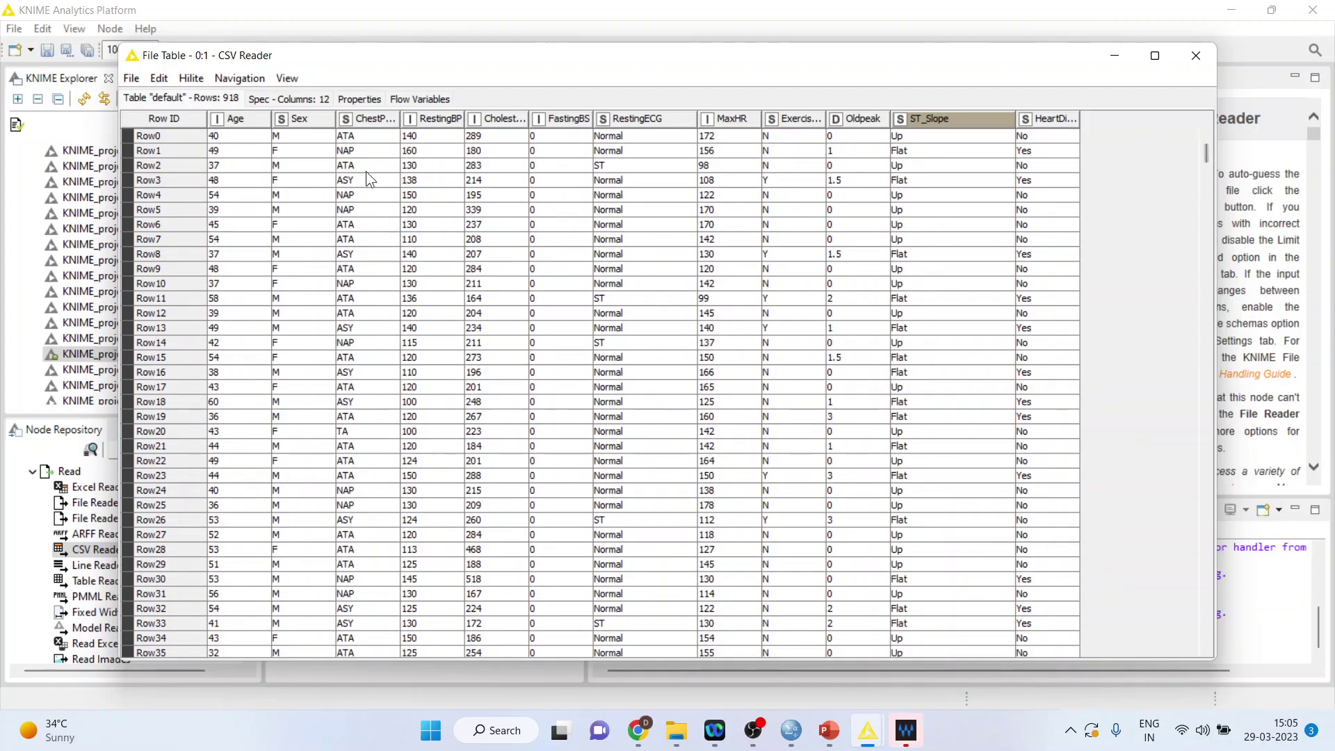
left_click(360, 137)
left_click(359, 153)
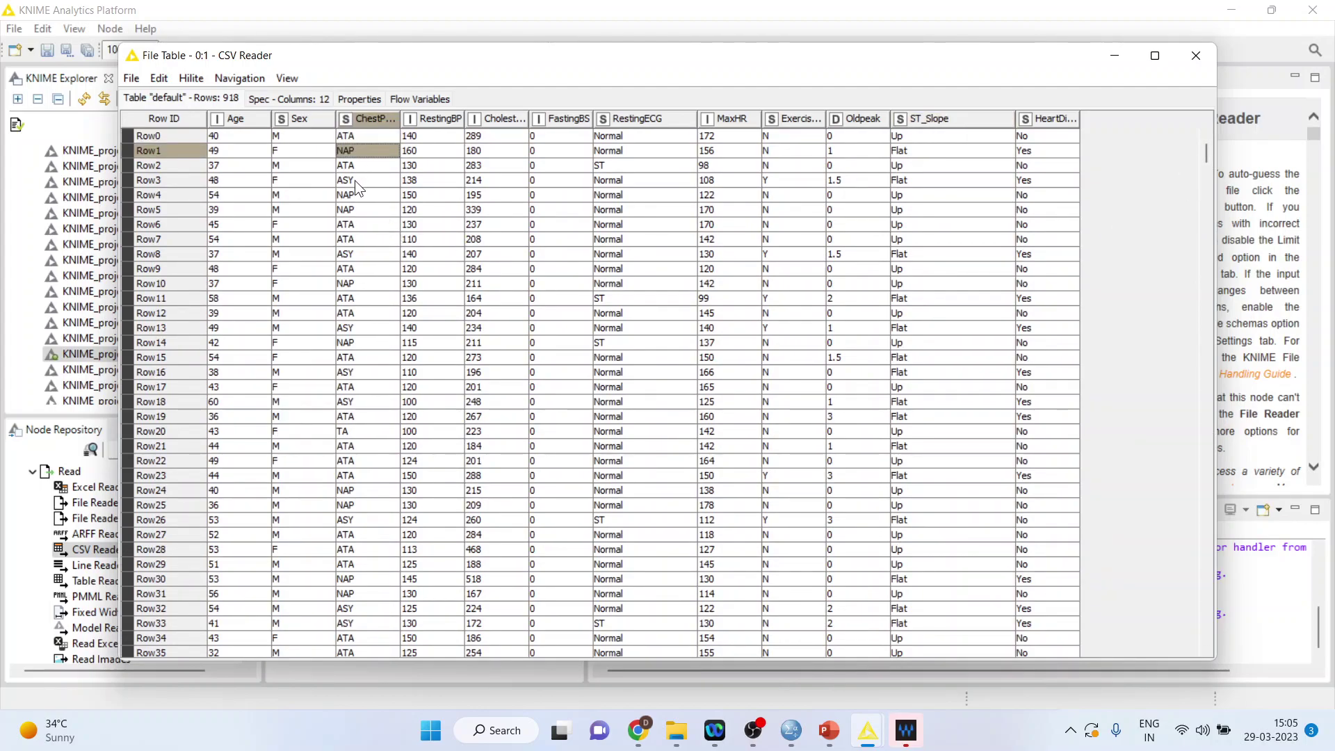
left_click(355, 181)
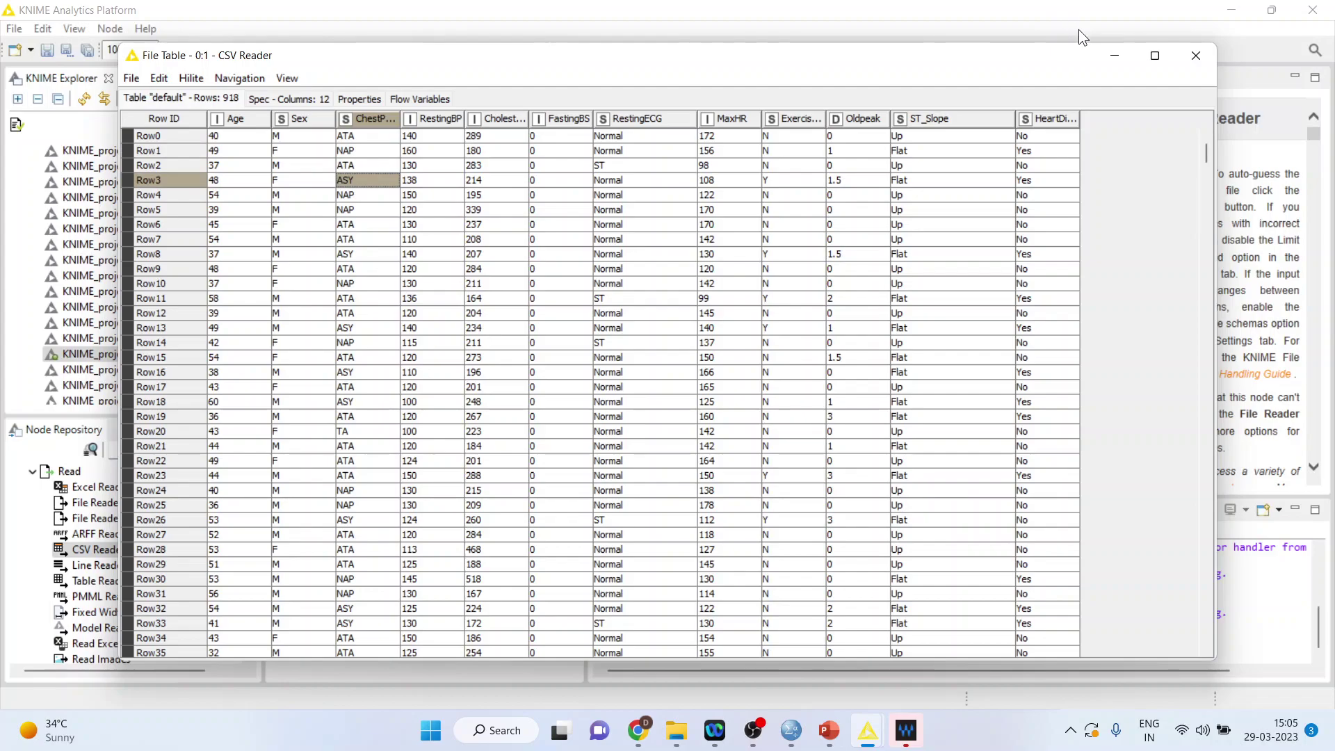
left_click(1194, 56)
Add a Column Filter after the CSV Reader, move FastingBS to Exclude, and execute it.
left_click(141, 453)
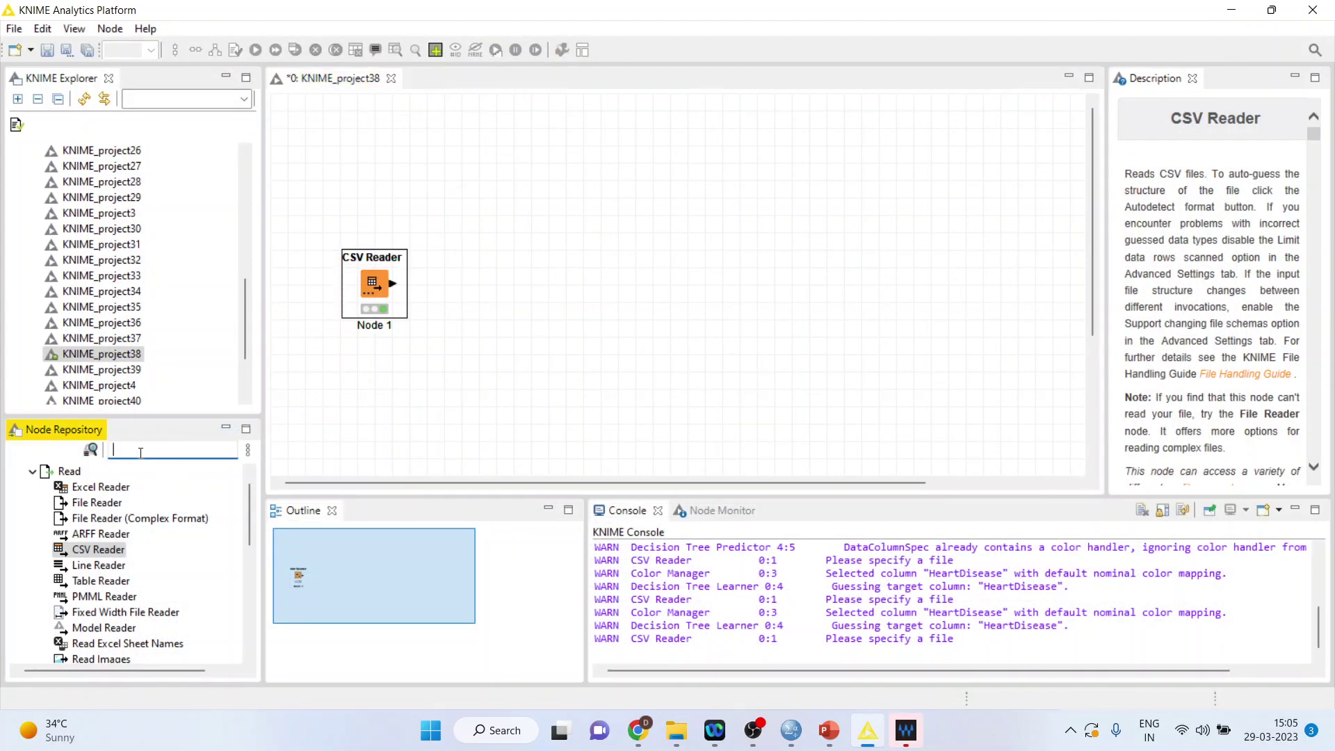
type("column")
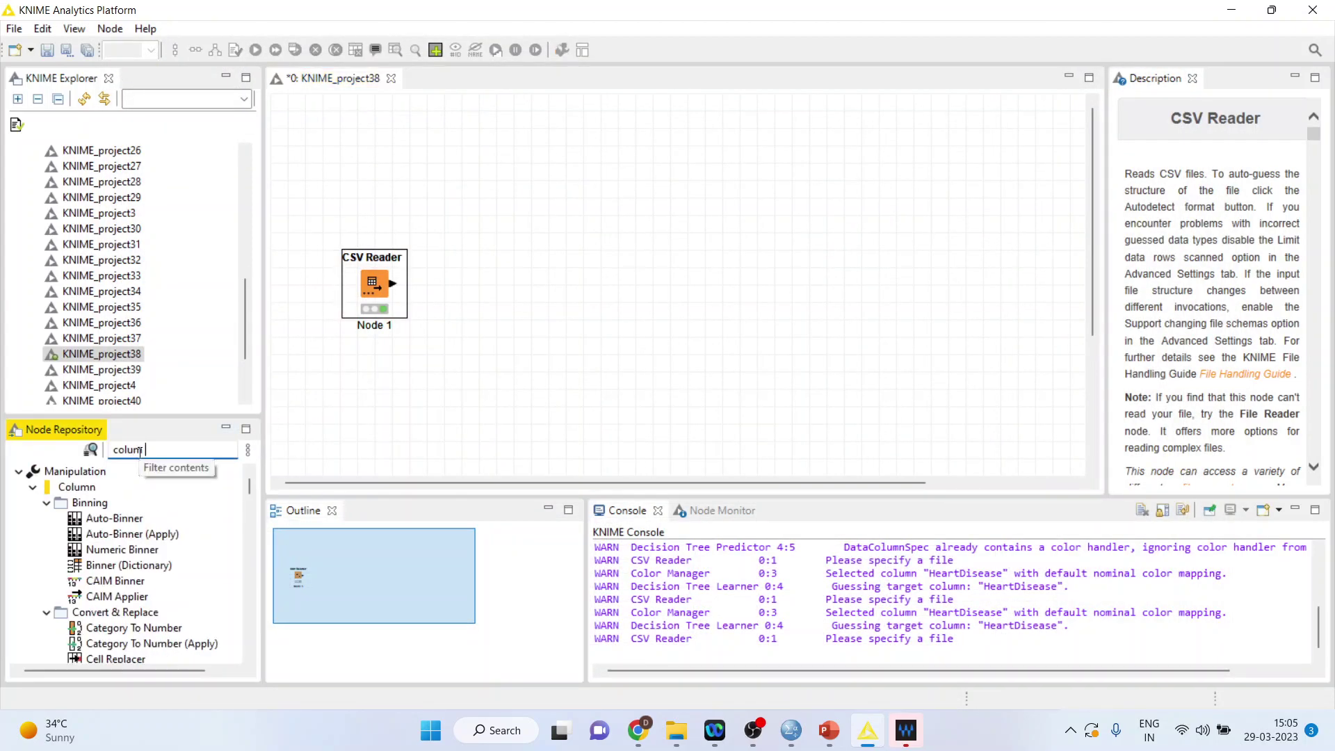
type(" fi")
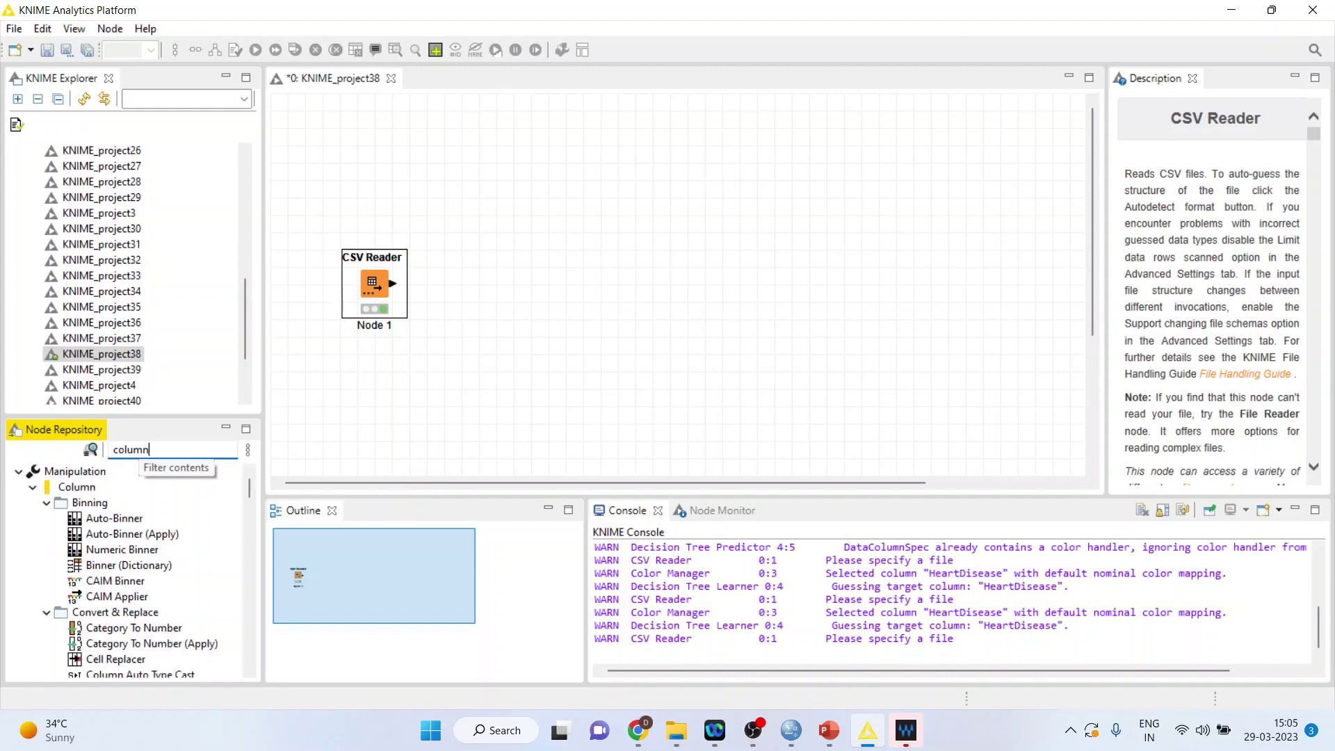
type("lte")
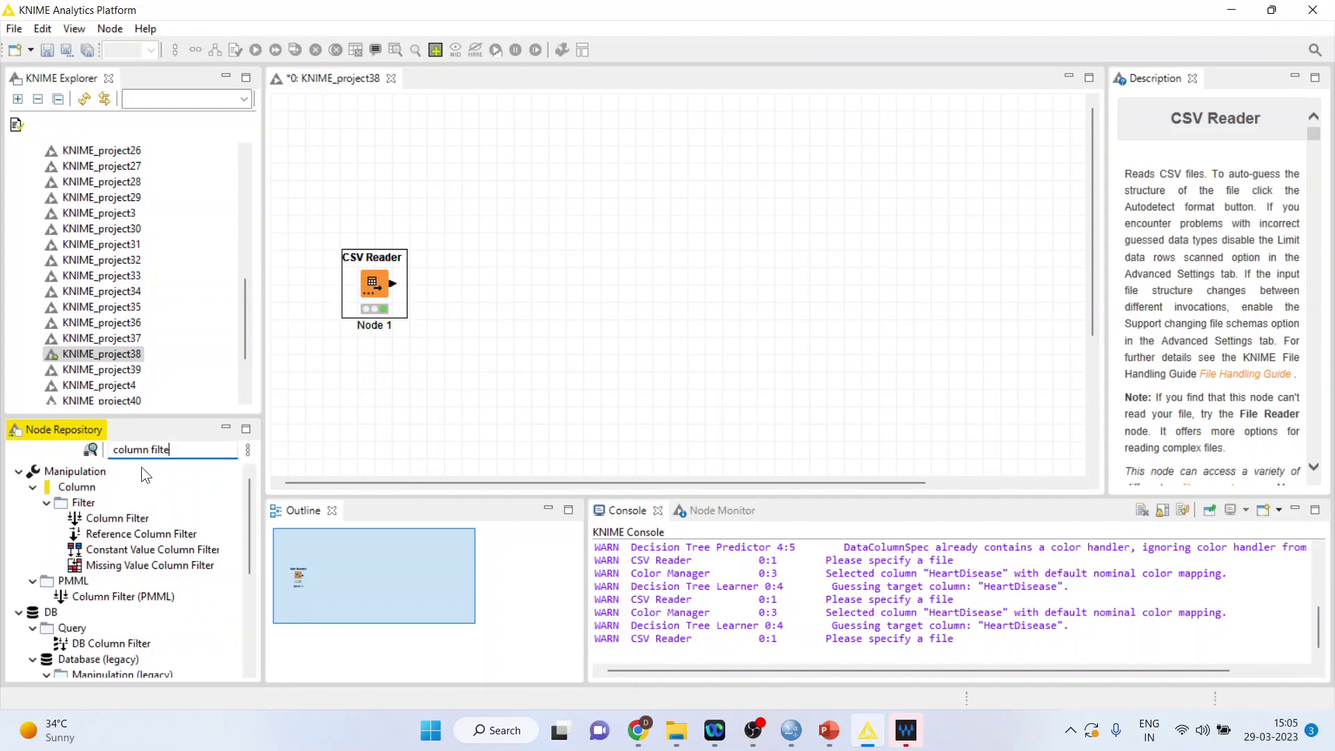
double_click(117, 519)
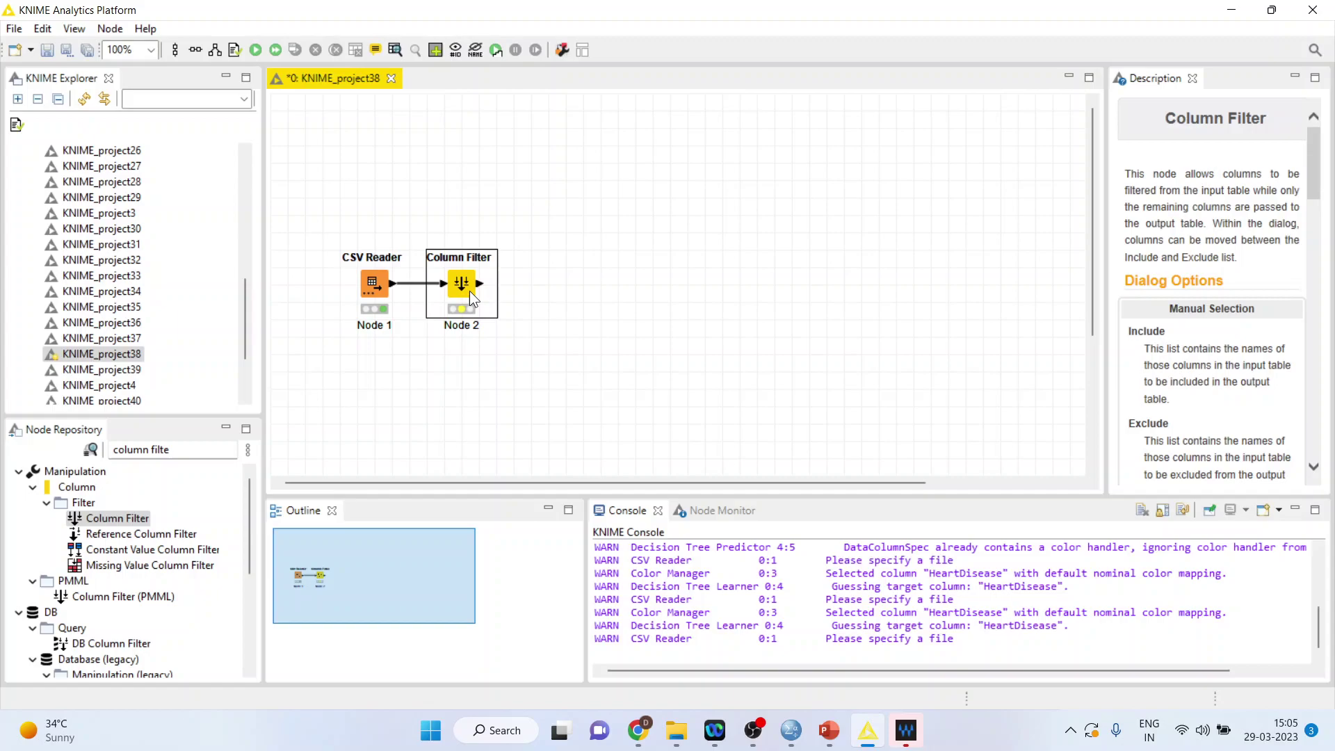
right_click(470, 291)
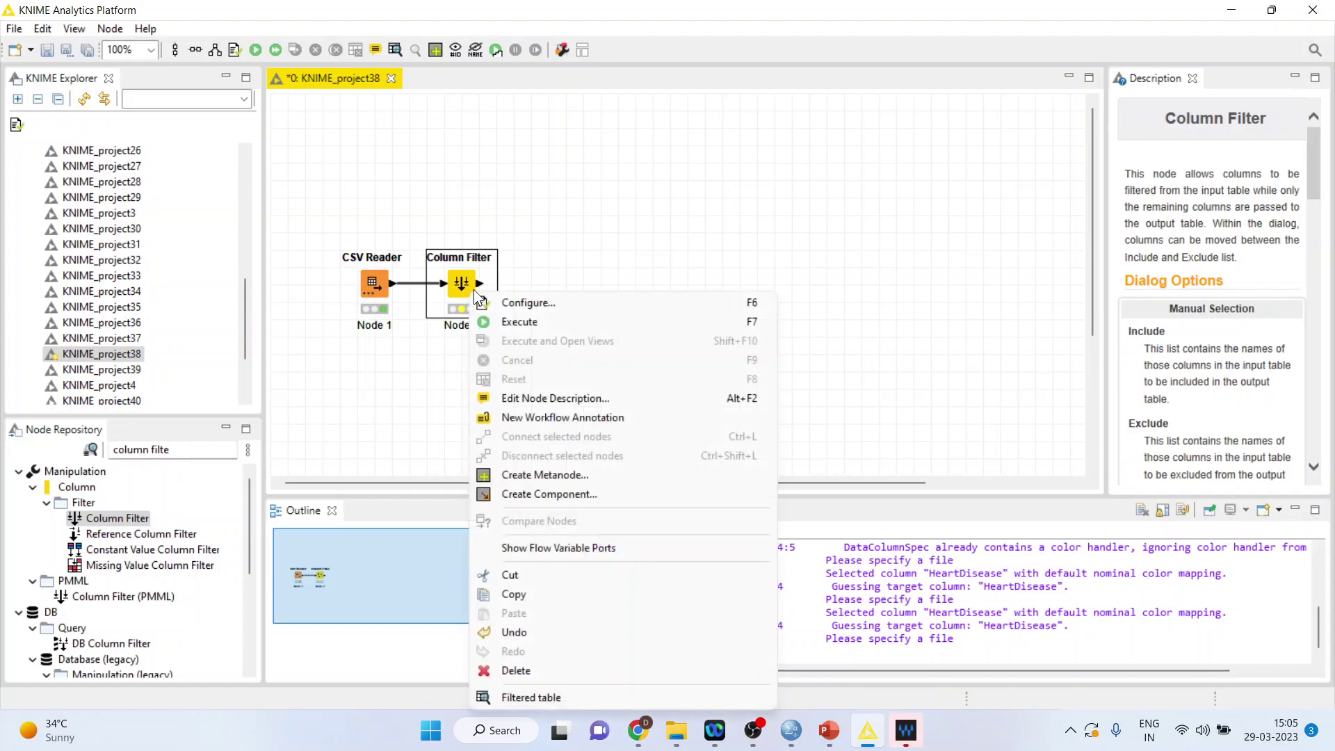
left_click(532, 298)
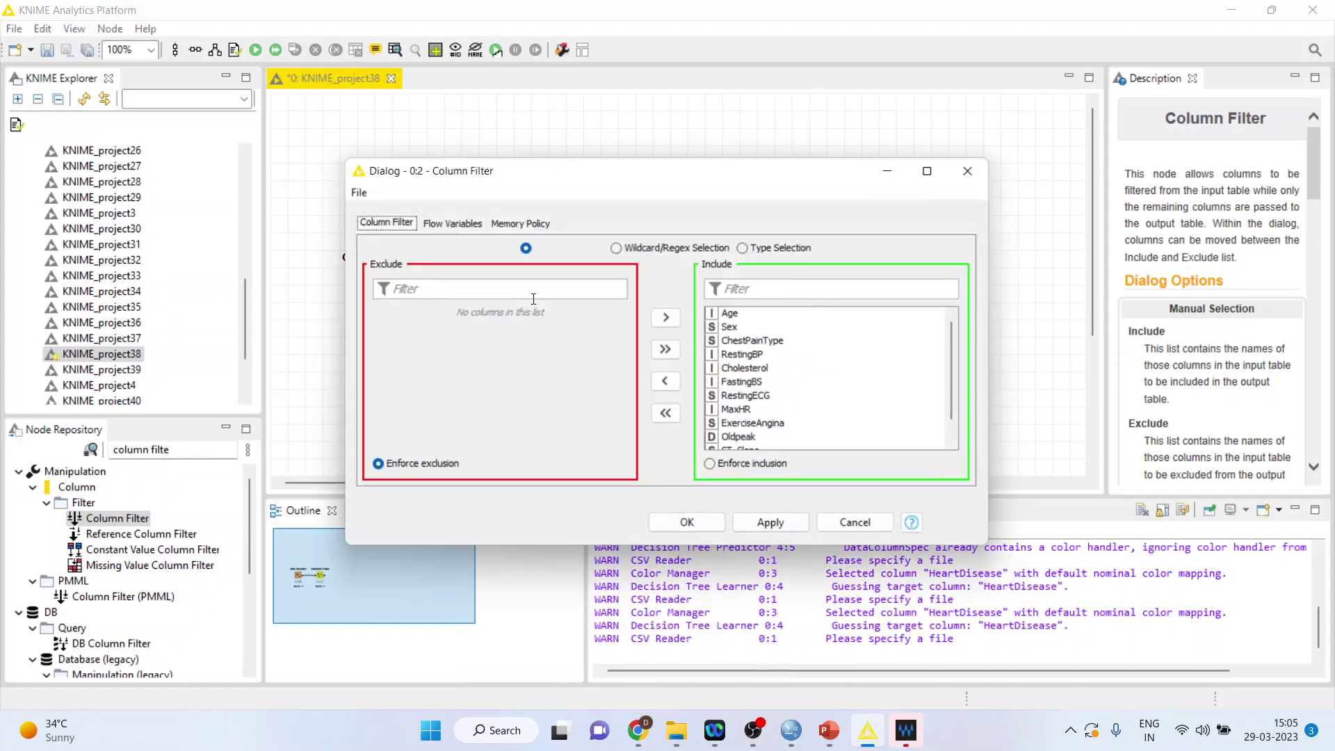
left_click(752, 387)
left_click(666, 382)
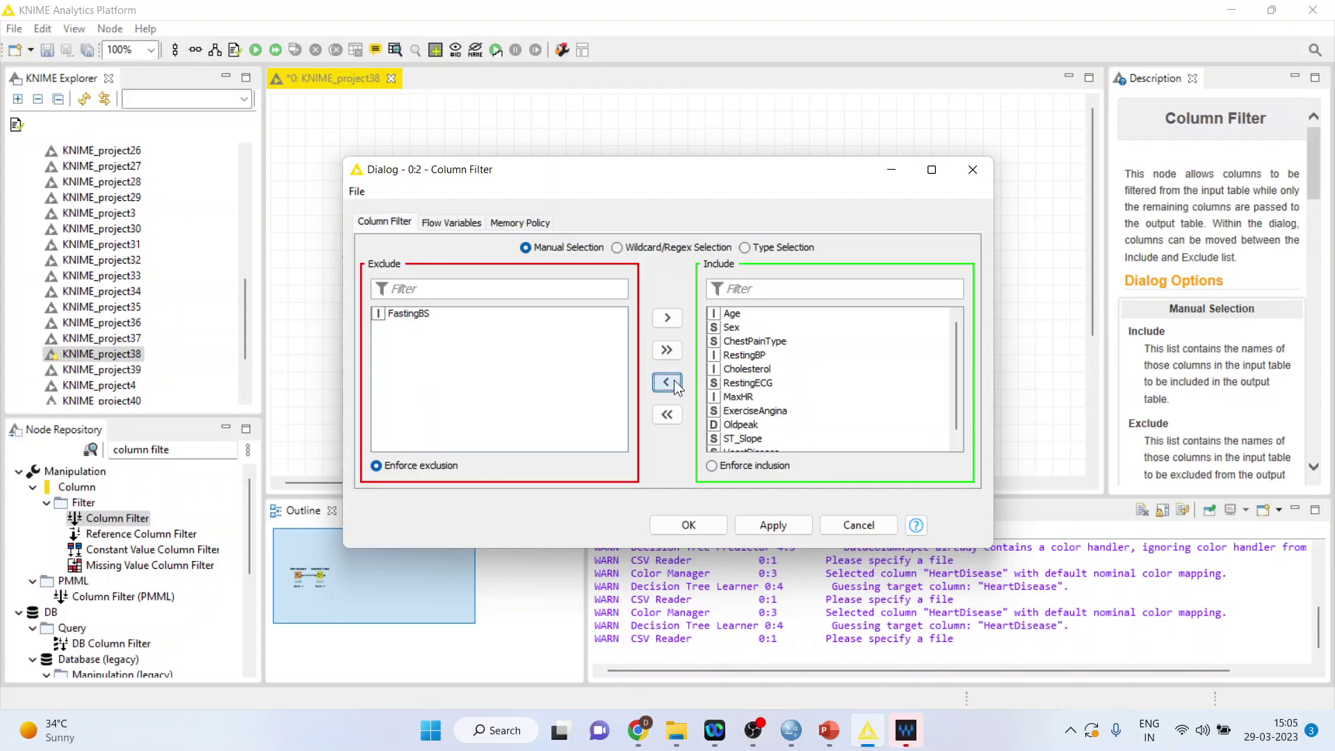
left_click(689, 525)
right_click(480, 288)
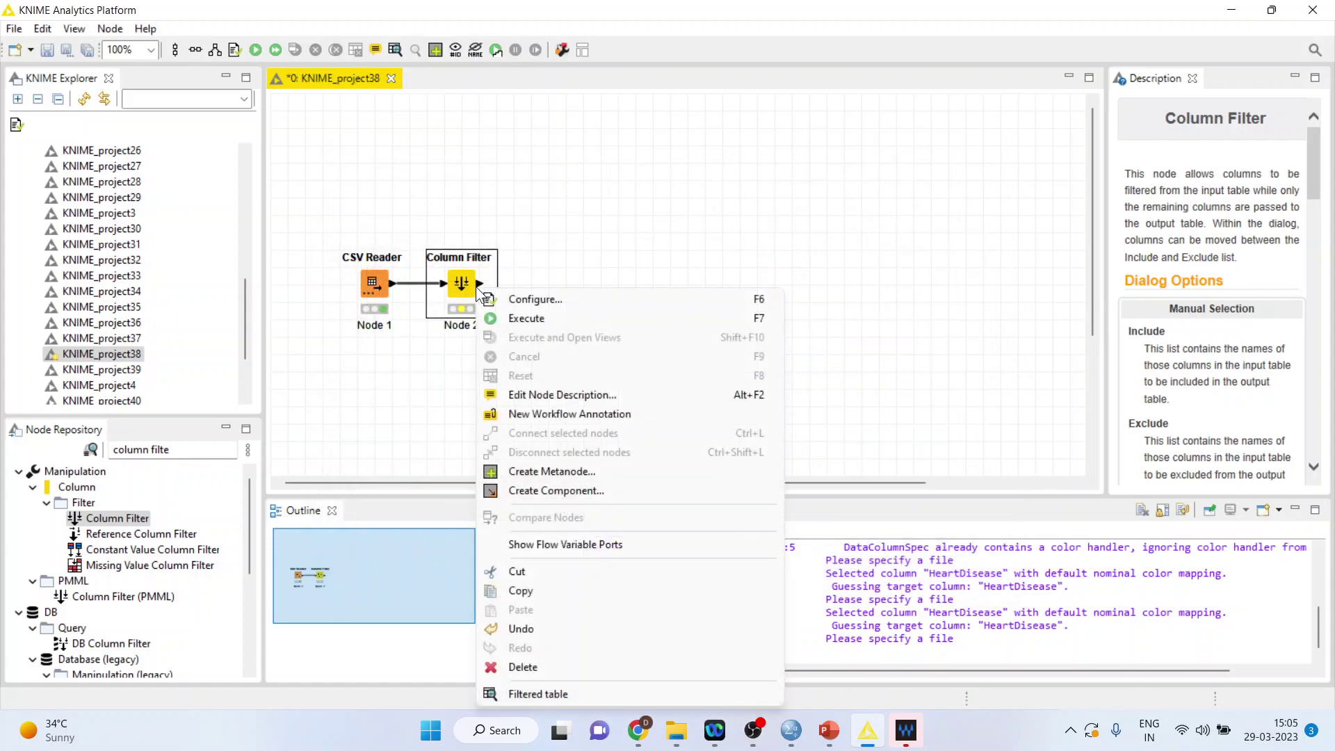
left_click(531, 320)
Add a Color Manager node after the Column Filter via the 'color m' search.
left_click(184, 450)
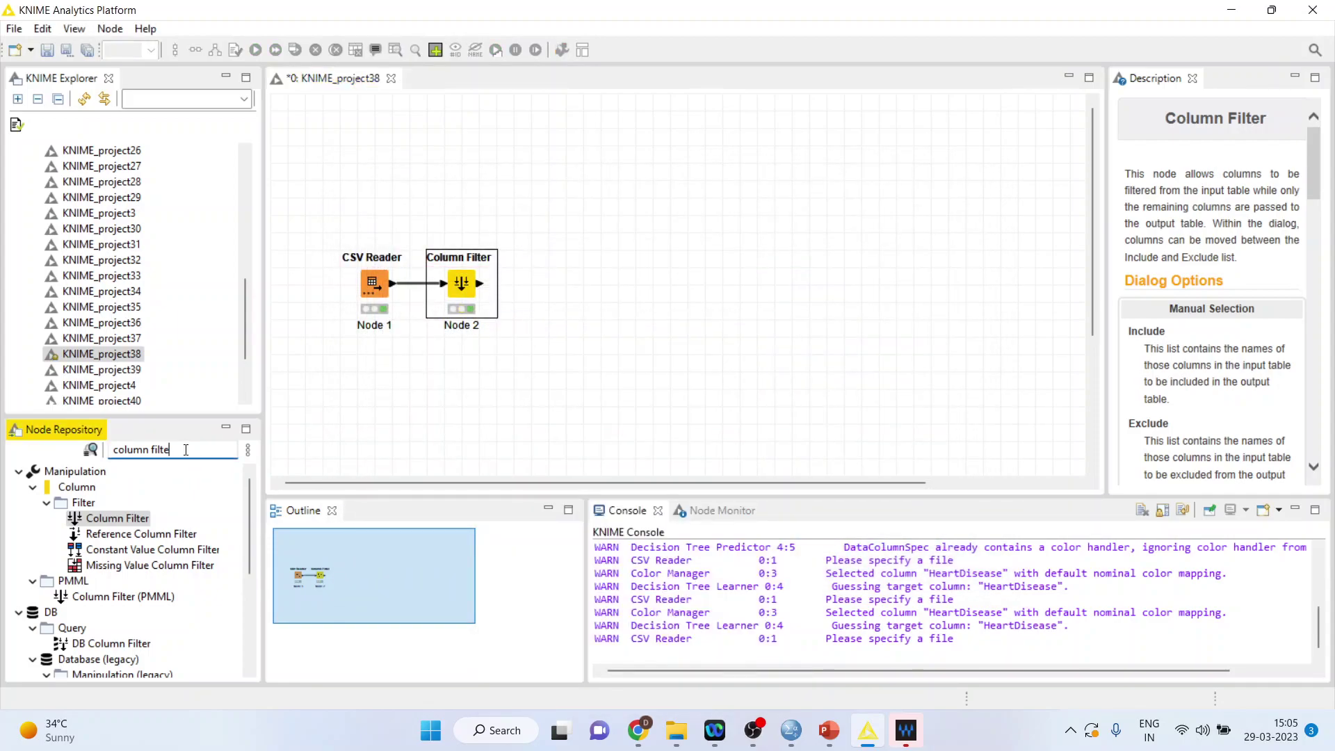
key("BackSpace")
key("BackSpace")
key("BackSpace")
key("BackSpace")
key("BackSpace")
key("BackSpace")
key("BackSpace")
key("BackSpace")
key("BackSpace")
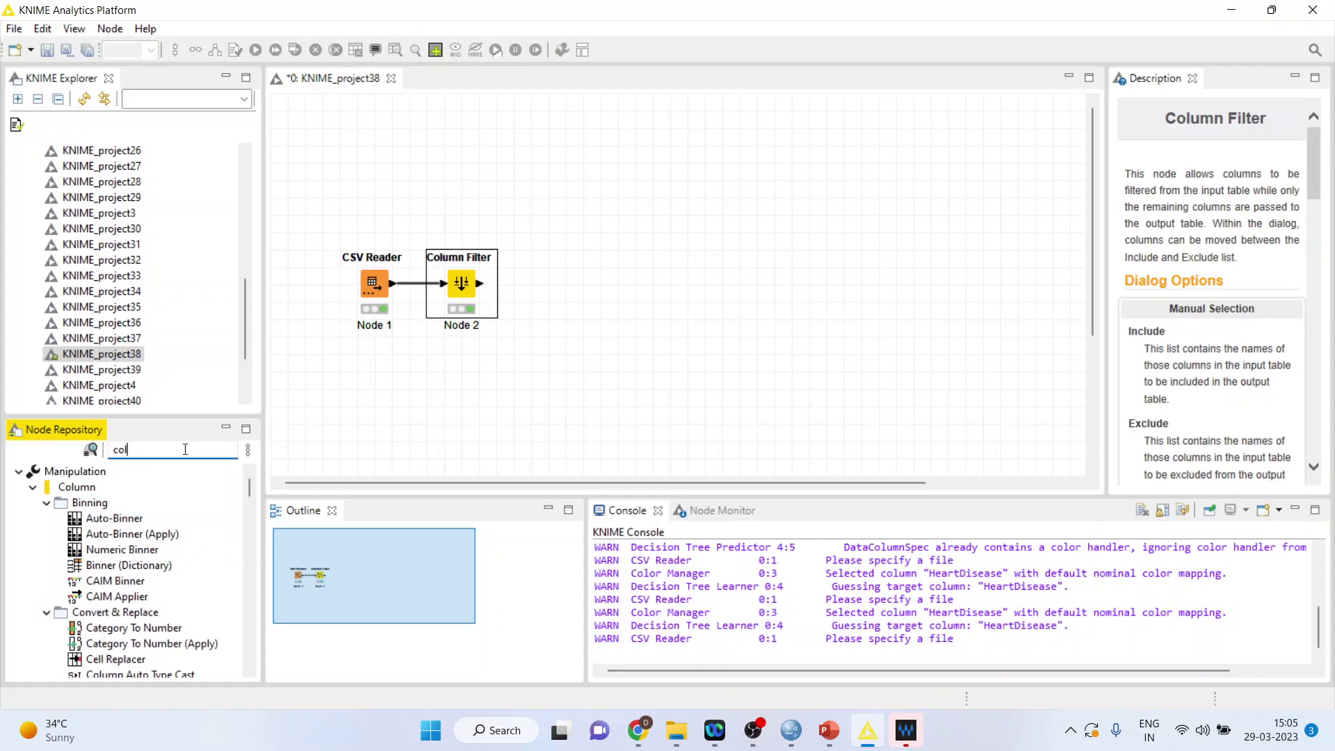
type("or m")
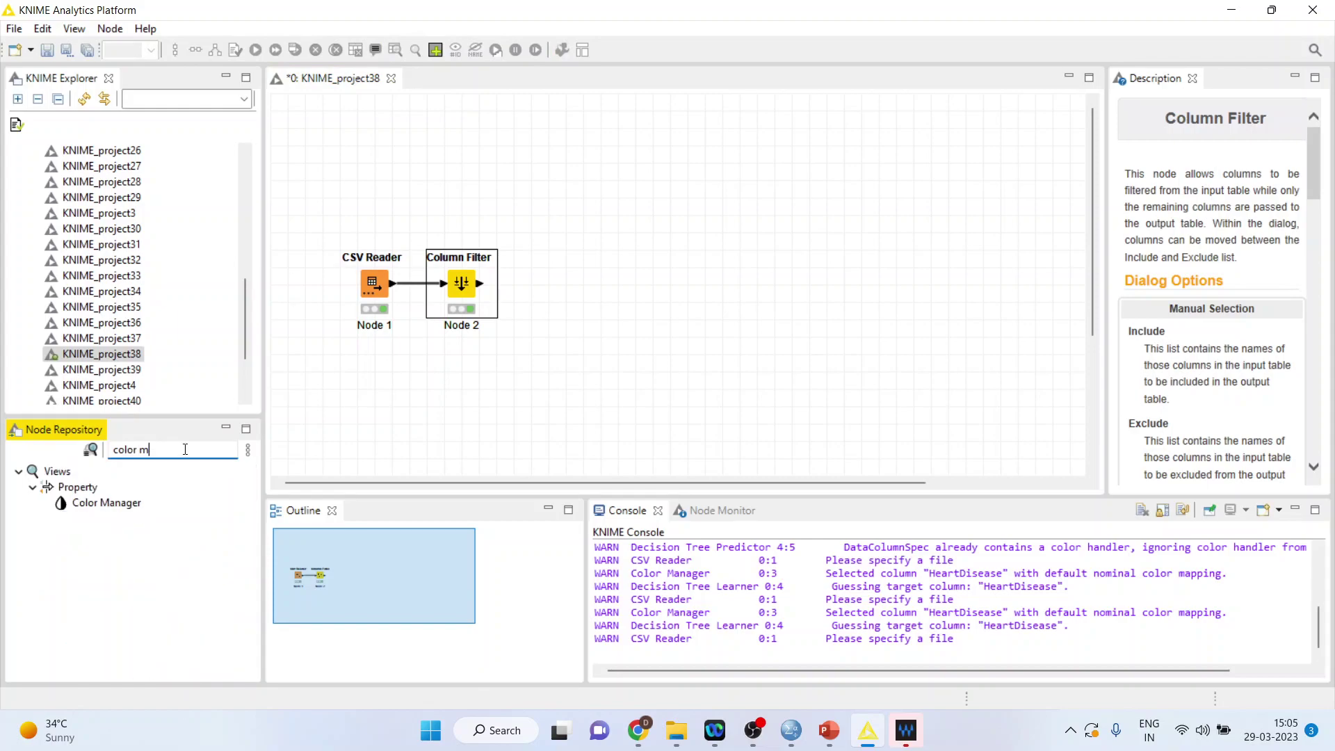
double_click(132, 504)
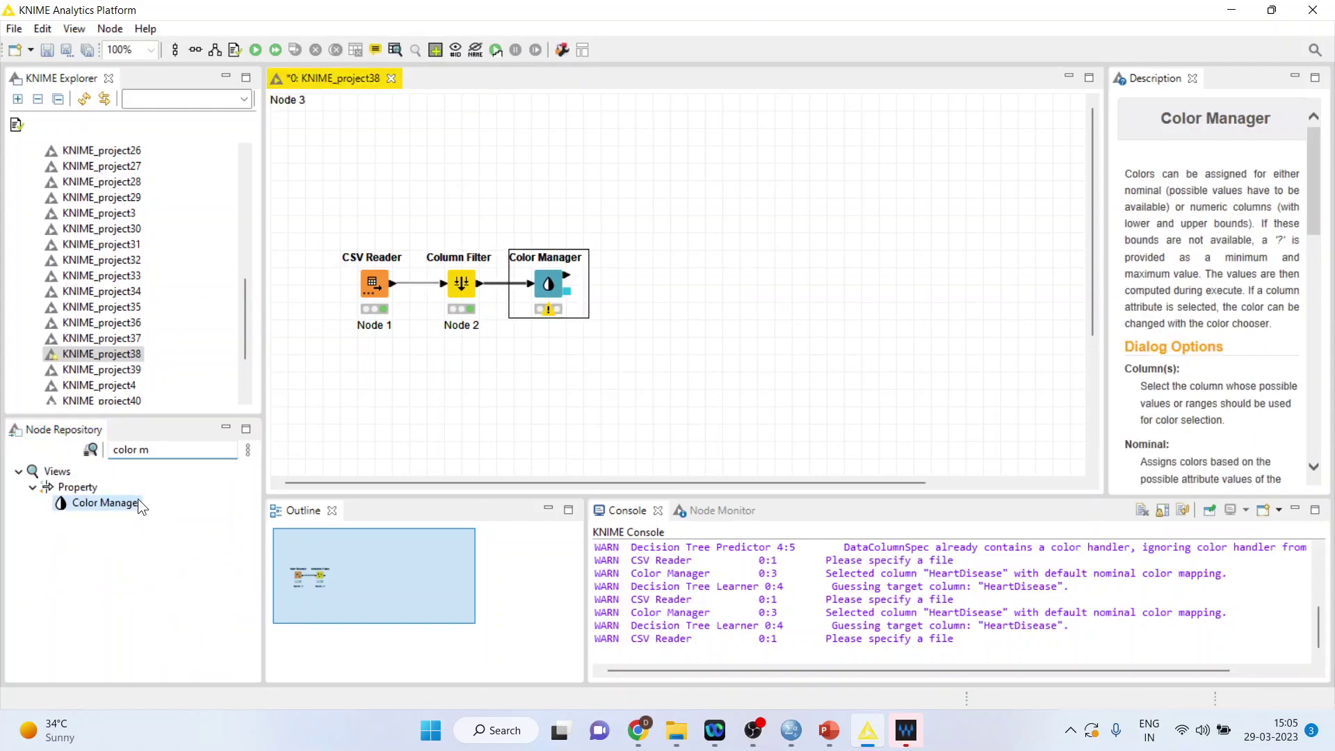
Colour HeartDisease Yes green and No red in Color Manager, then execute it.
right_click(552, 288)
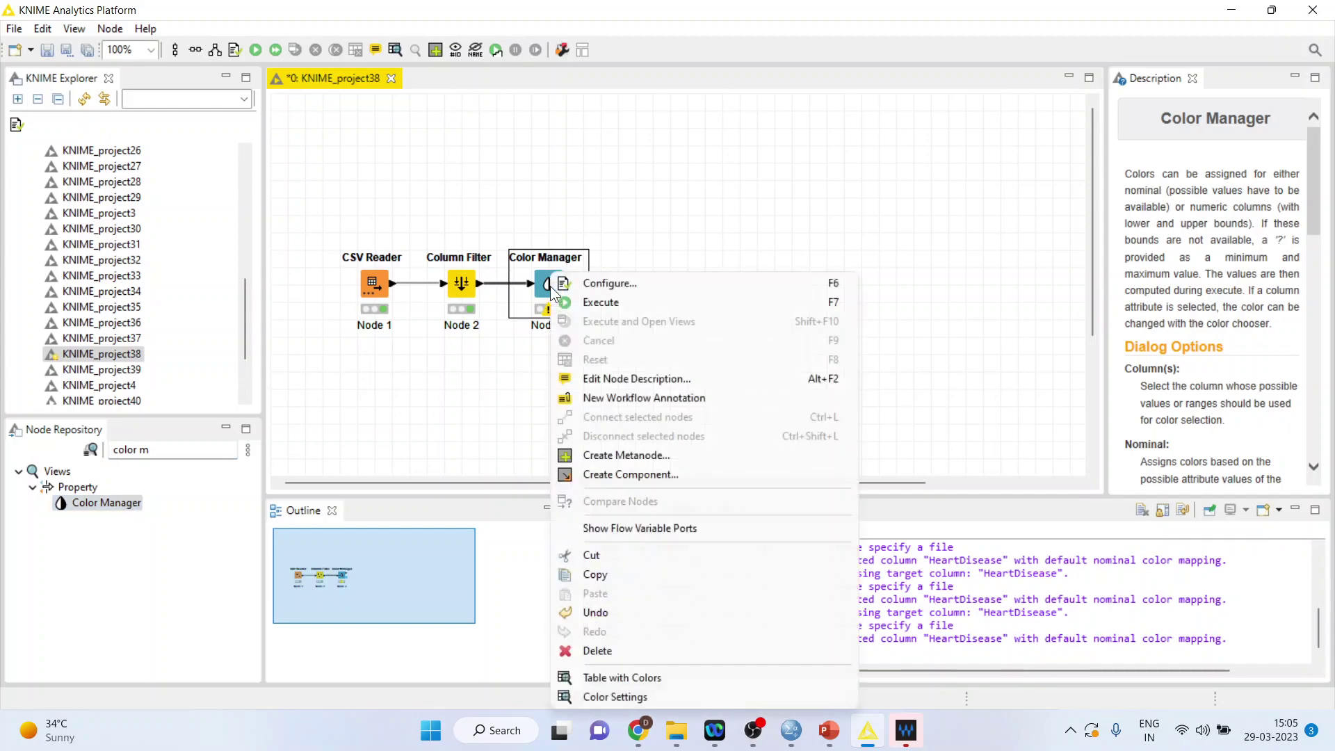
left_click(592, 287)
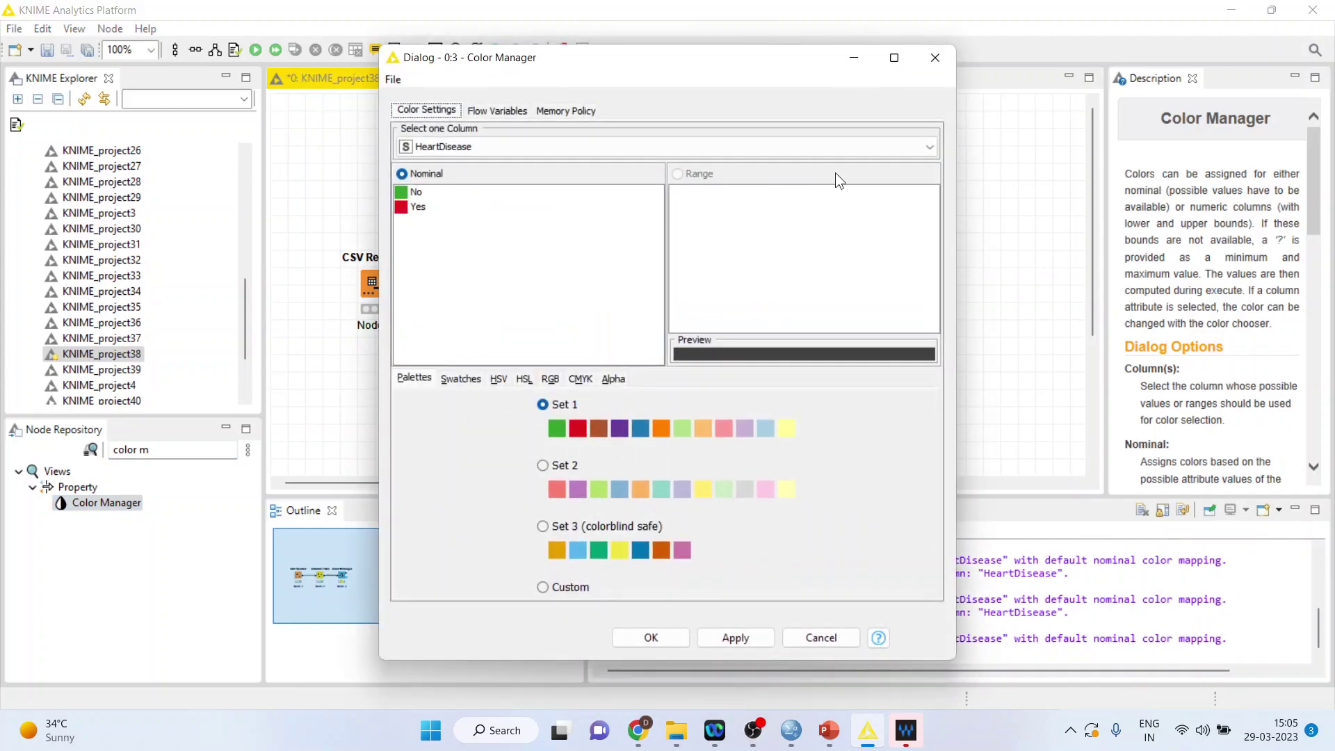
left_click(929, 147)
left_click(491, 258)
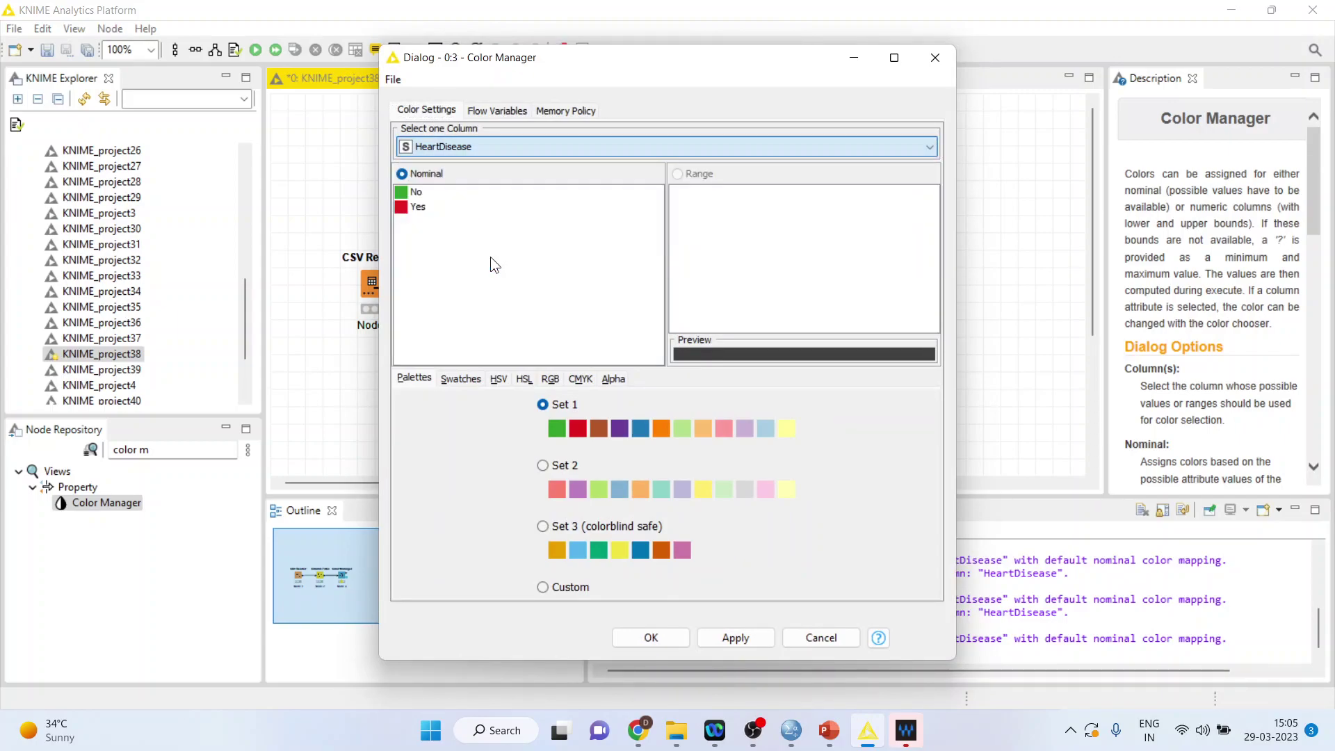
left_click(420, 210)
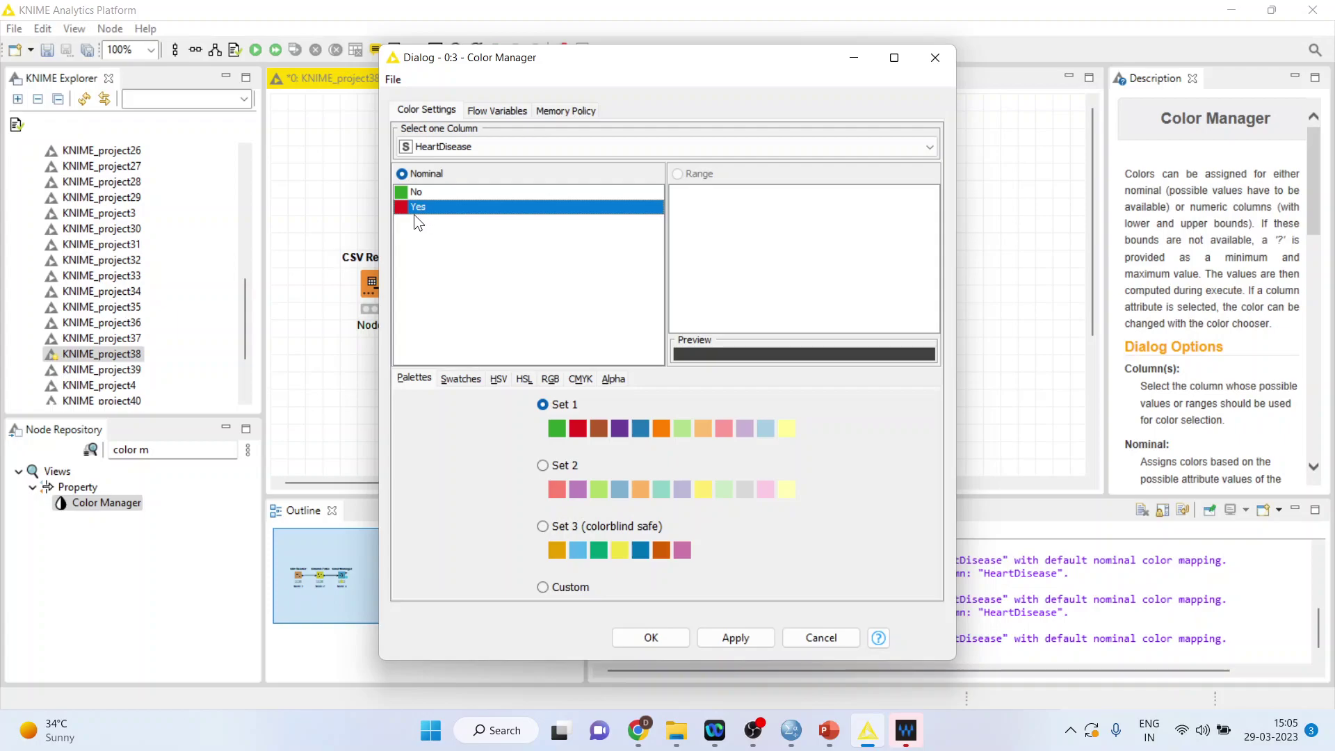
left_click(556, 428)
left_click(418, 192)
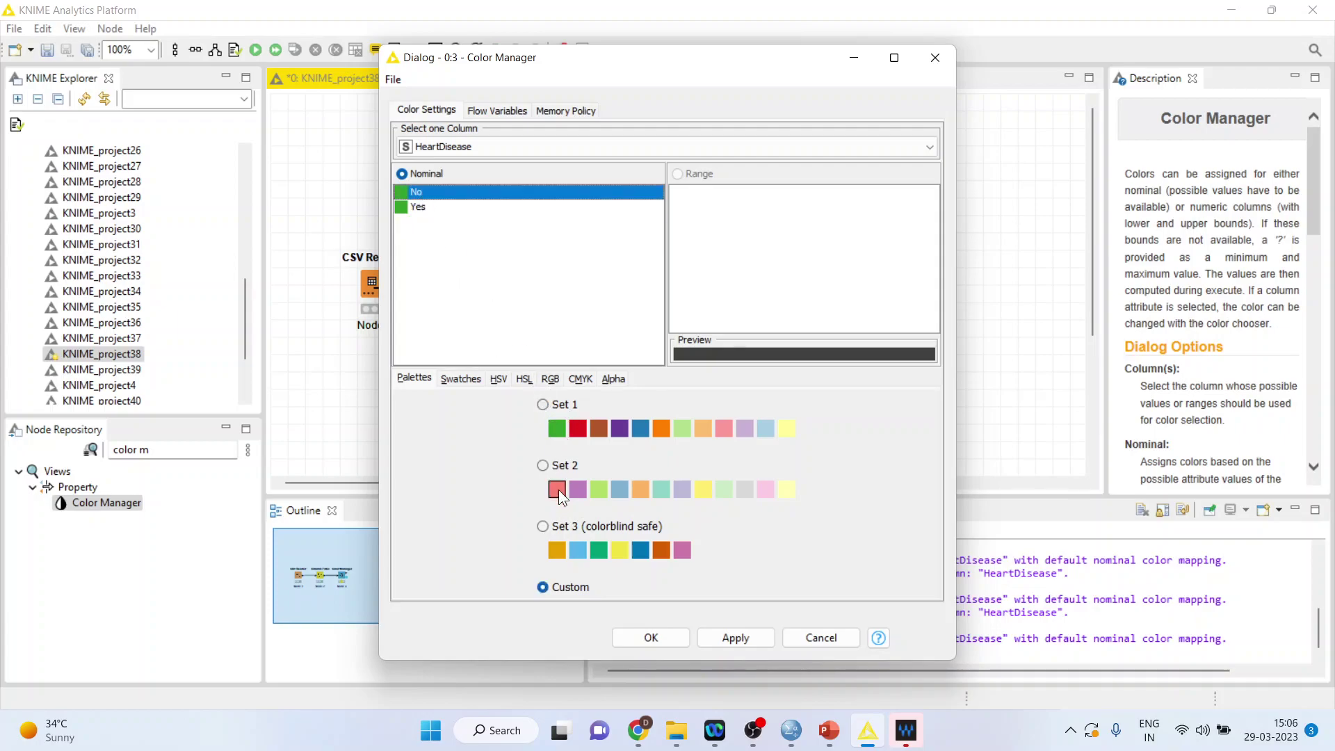
left_click(576, 427)
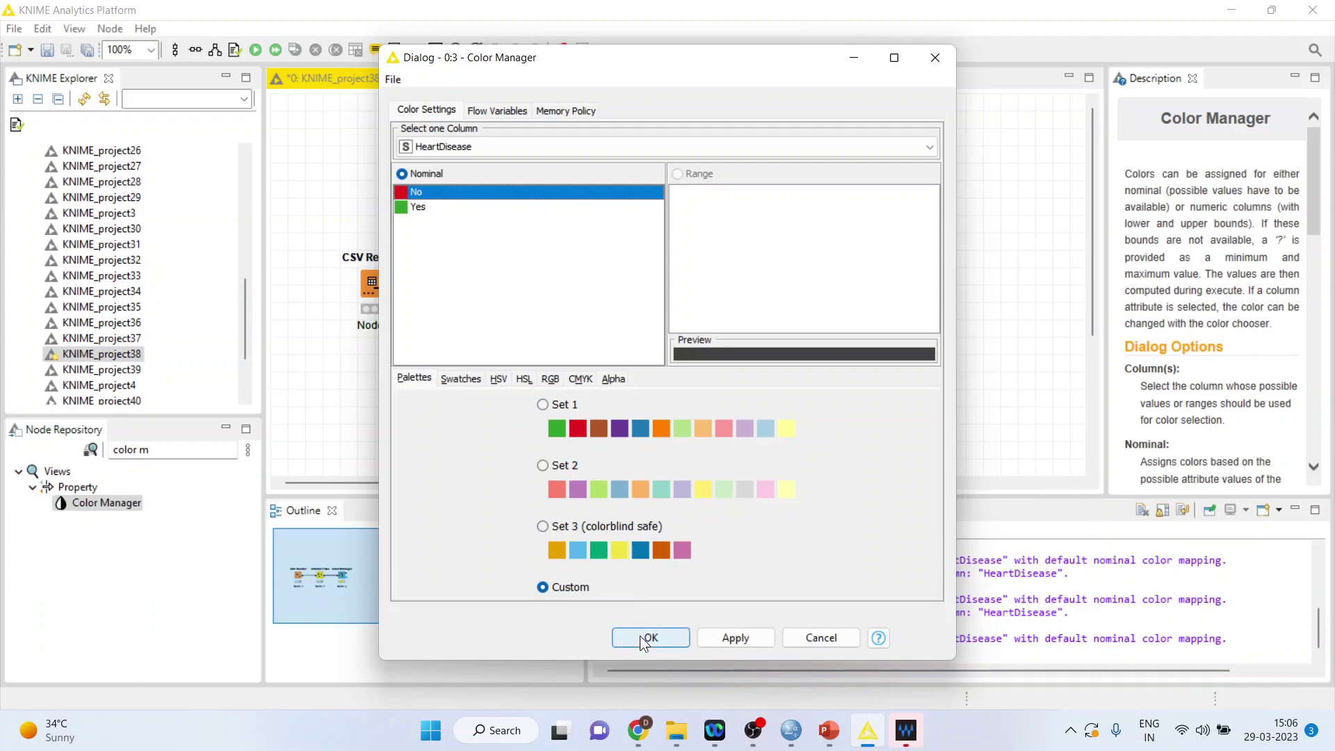
left_click(643, 637)
right_click(548, 275)
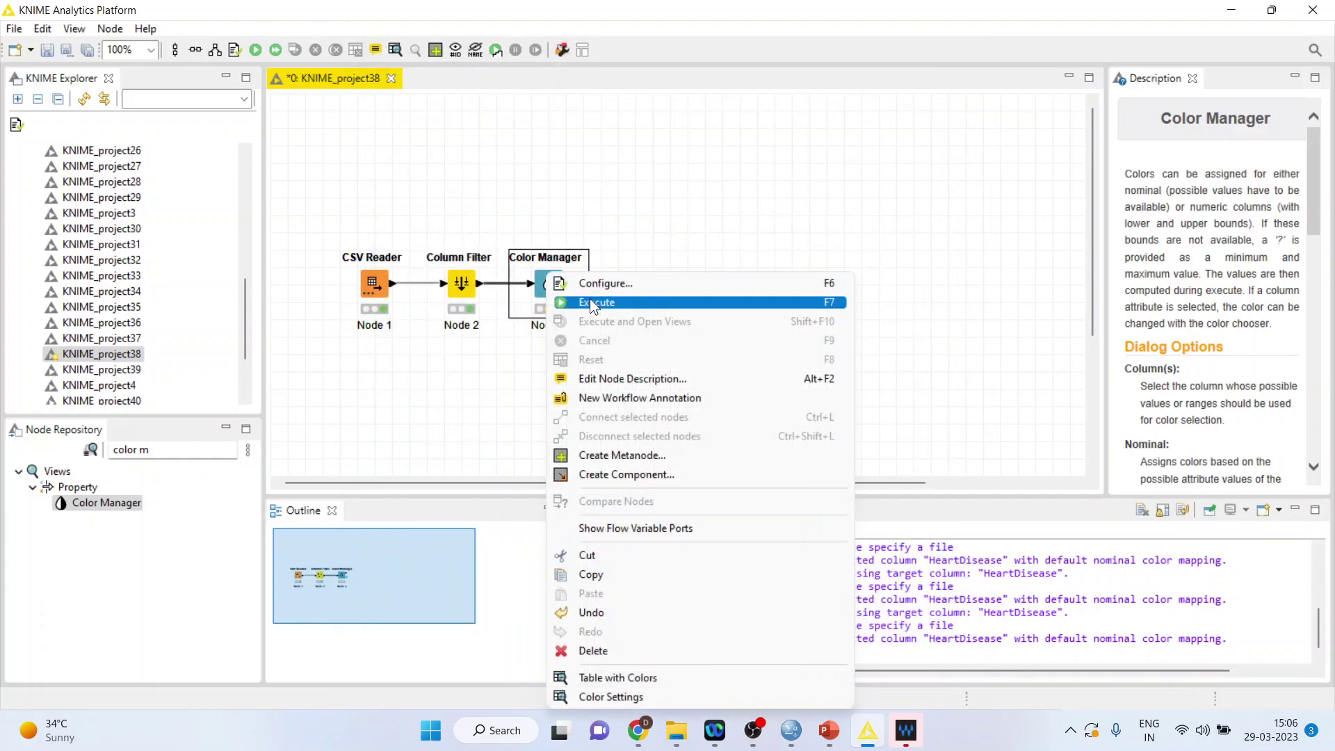
left_click(590, 301)
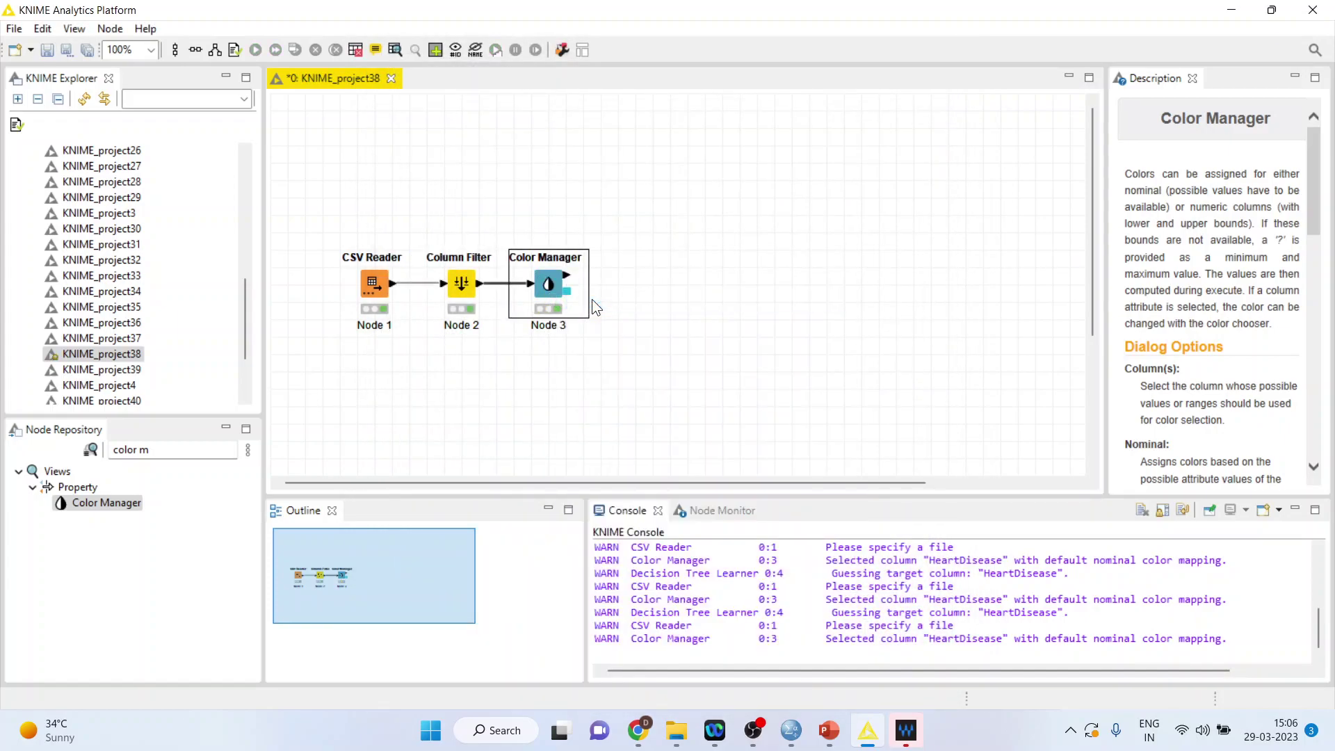
Add a Decision Tree Learner after the Color Manager and reposition it on the canvas.
left_click(173, 451)
key("BackSpace")
key("BackSpace")
key("BackSpace")
key("BackSpace")
key("BackSpace")
key("BackSpace")
key("BackSpace")
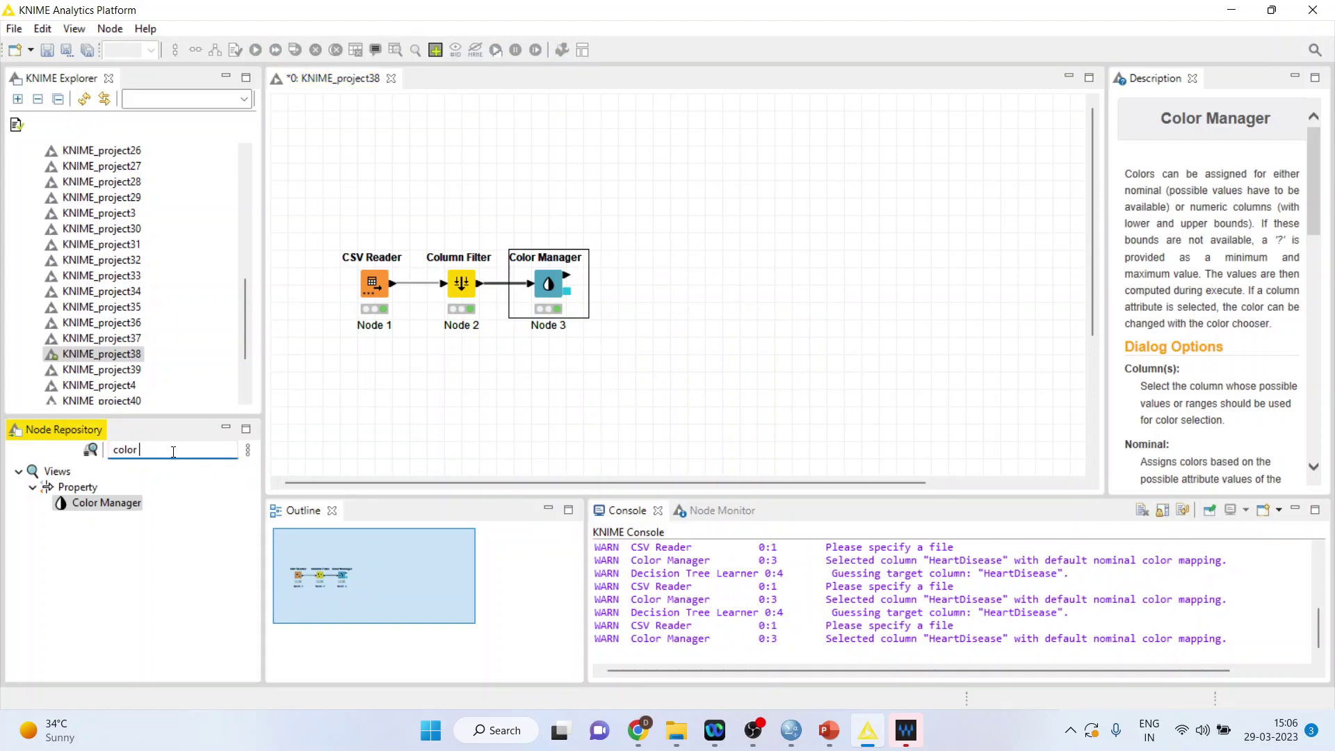
type("decision learner")
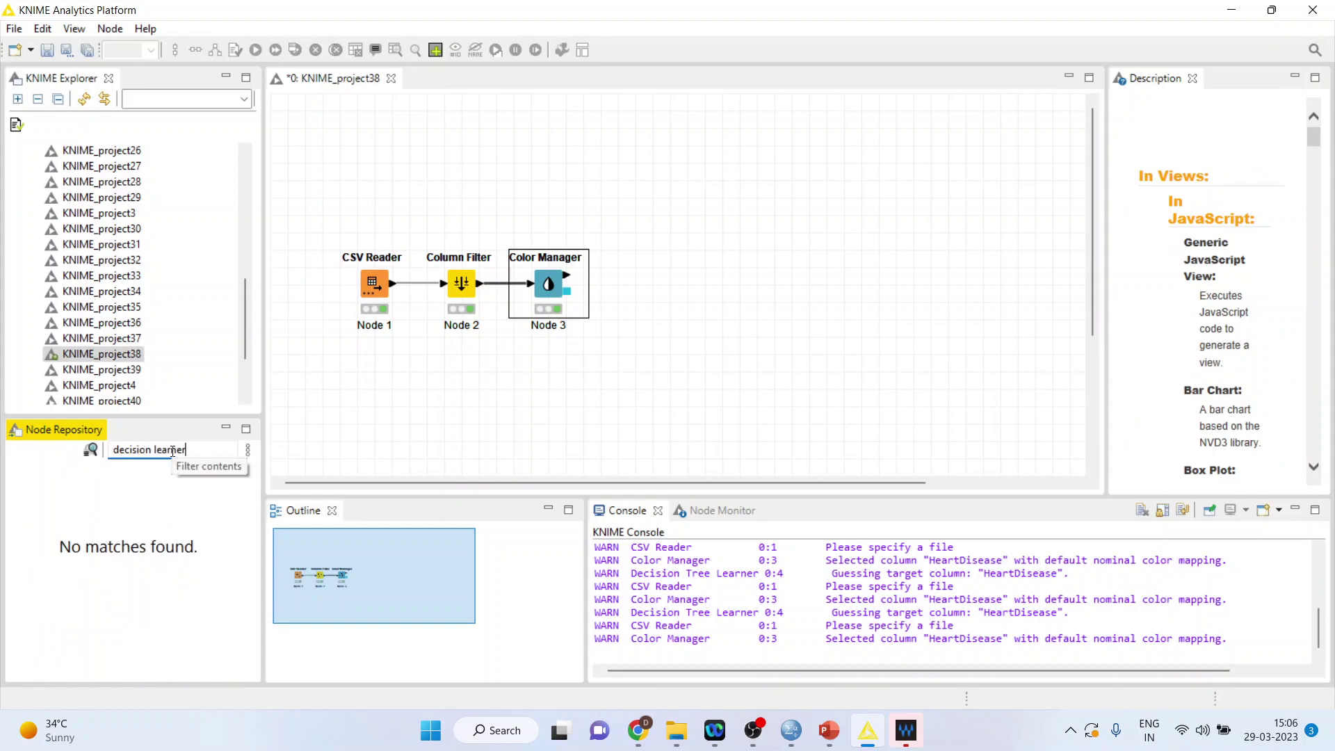
key("BackSpace")
key("BackSpace")
key("BackSpace")
key("BackSpace")
key("BackSpace")
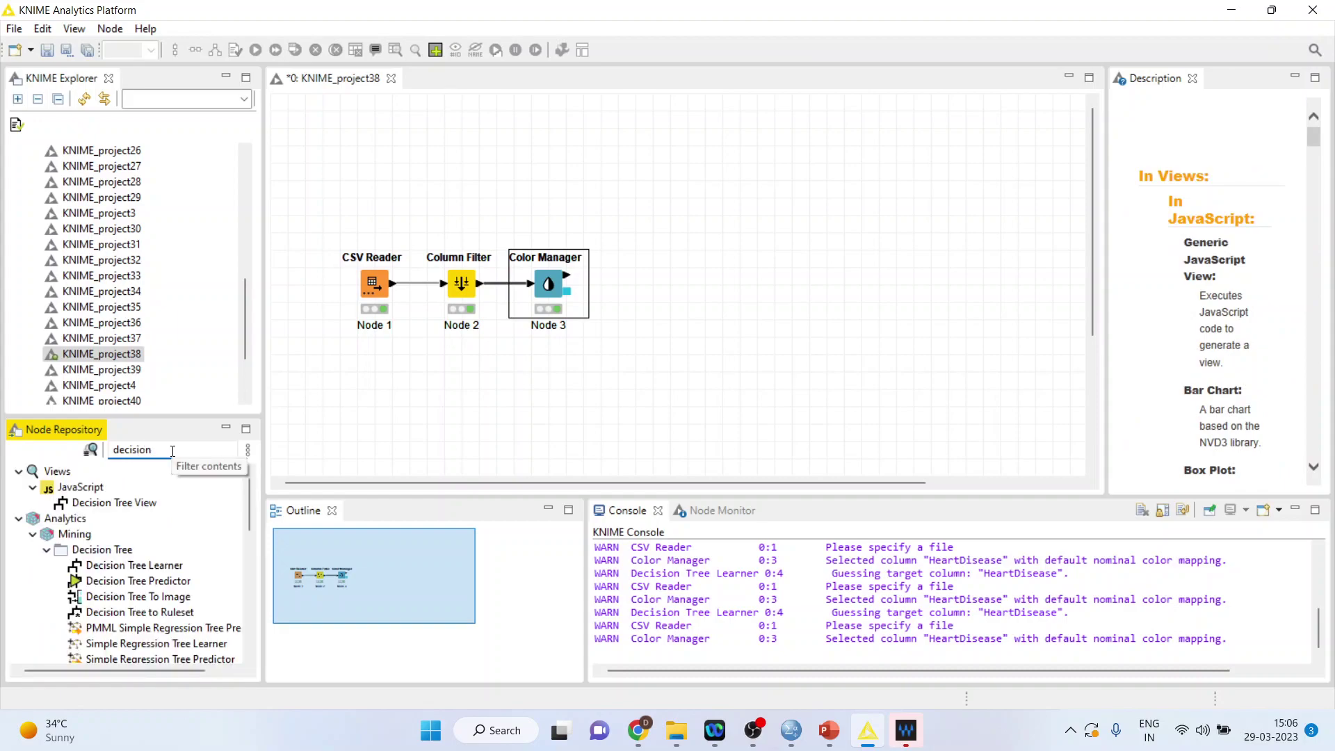
double_click(153, 567)
left_click_drag(636, 298, 670, 227)
Keep Gini index as the learner's quality measure for HeartDisease, then execute it.
right_click(669, 217)
left_click(721, 224)
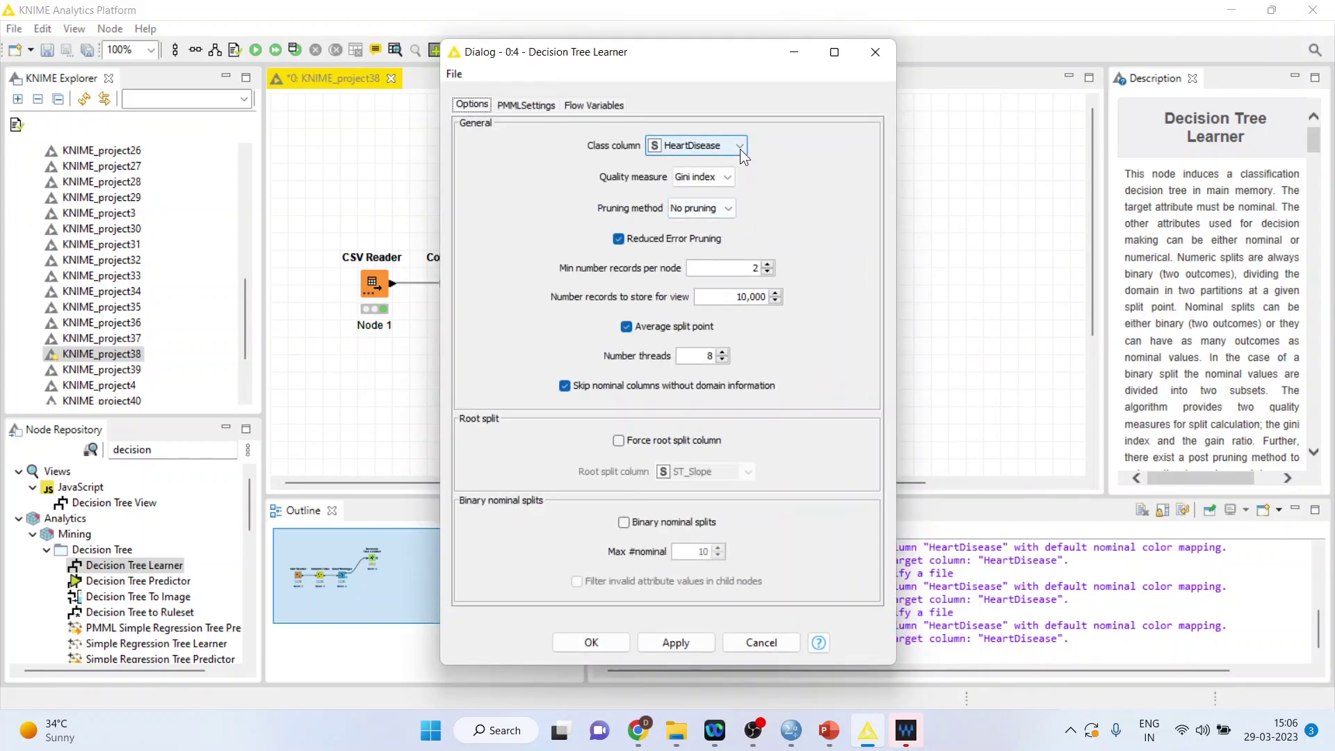
left_click(724, 172)
left_click(725, 173)
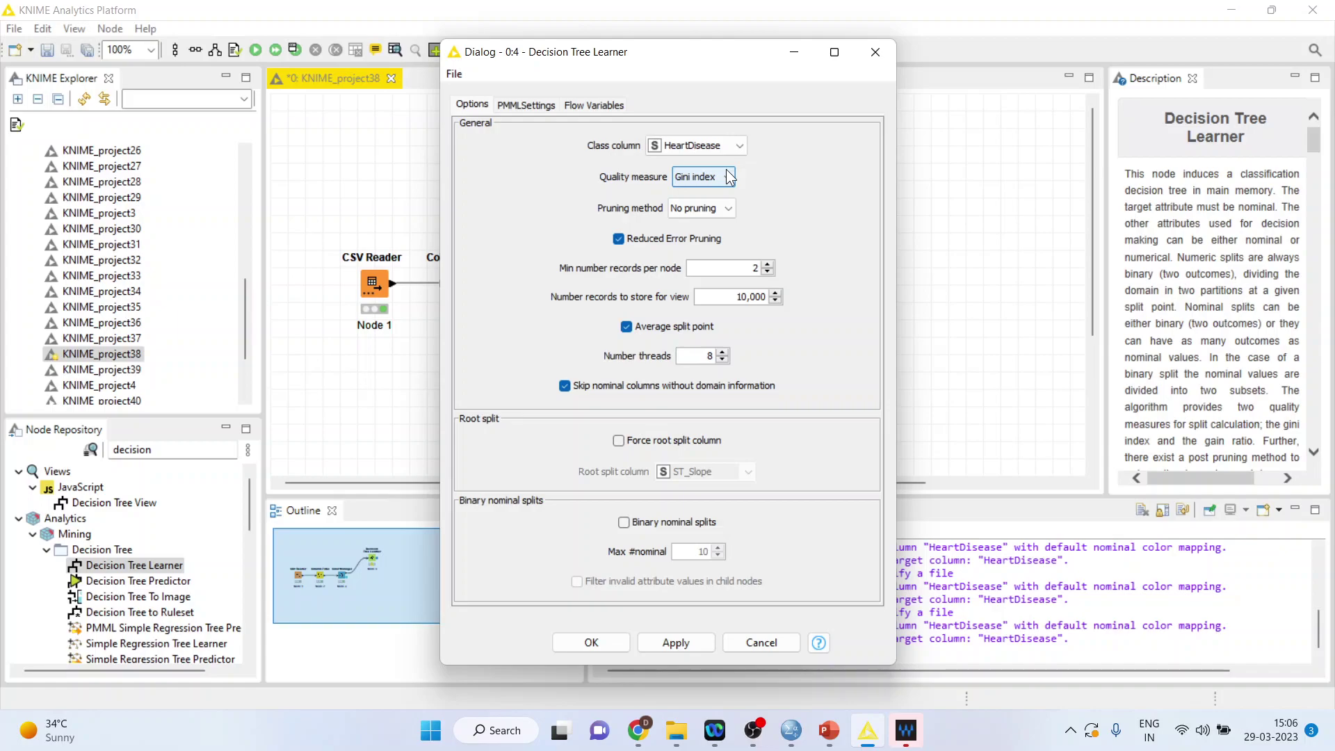
left_click(727, 174)
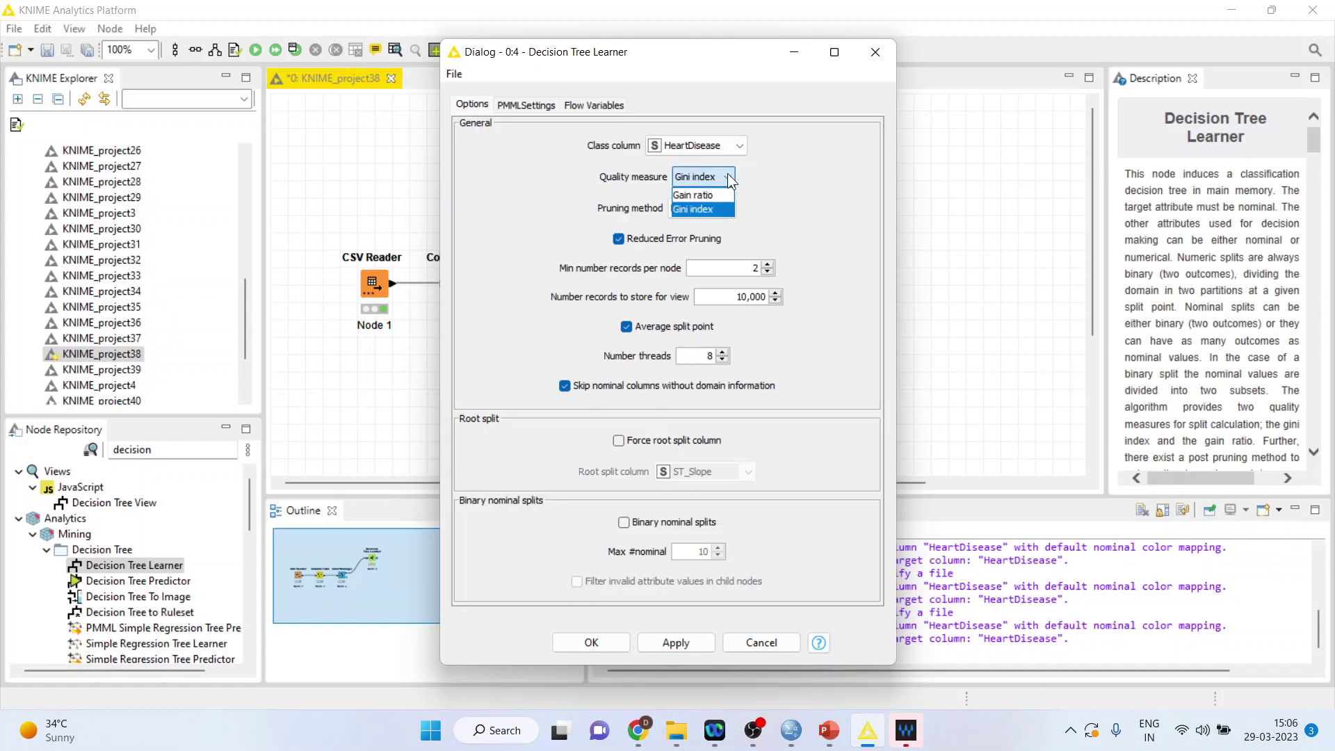
left_click(794, 182)
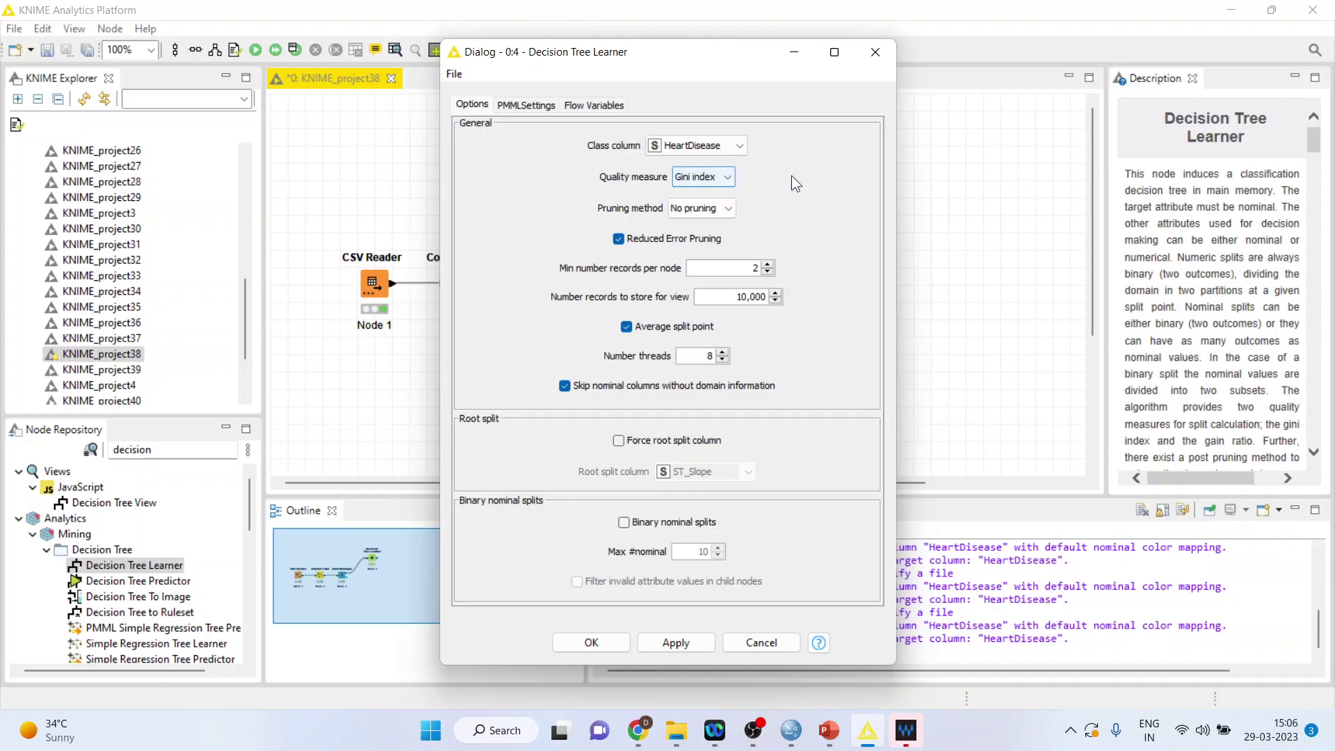
left_click(619, 643)
right_click(689, 224)
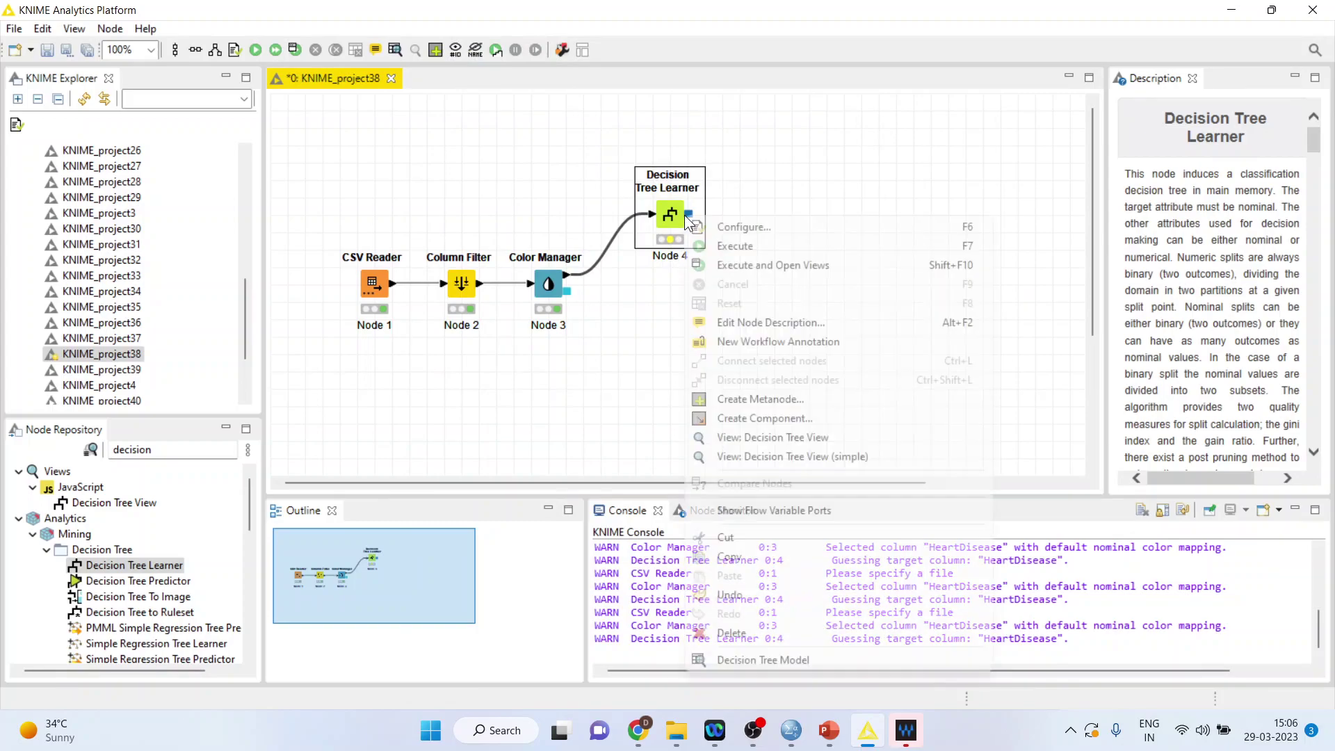
left_click(728, 245)
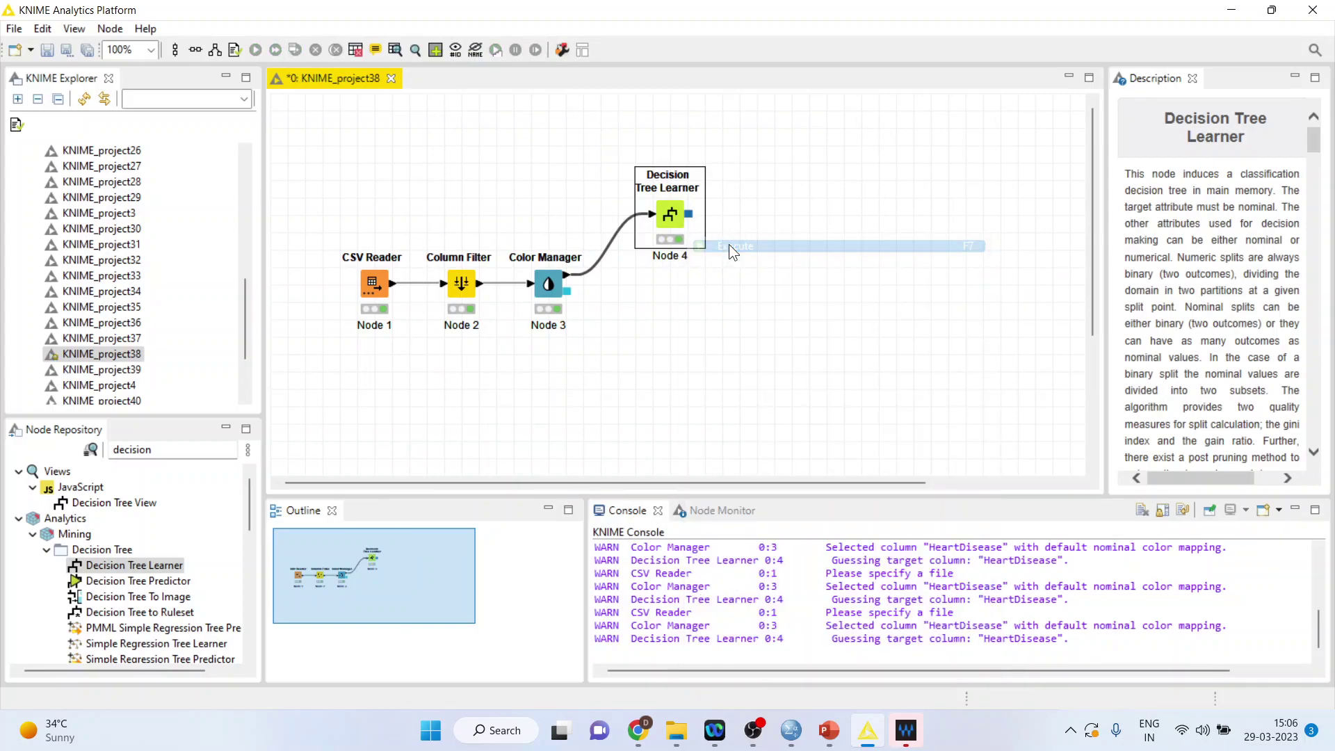
Open the Decision Tree View maximized and inspect the ST_Slope root and its Up, Flat, Down branches.
right_click(670, 216)
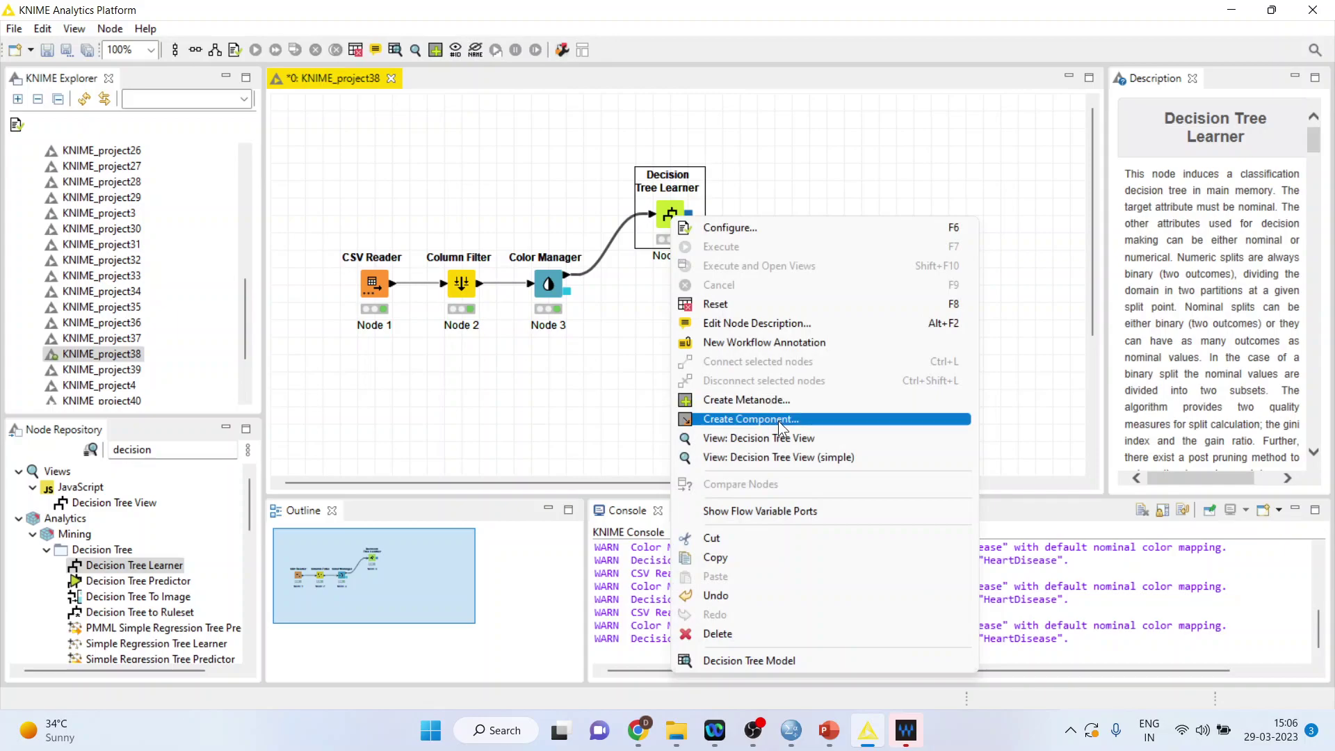
left_click(809, 440)
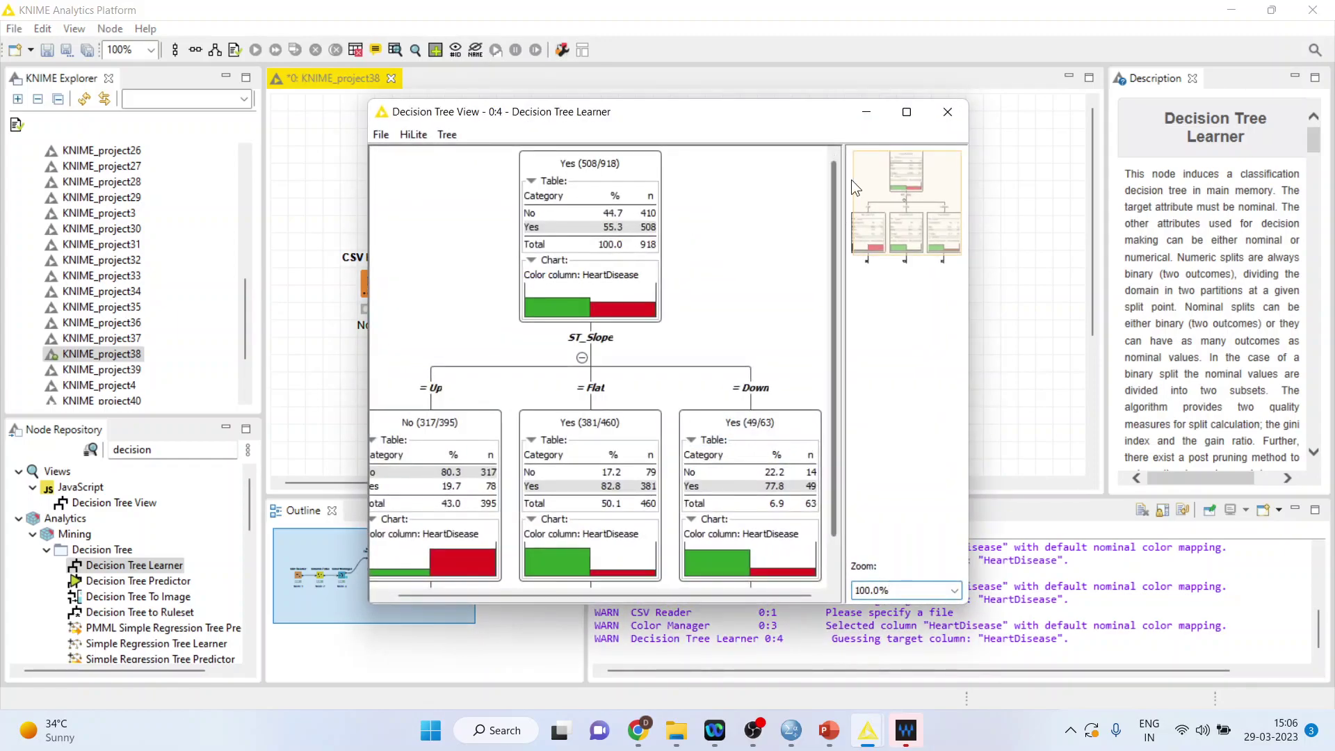
left_click(906, 112)
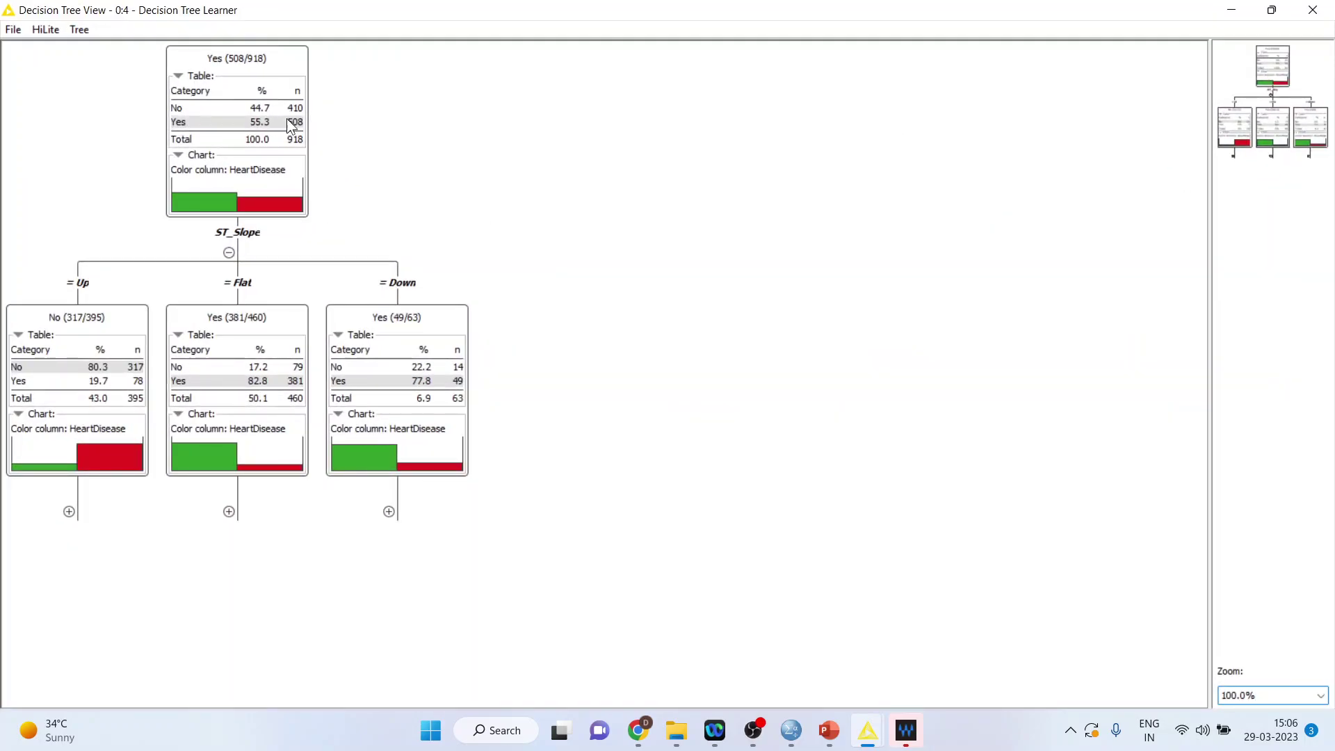
left_click(241, 65)
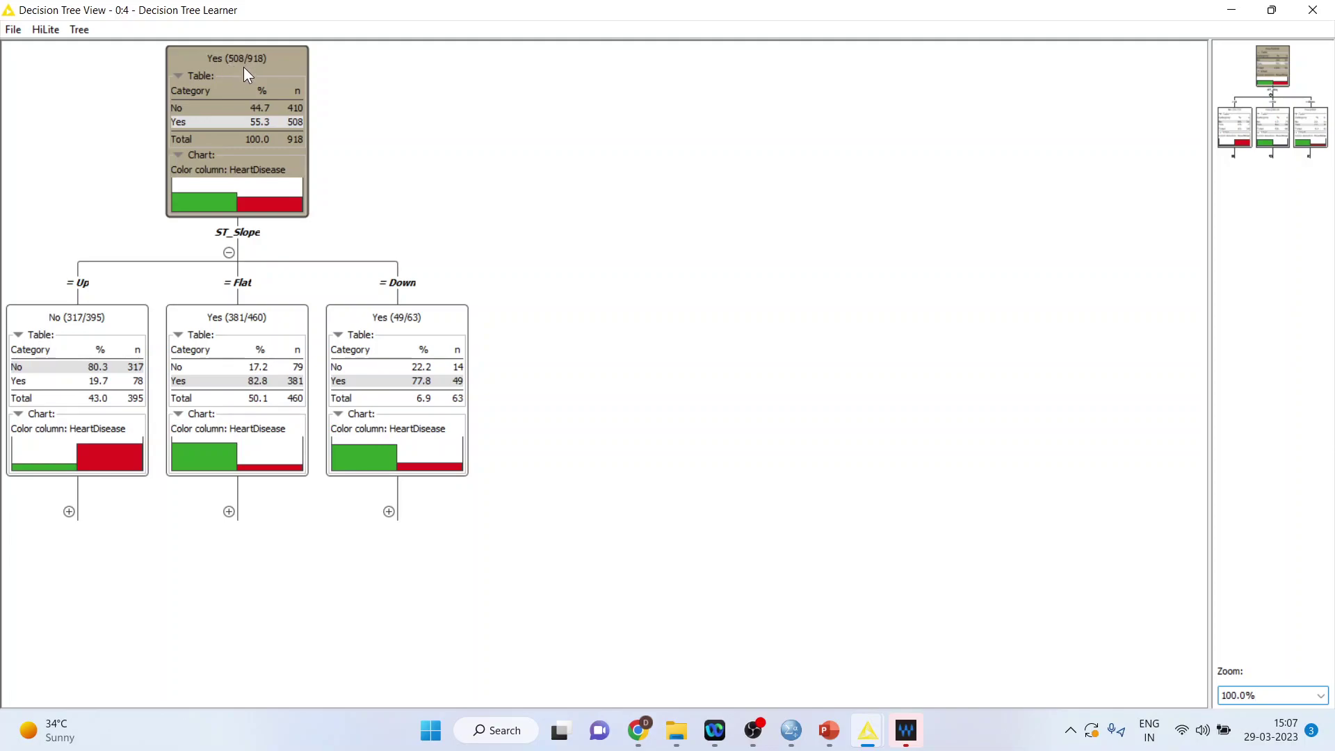
left_click(81, 335)
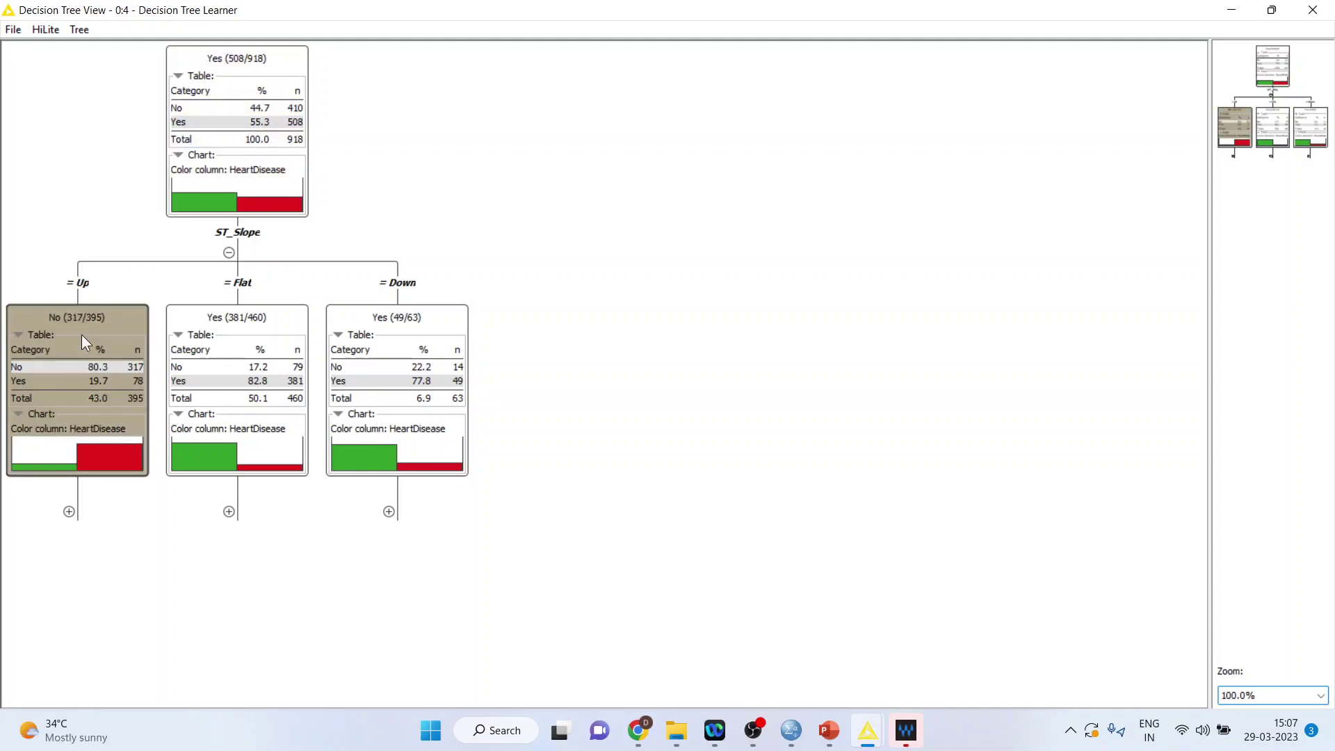
left_click(250, 340)
left_click(410, 343)
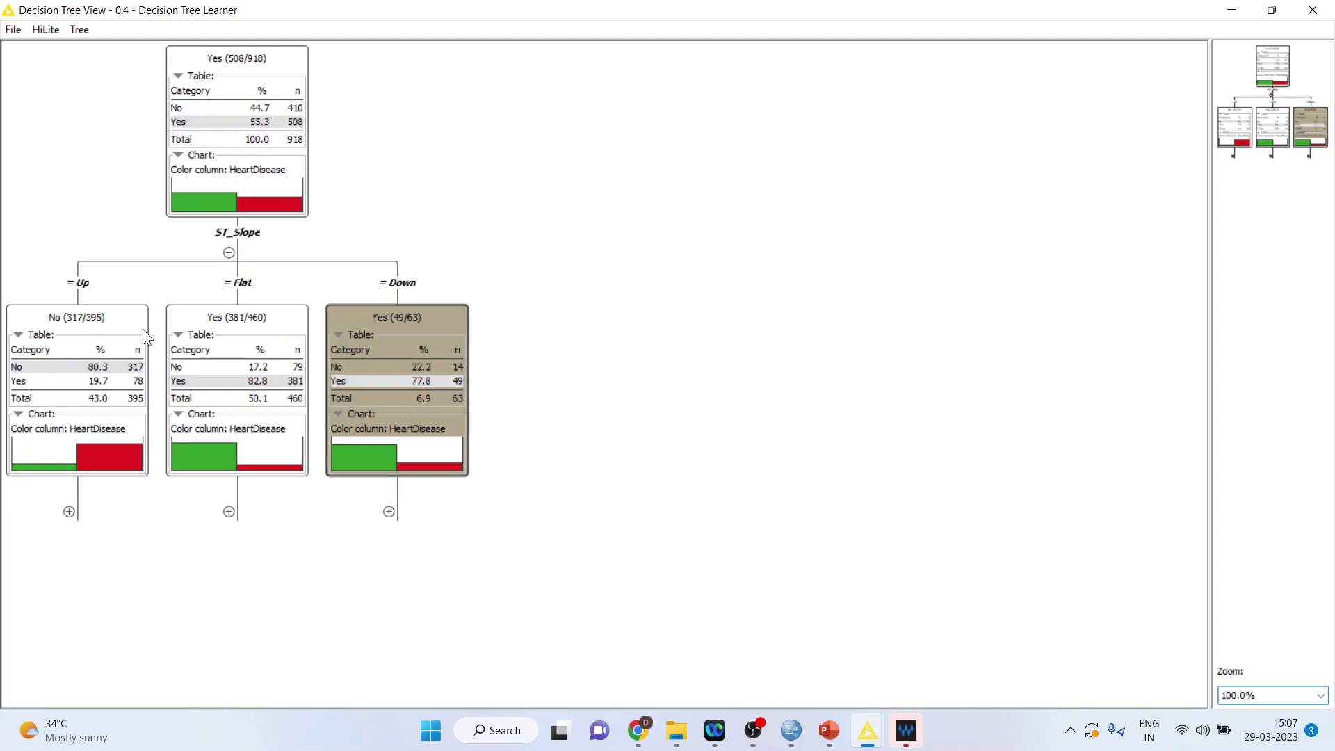
left_click(102, 349)
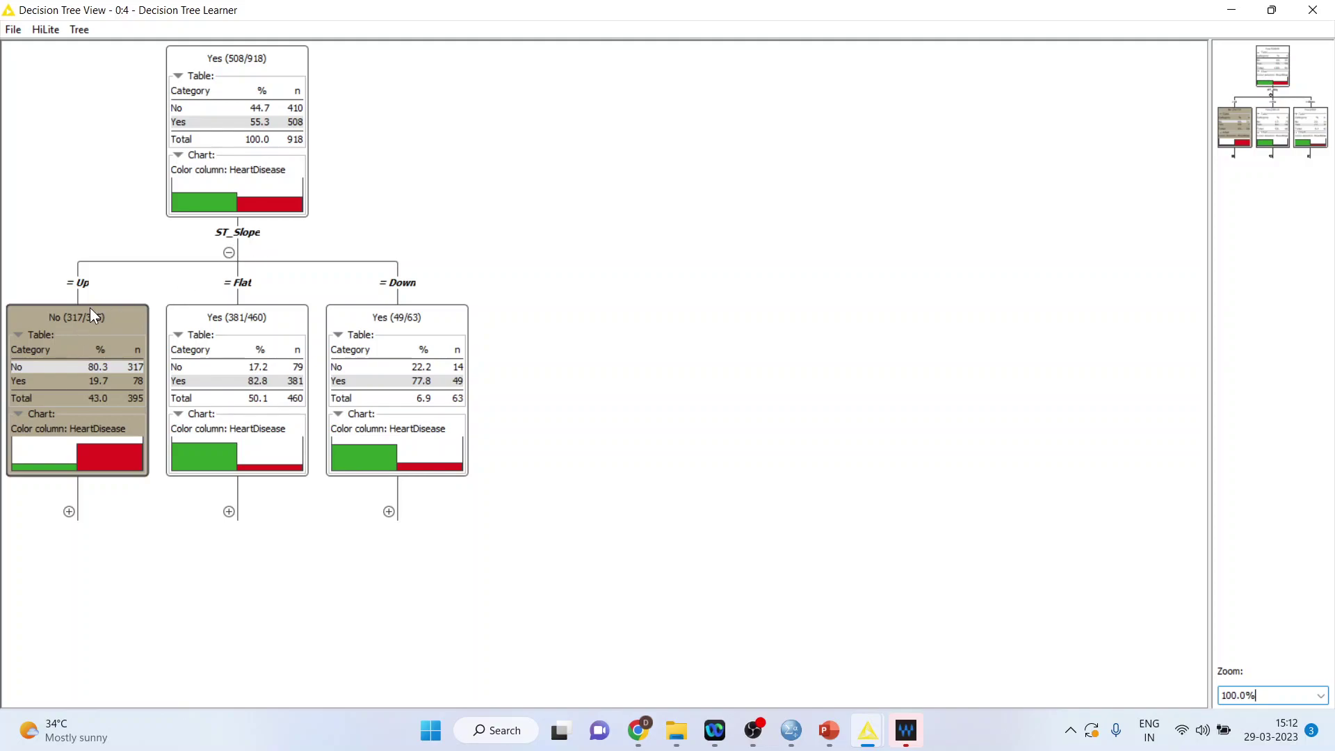
left_click(223, 337)
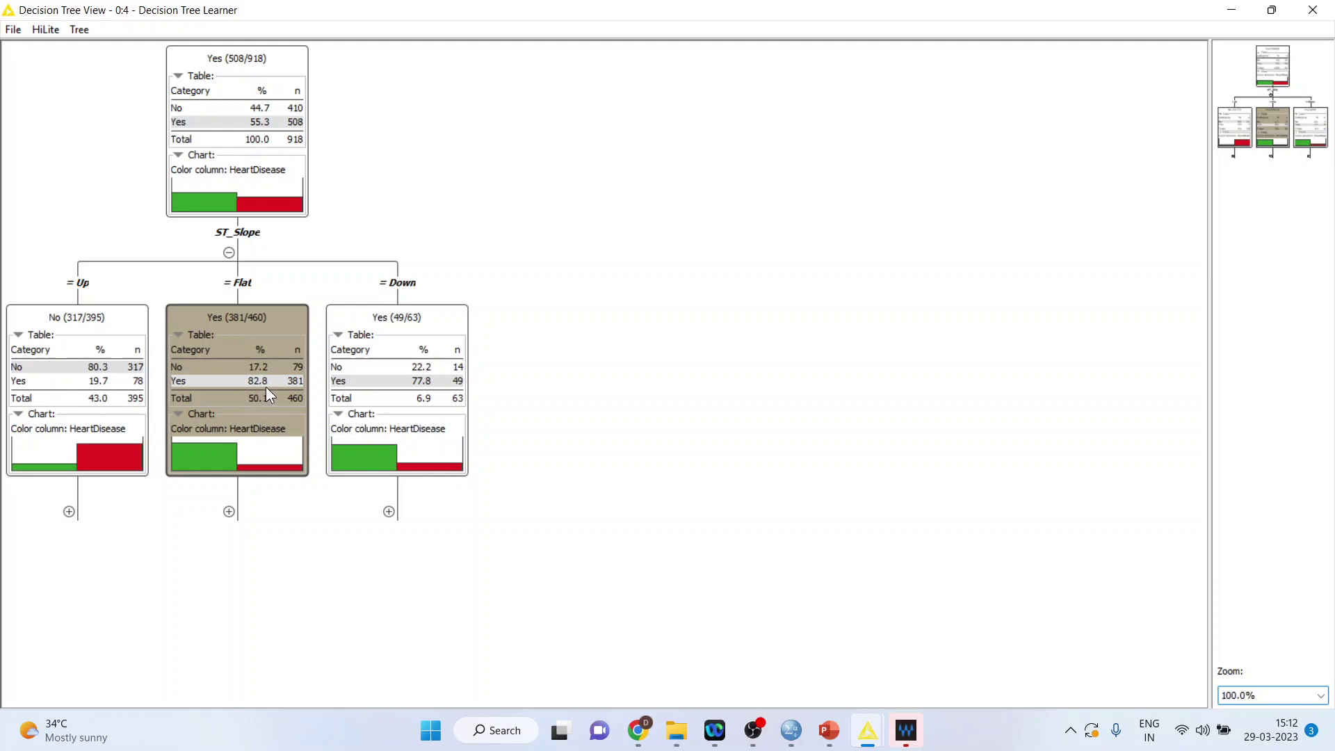
left_click(81, 376)
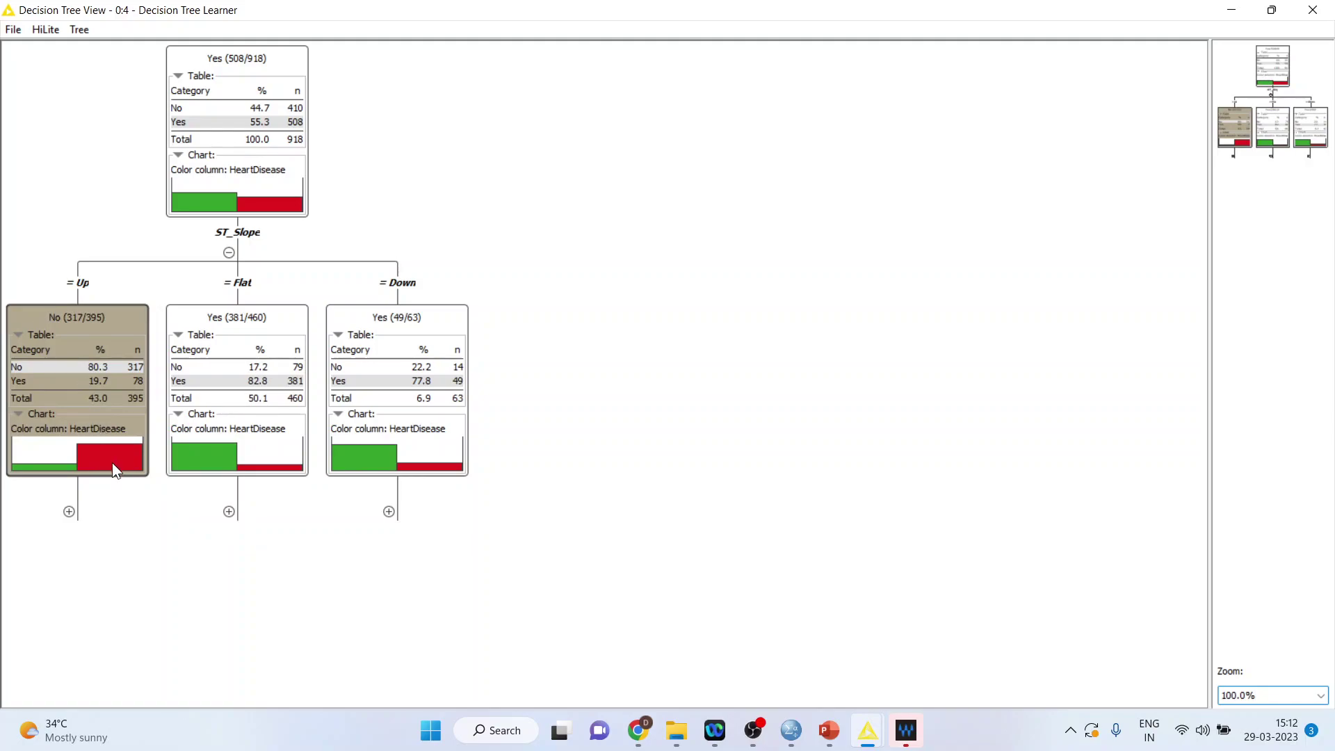
left_click(230, 445)
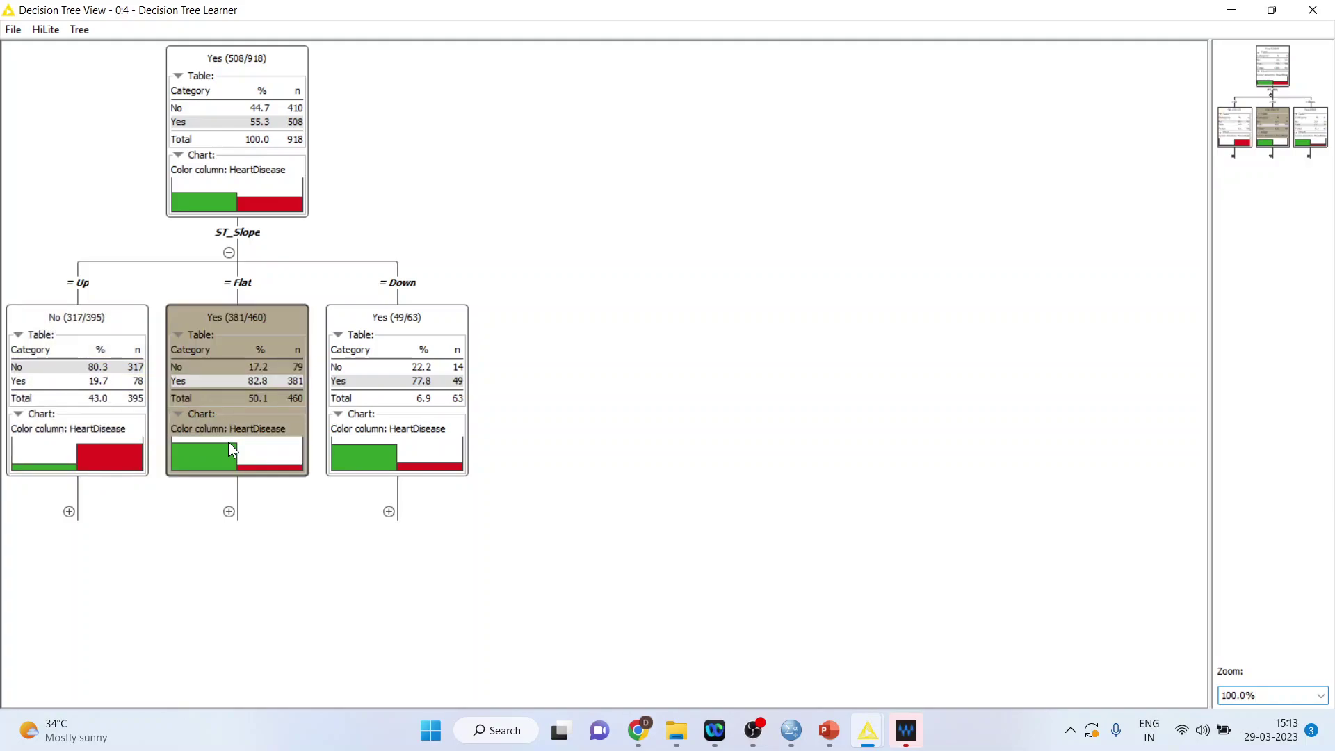
left_click(384, 402)
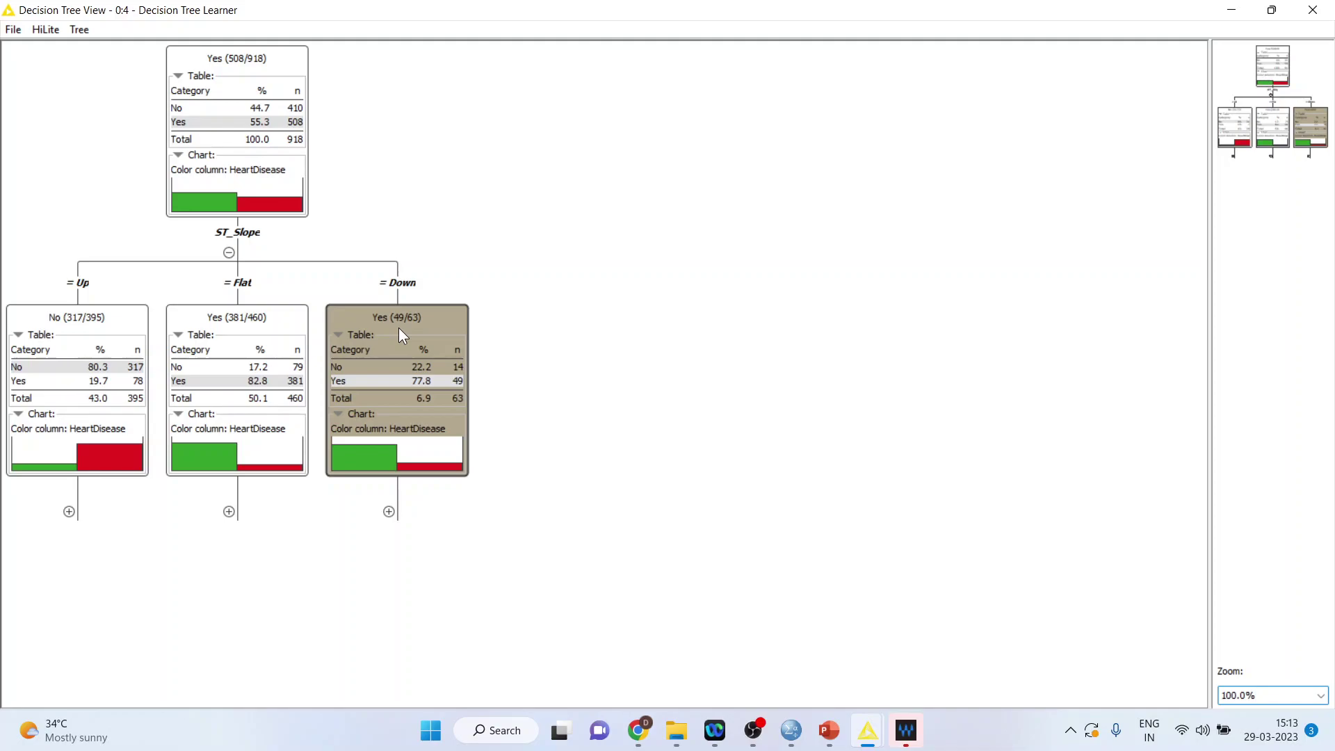
Expand the Down branch and inspect its ATA, NAF, TA No (3/4) and ASY Yes (42/46) children.
left_click(388, 511)
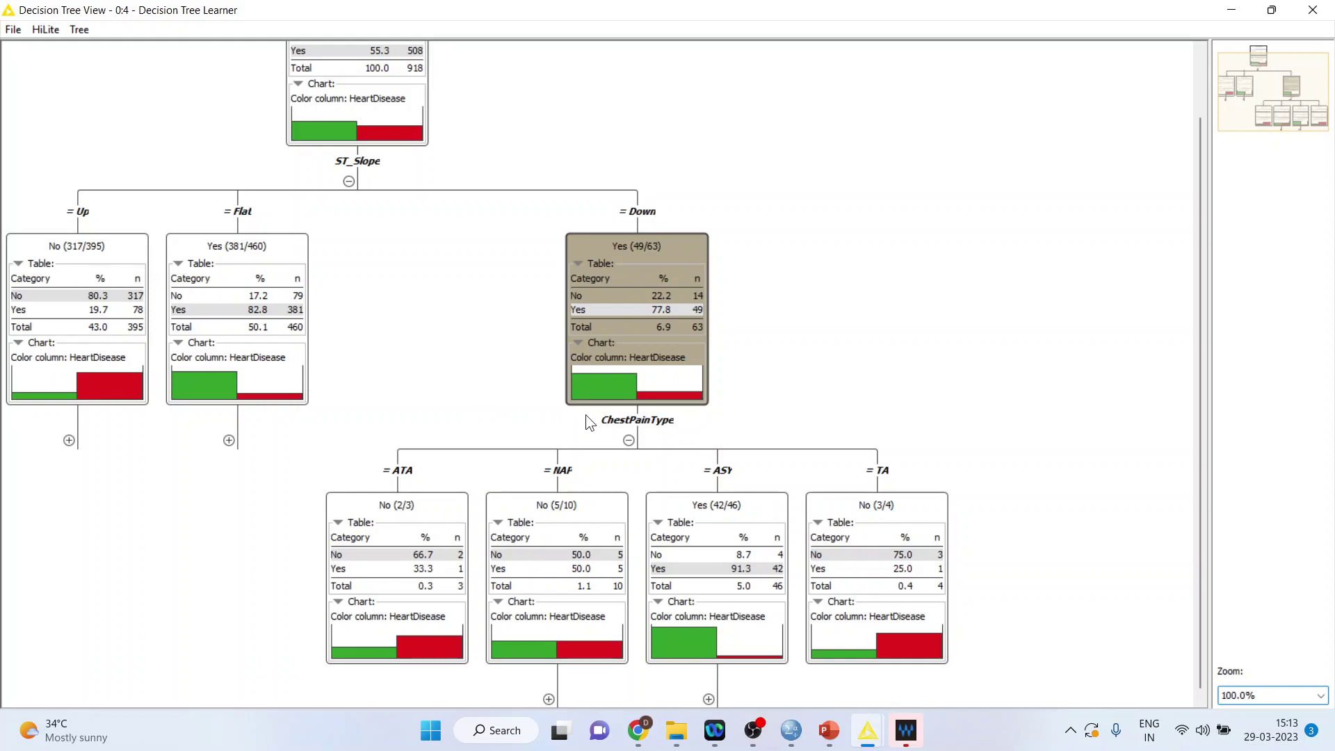
scroll(730, 445, "down", 1)
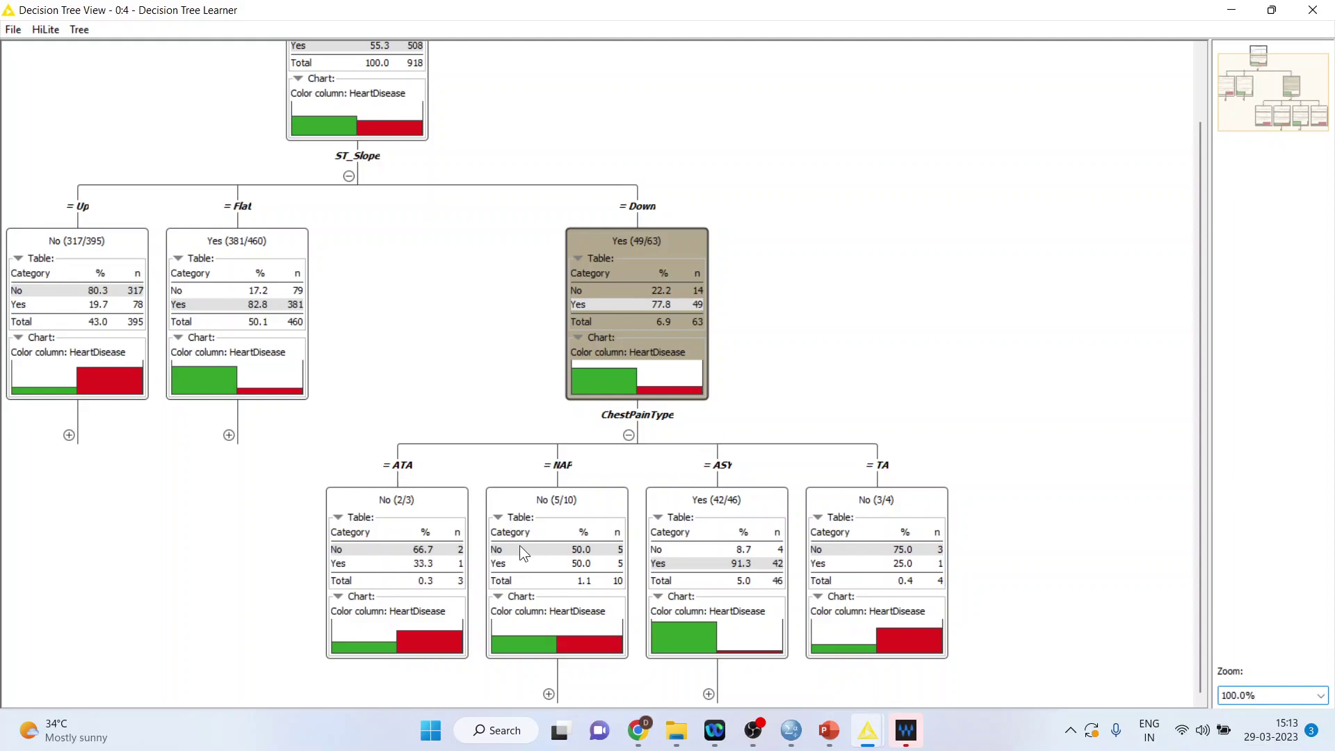
left_click(394, 532)
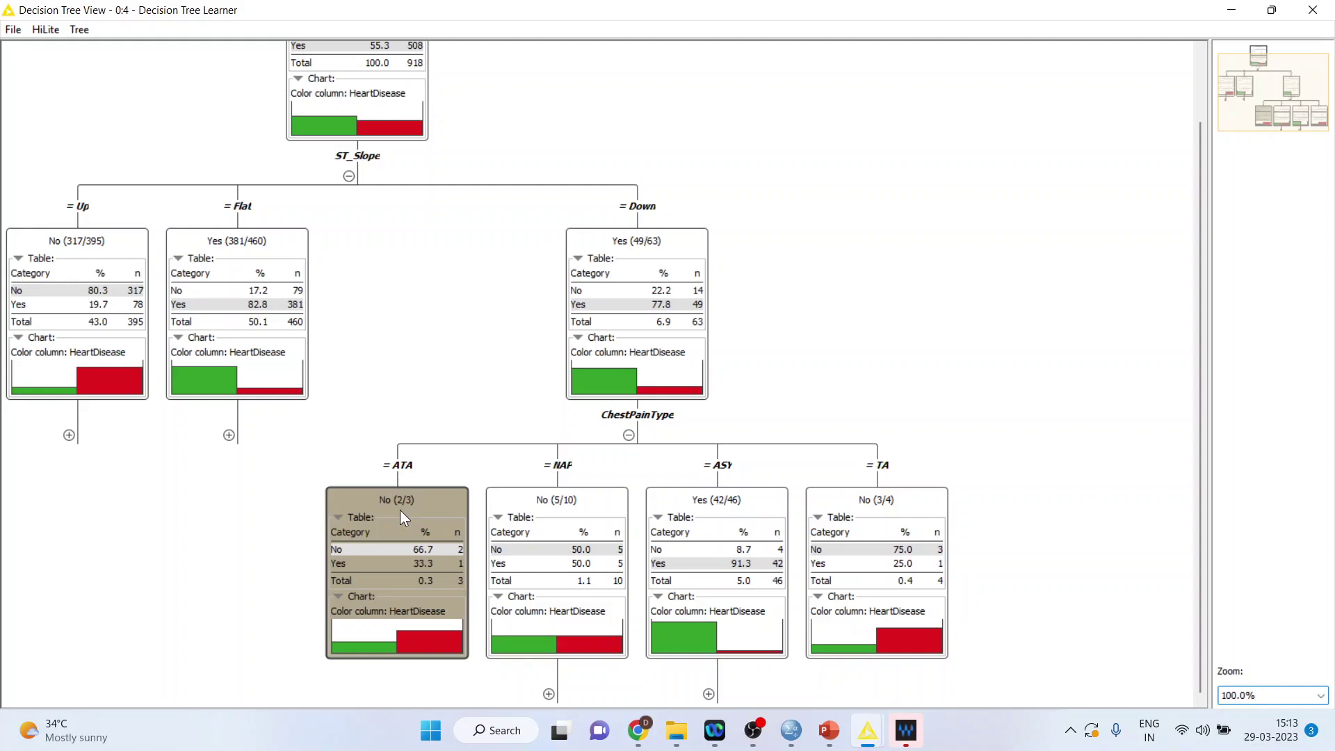
left_click(563, 530)
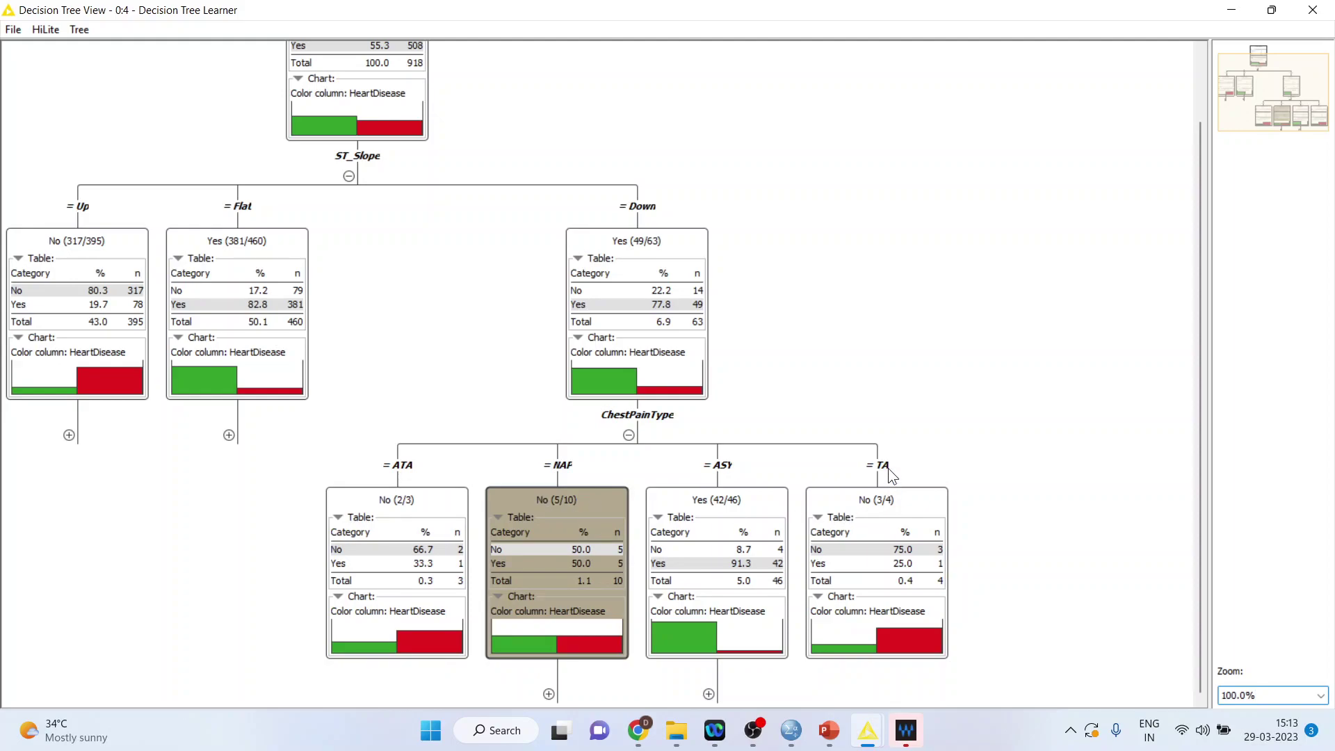
left_click(880, 523)
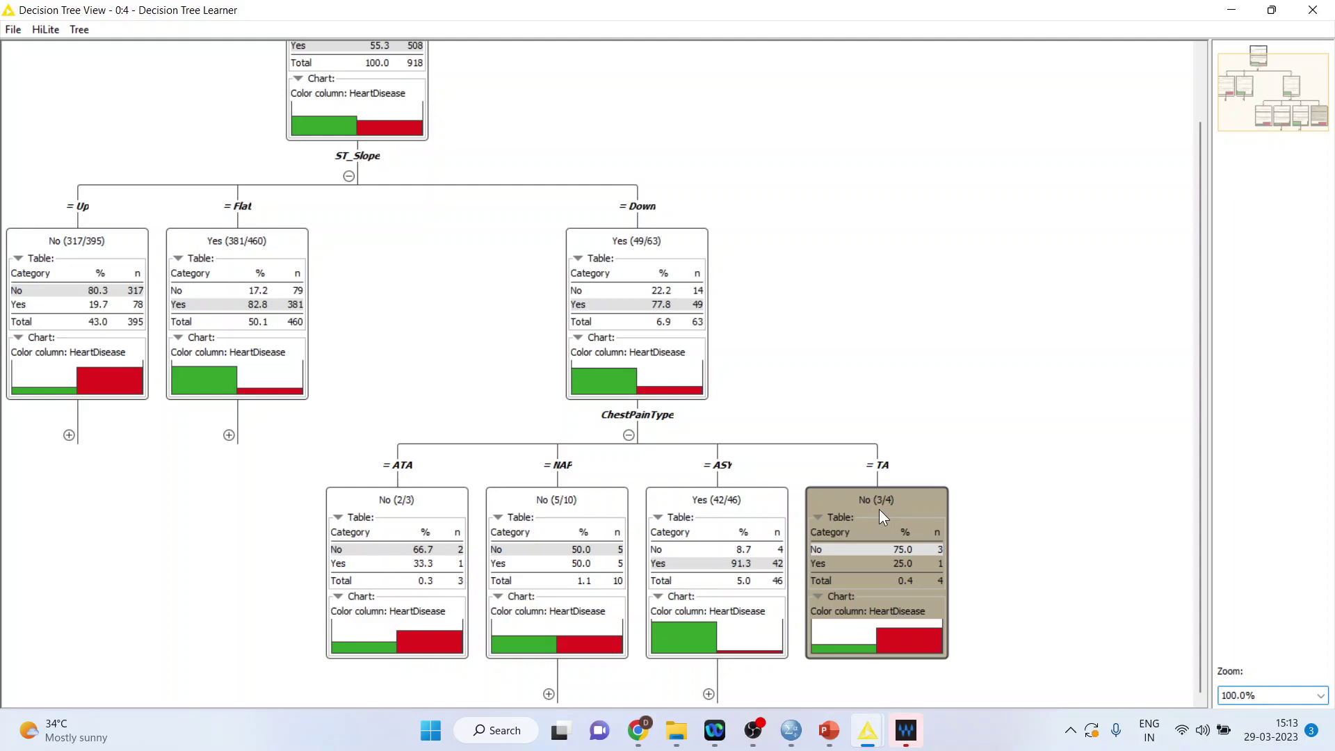
left_click(735, 524)
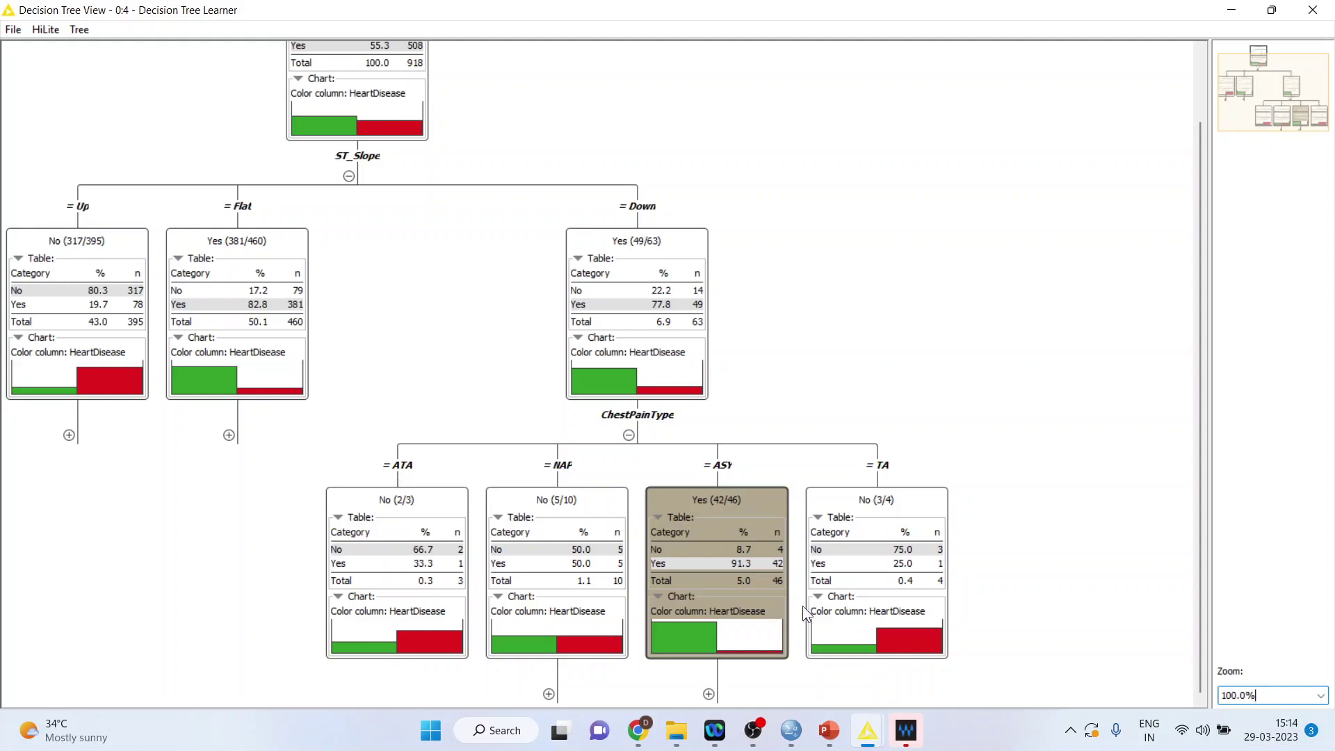
Expand the ASY node into its Cholesterol split, comparing the <= 299.5 and > 299.5 nodes.
left_click(709, 694)
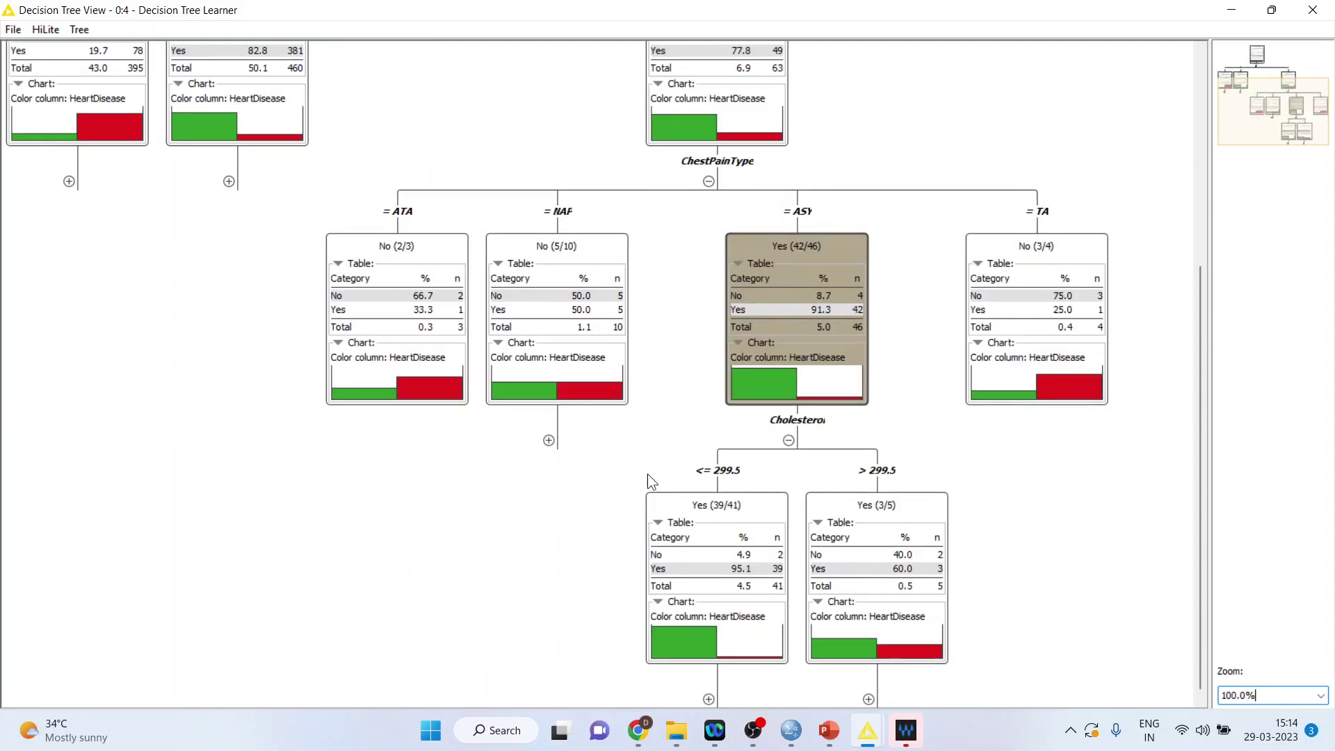
left_click(733, 515)
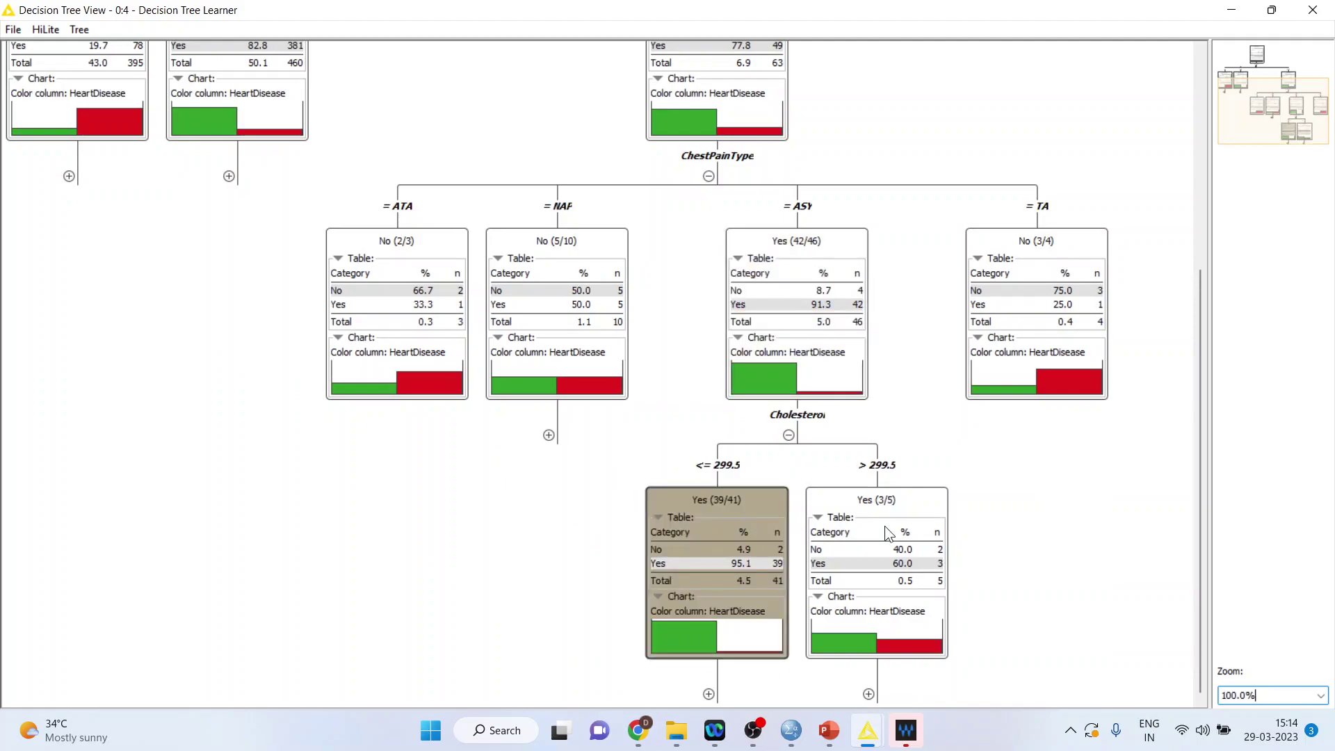
left_click(884, 532)
left_click(742, 531)
left_click(861, 533)
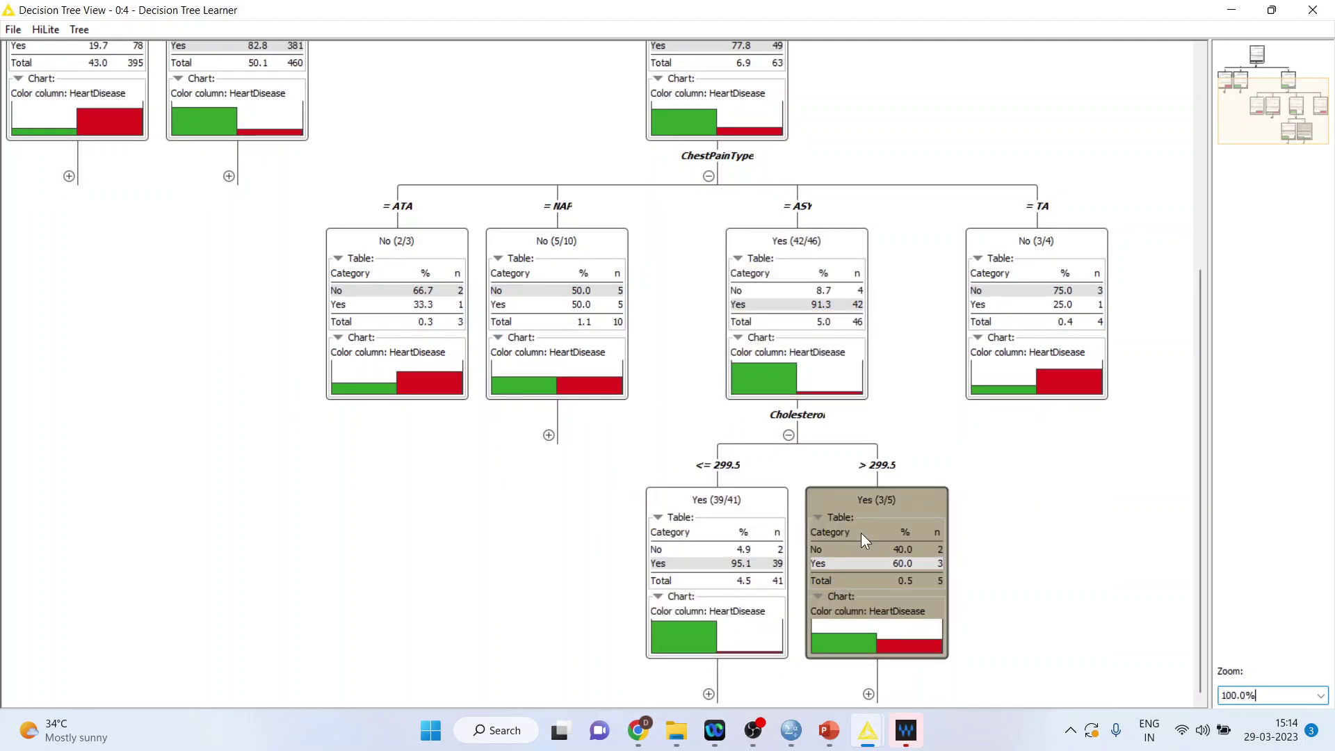
left_click(730, 532)
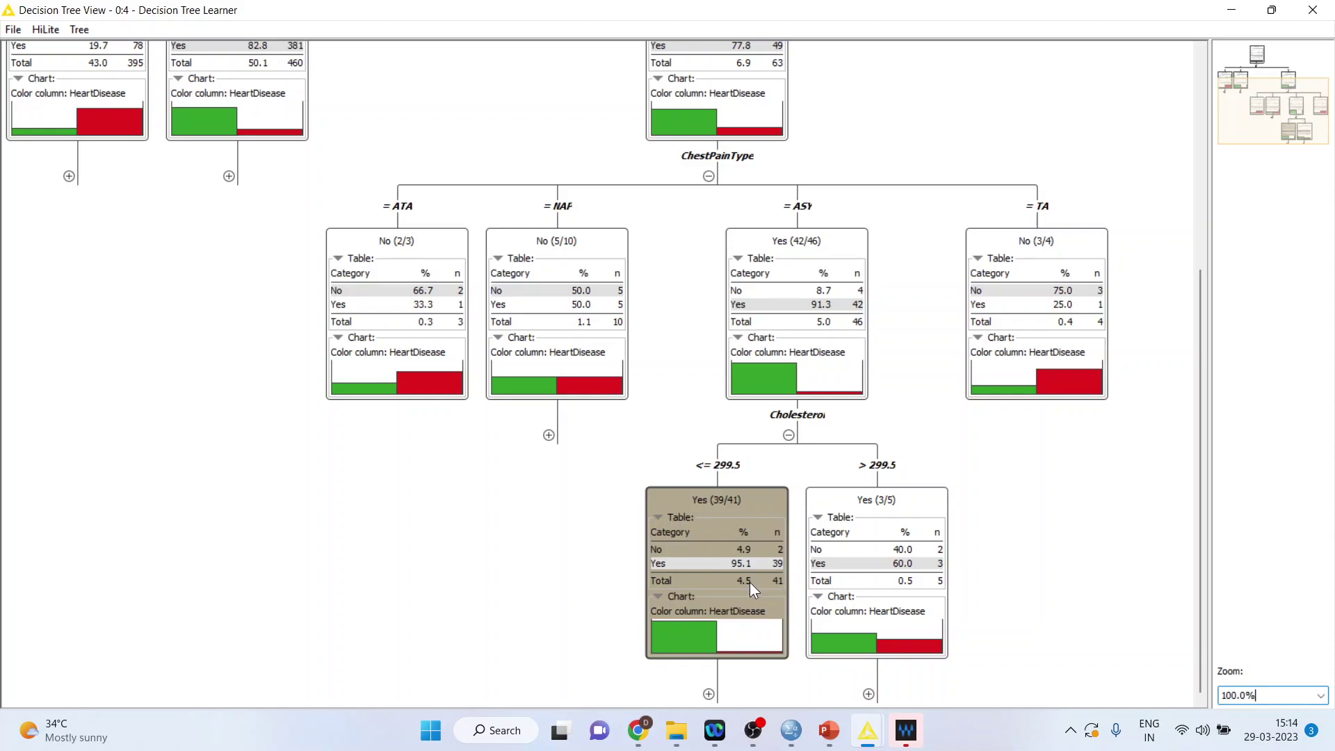
Expand <= 299.5 into its RestingBP split, then Yes (37/38) into its ExerciseAngina split.
left_click(708, 694)
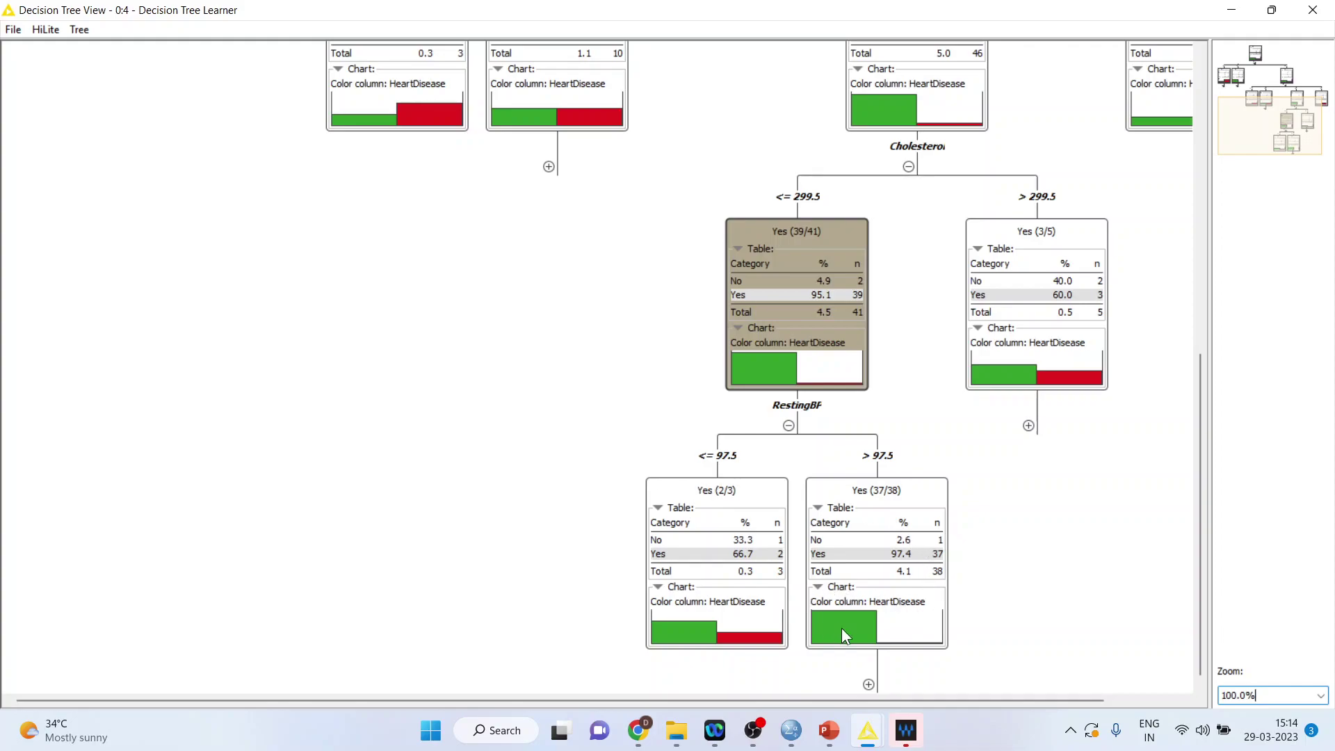
left_click(739, 554)
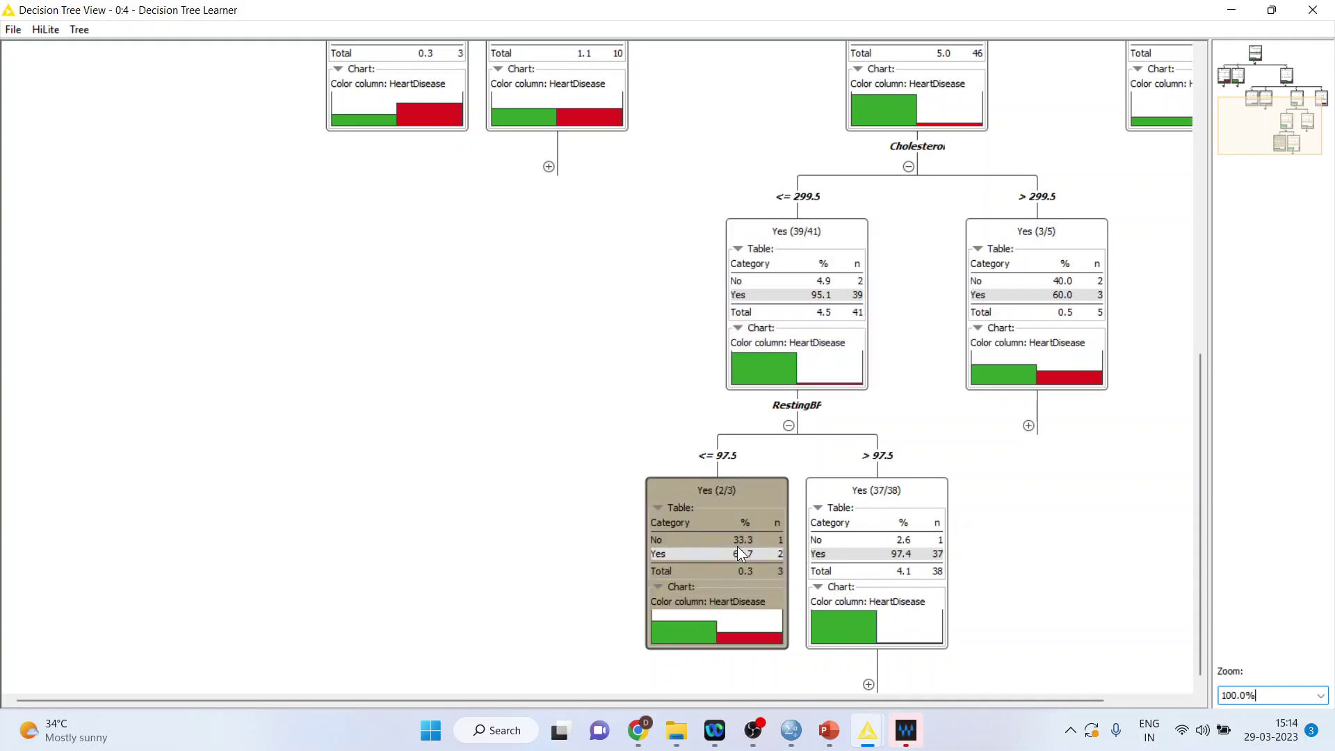
left_click(874, 535)
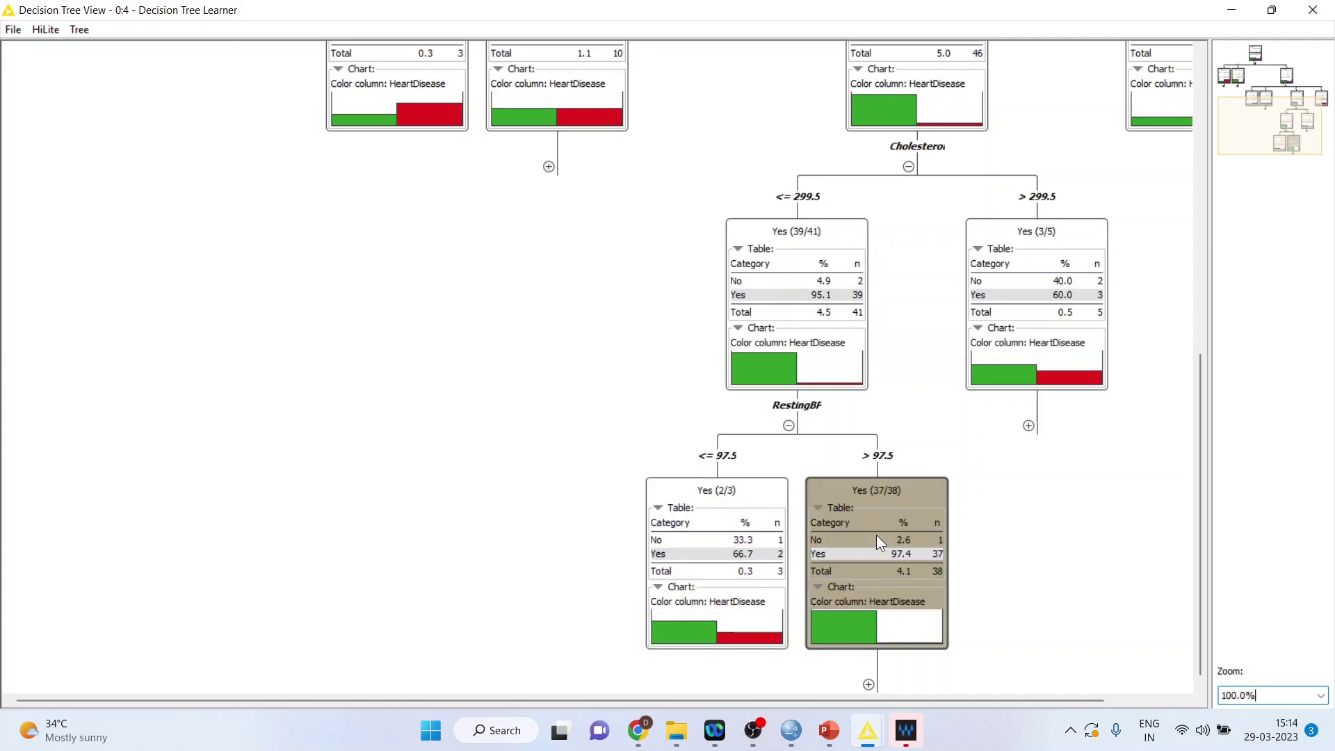
left_click(741, 548)
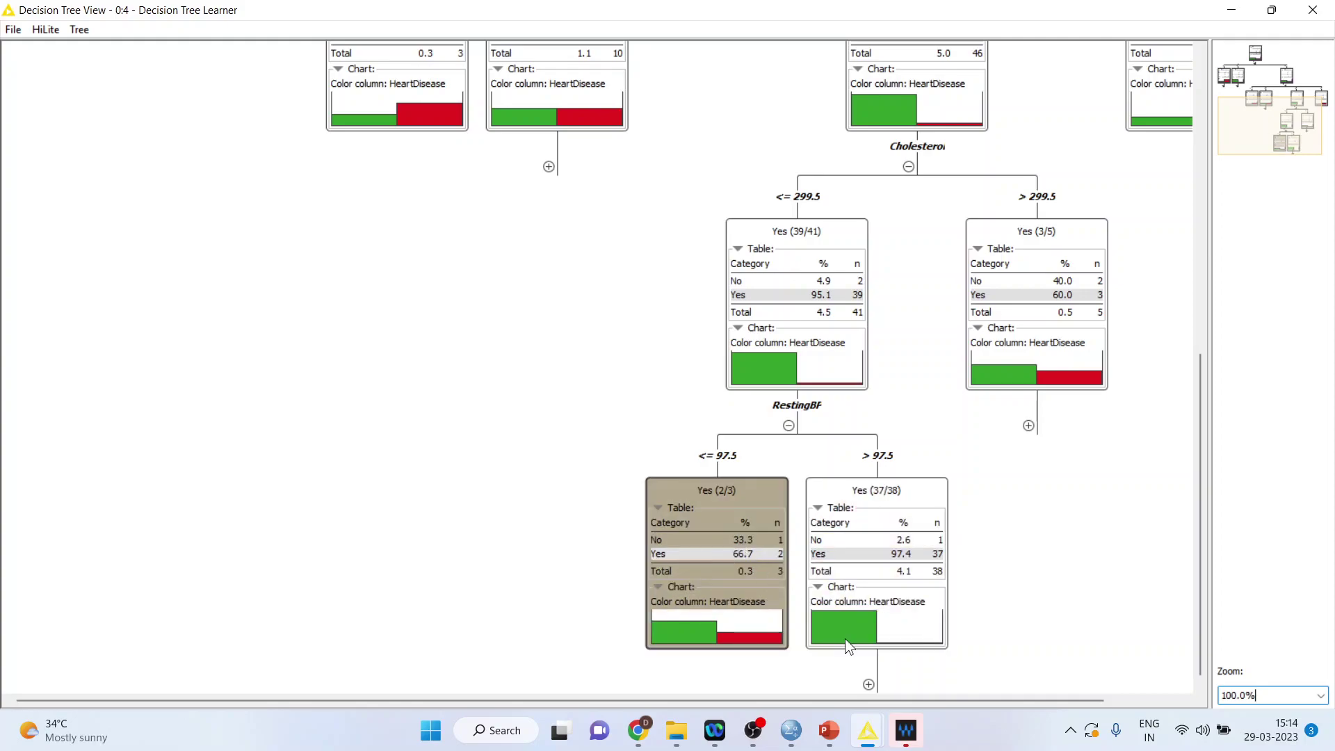
left_click(869, 685)
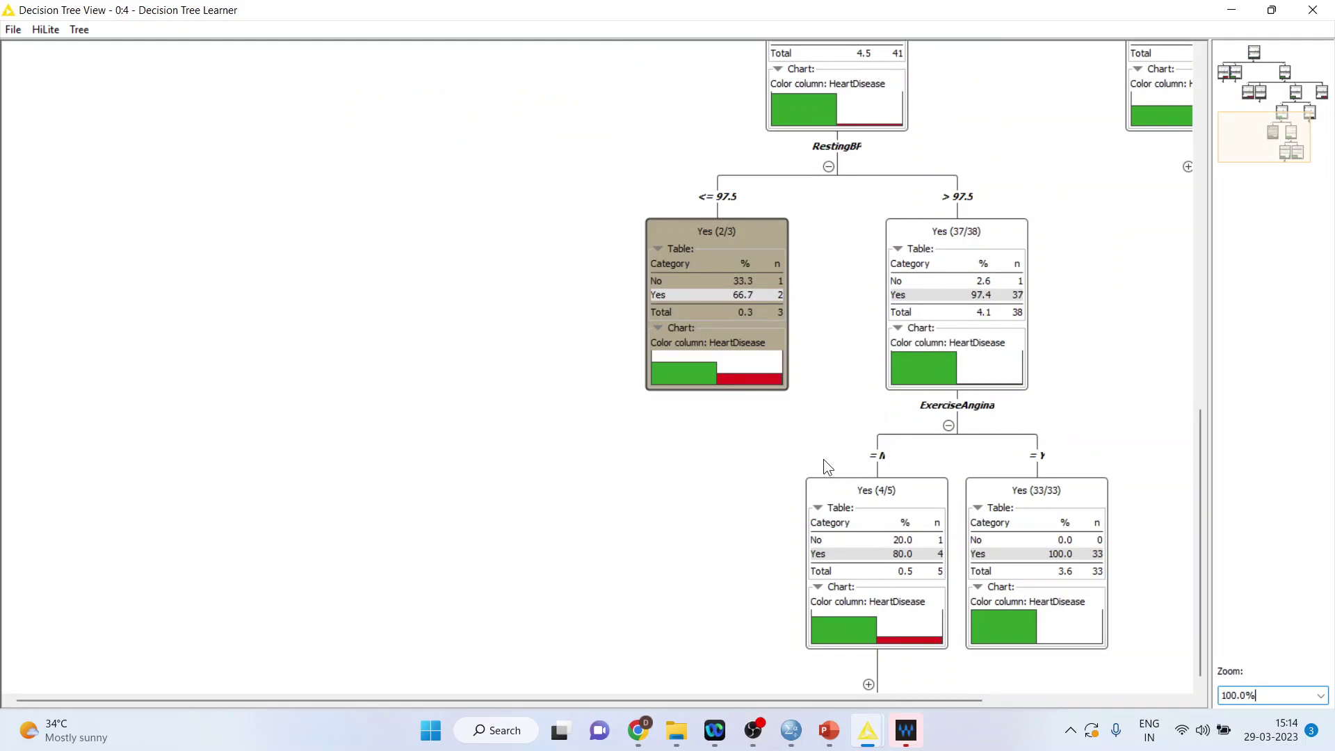
Expand the Yes (4/5) node into its RestingECG split and inspect the No (1/1) and Yes (2/2) leaves.
left_click(868, 684)
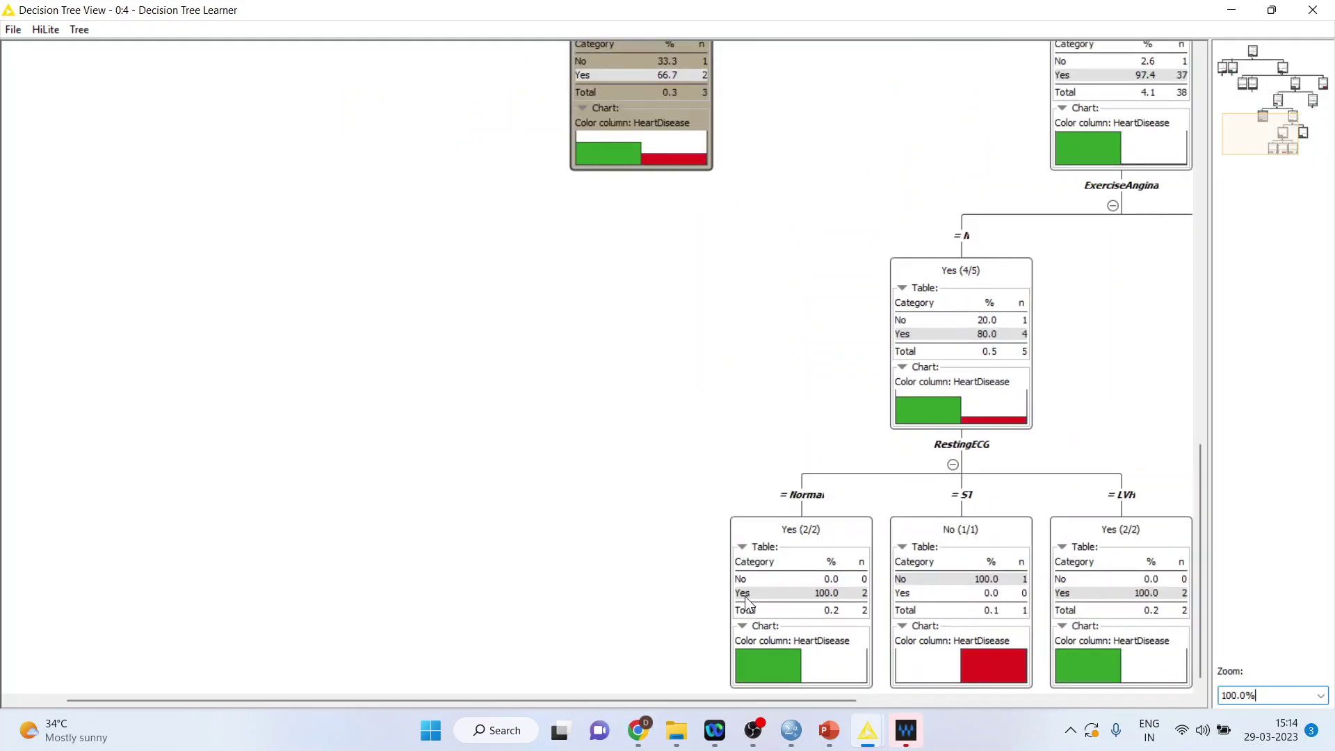
left_click(963, 569)
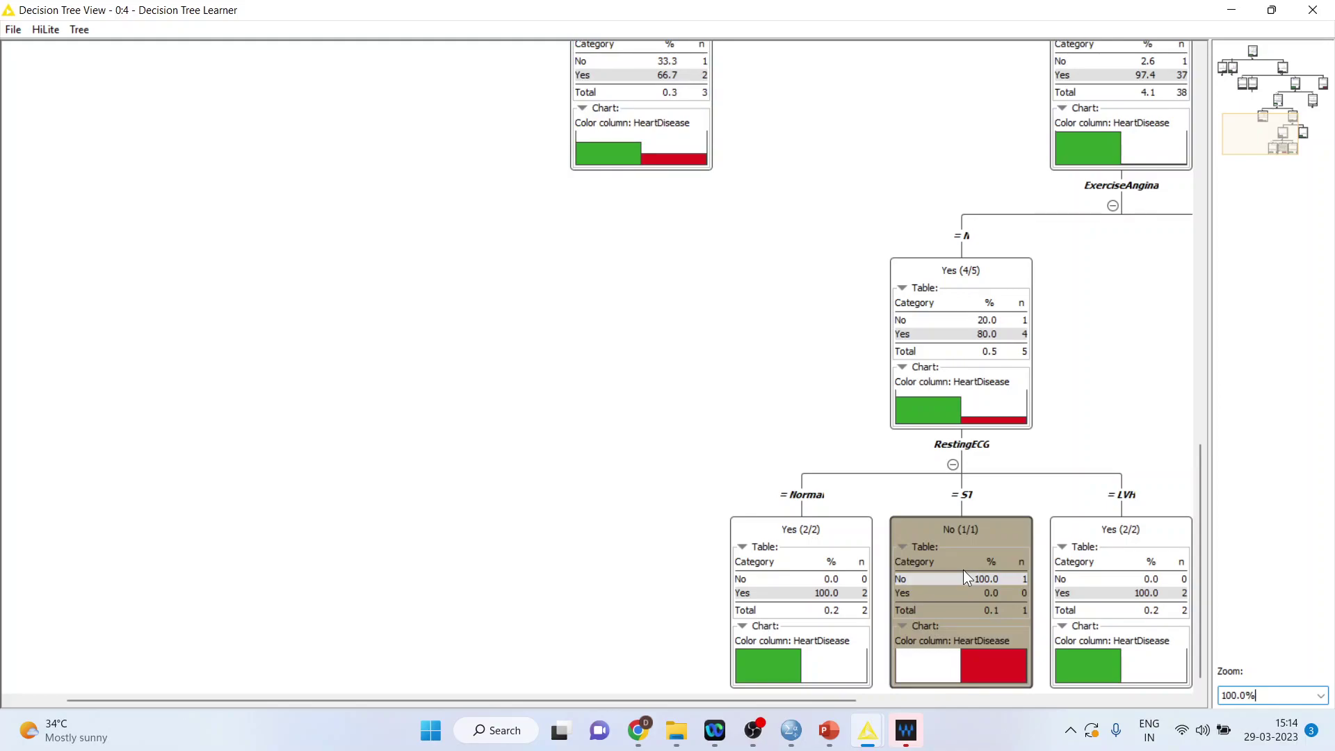
left_click(803, 565)
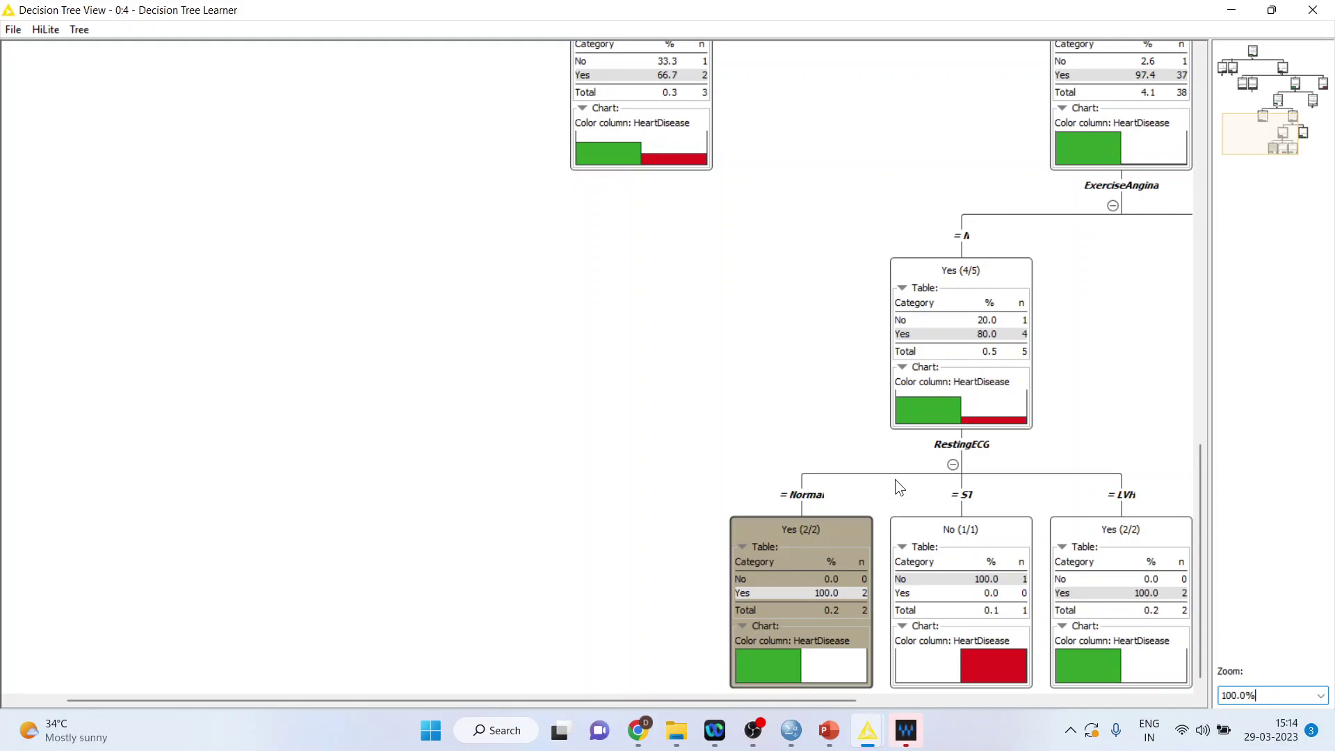
scroll(885, 477, "up", 1)
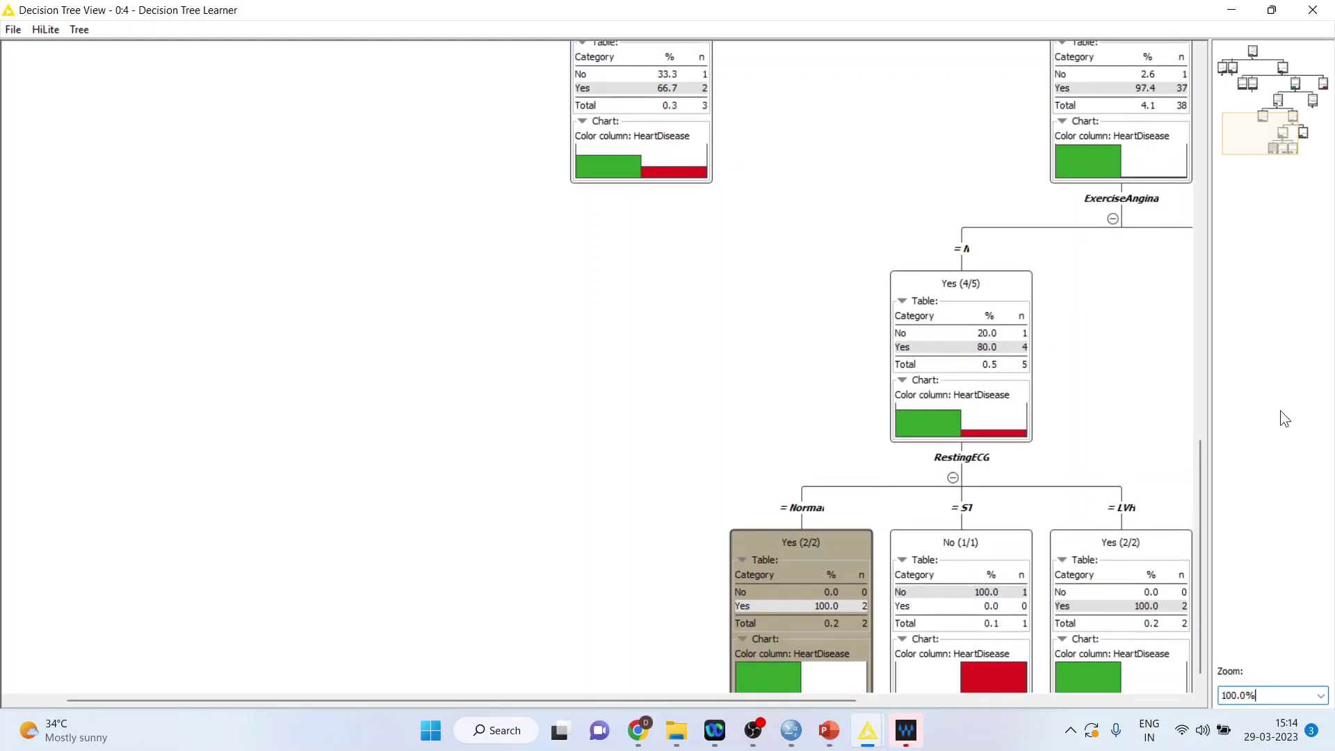
left_click_drag(1199, 485, 1194, 545)
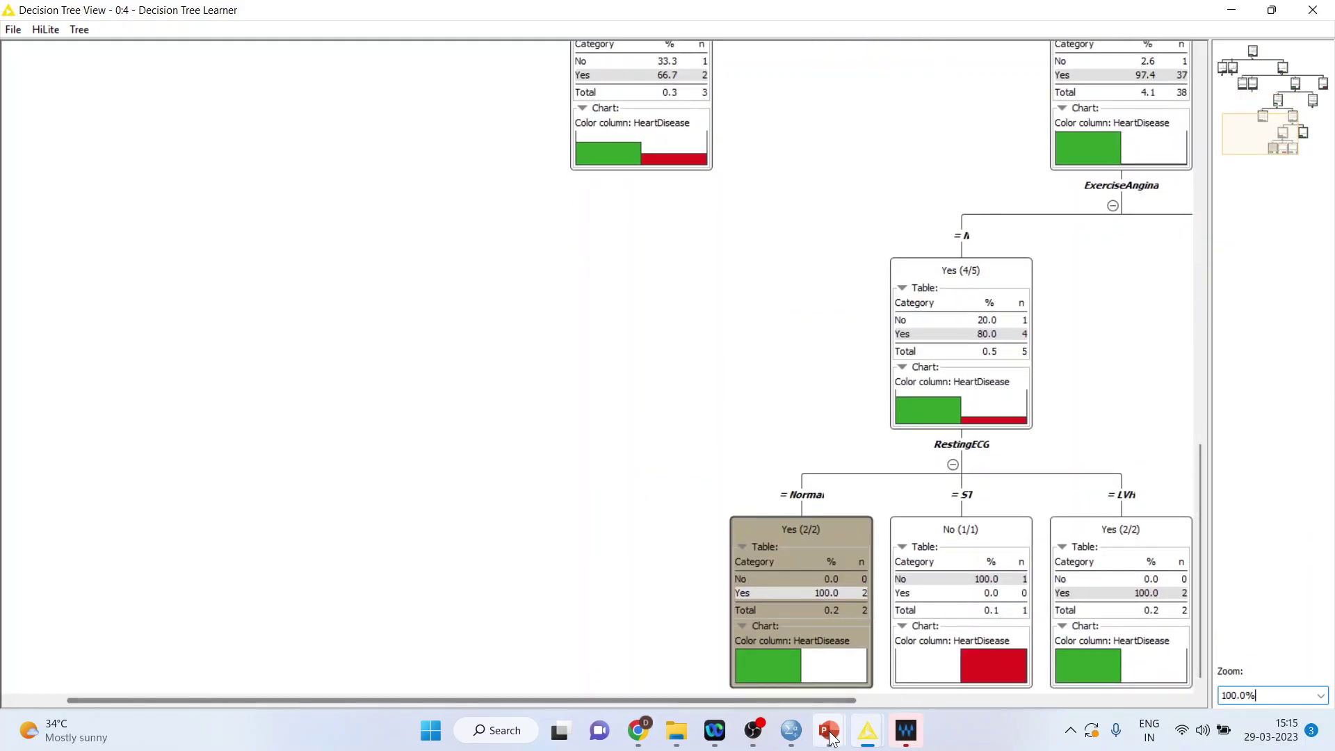
mouse_move(831, 735)
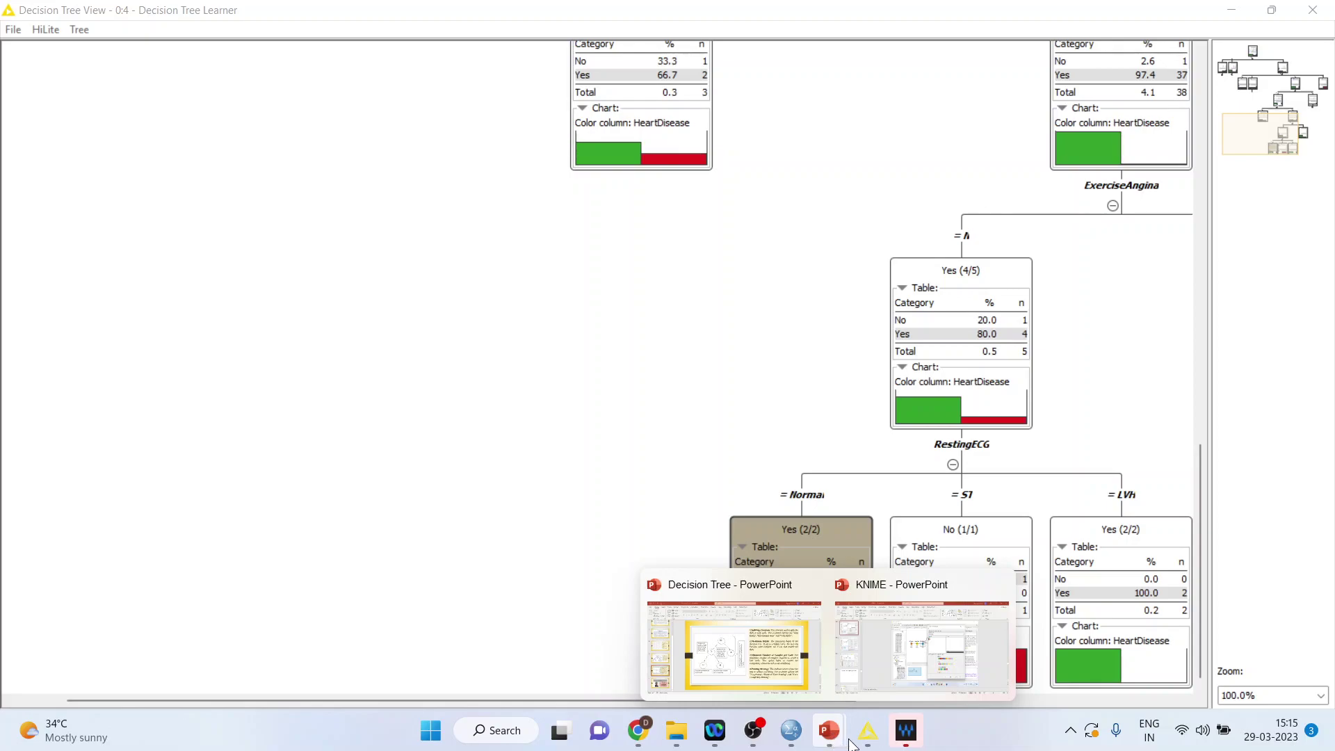
Return to the workflow editor and close the decision tree view.
mouse_move(880, 720)
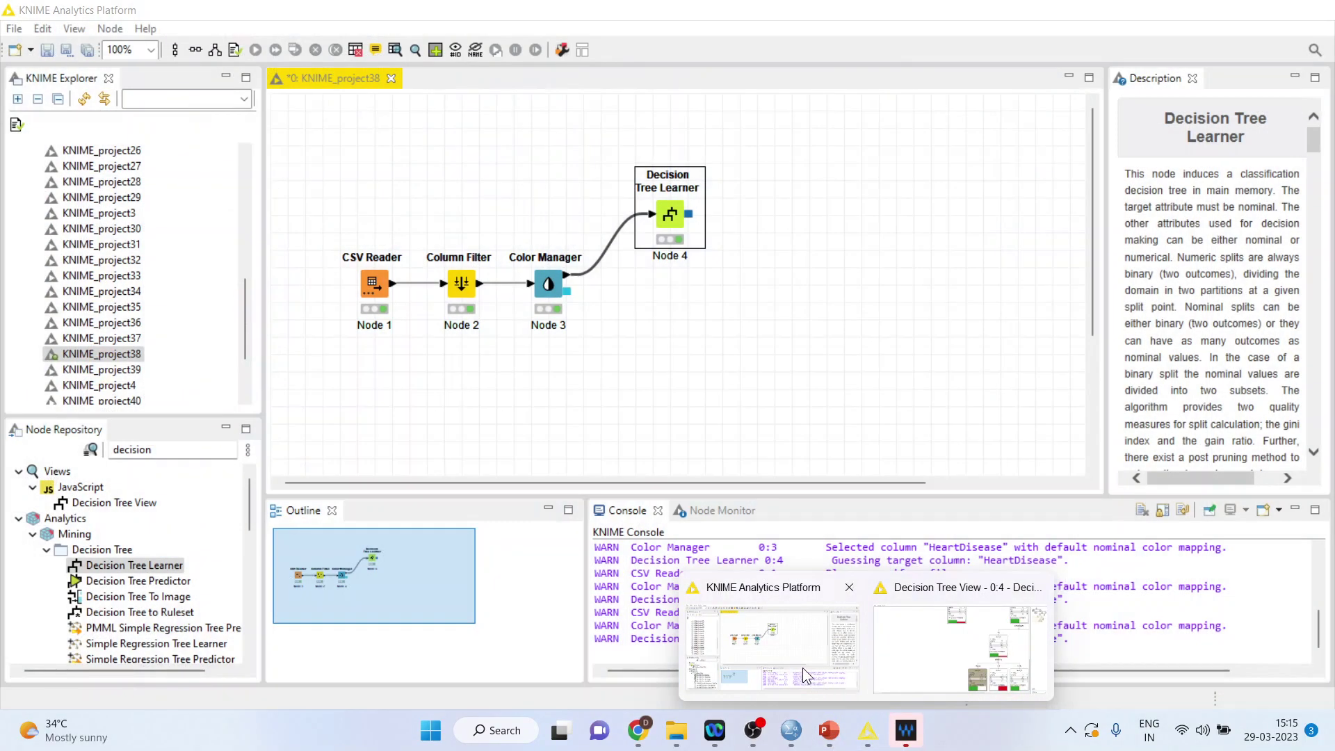
left_click(802, 667)
left_click(908, 674)
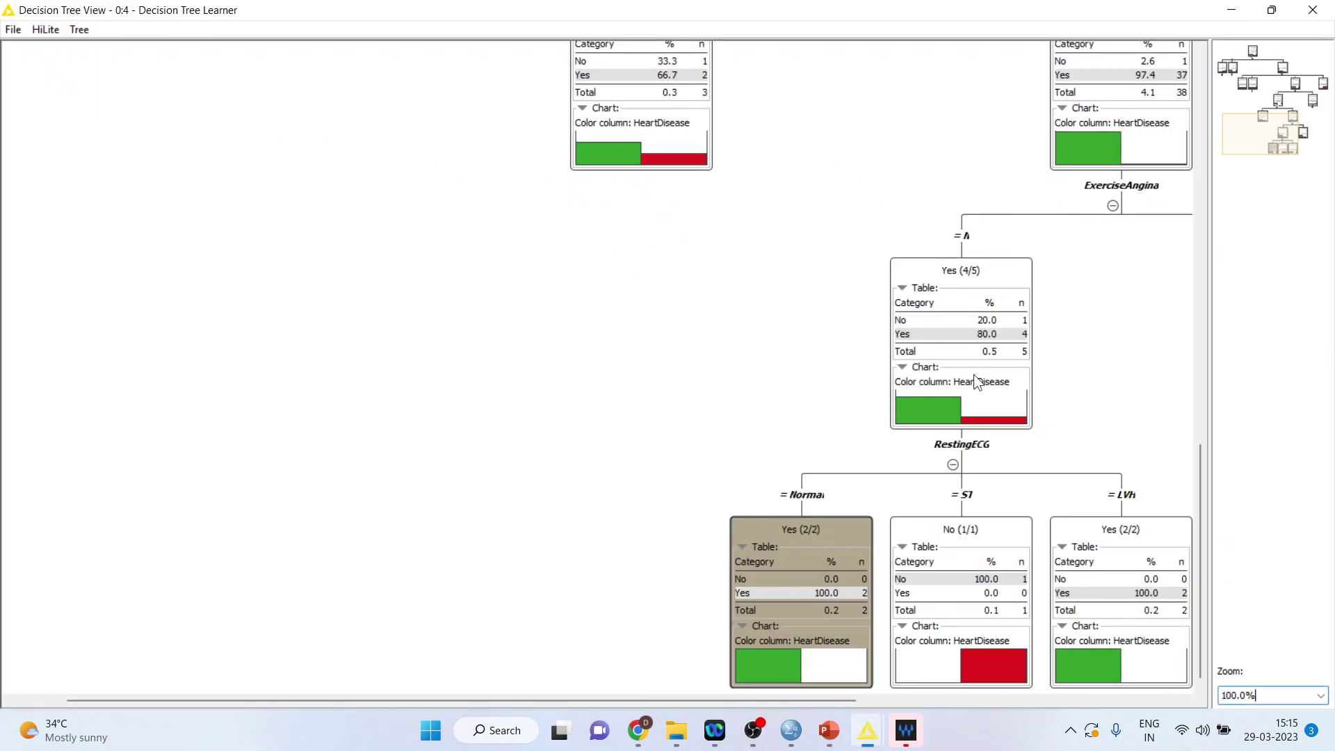
left_click(1313, 10)
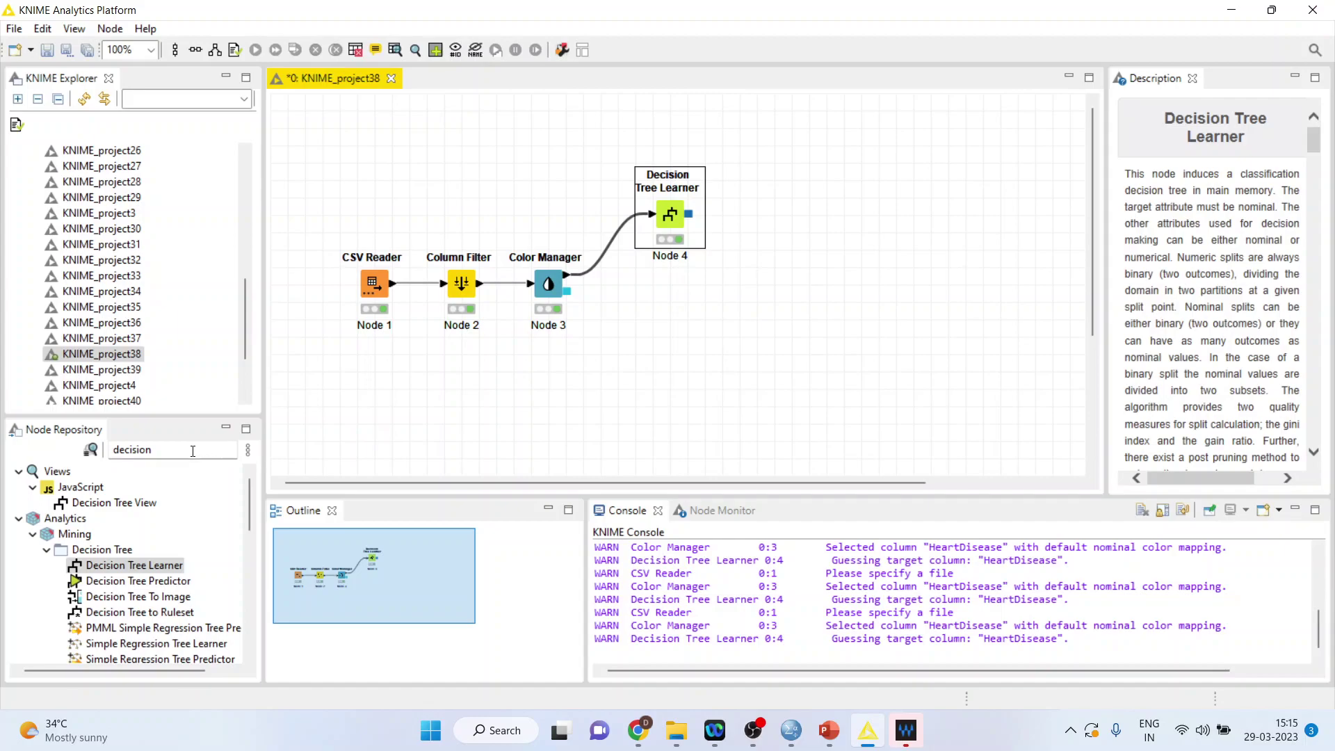
Add a Decision Tree Predictor below the learner and connect Color Manager's output to its data port.
double_click(182, 582)
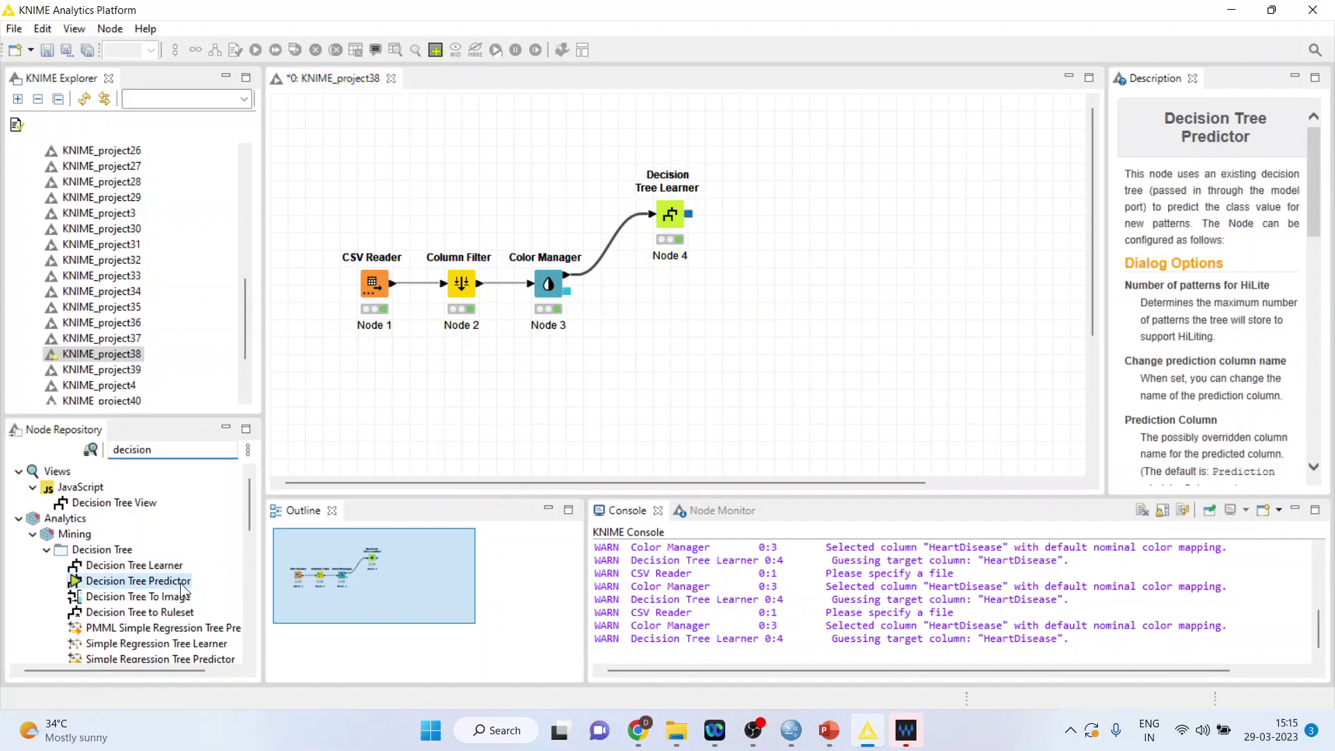
left_click_drag(757, 238, 748, 329)
left_click(549, 282)
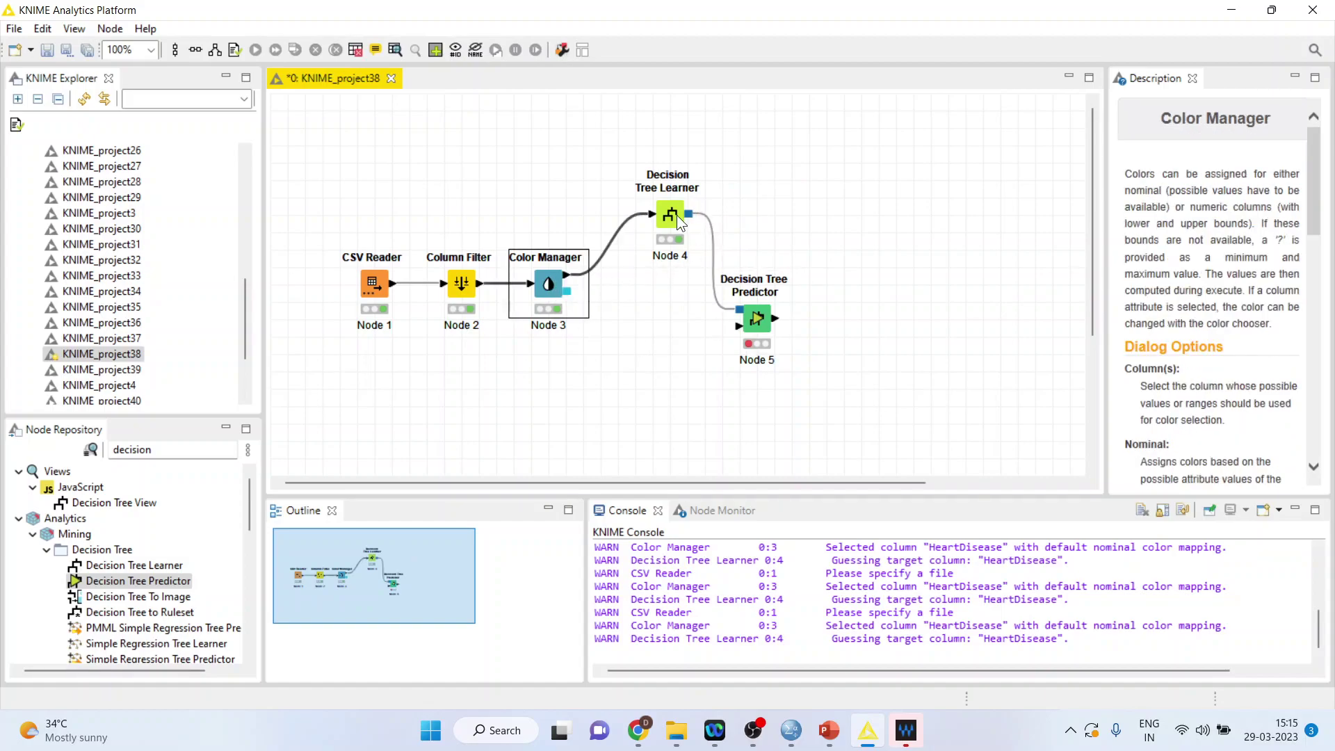
left_click(758, 322)
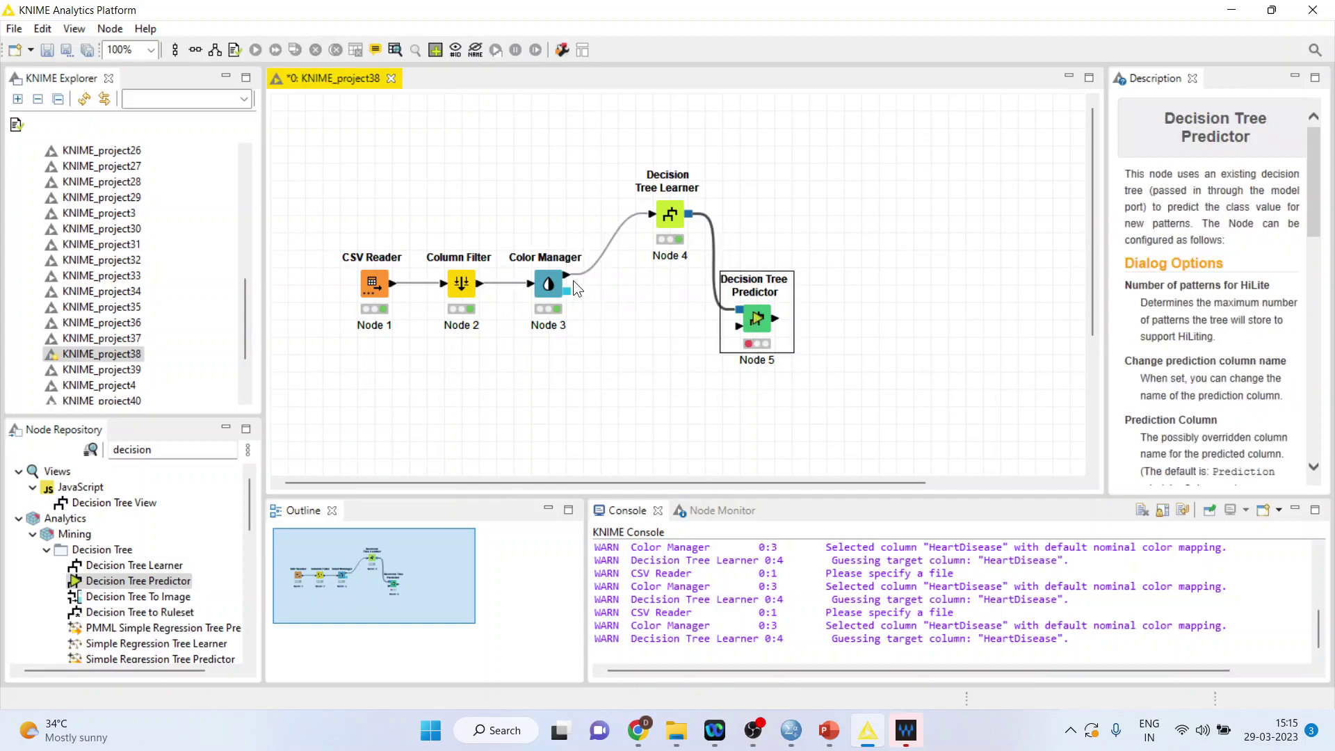
left_click_drag(566, 276, 738, 326)
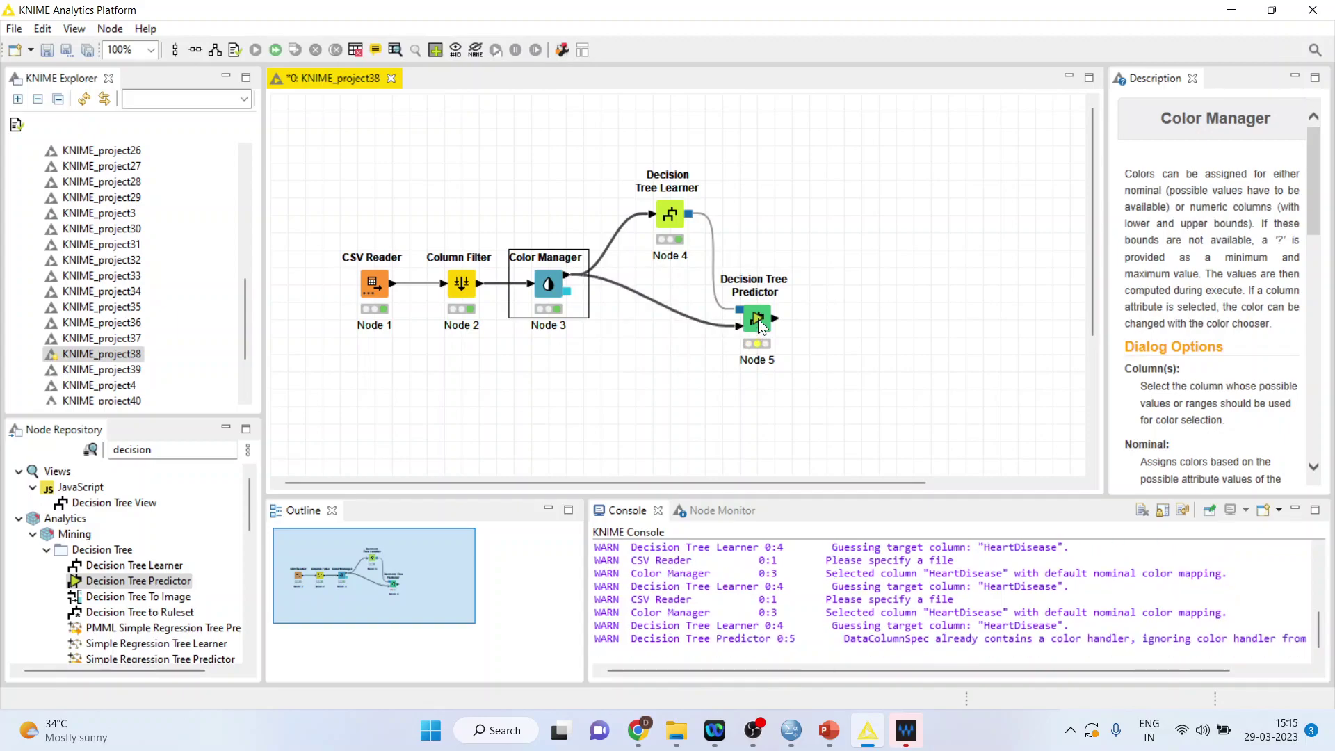
right_click(759, 325)
Set the predictor to rename its prediction column and append normalized class-probability columns, then execute it.
left_click(819, 263)
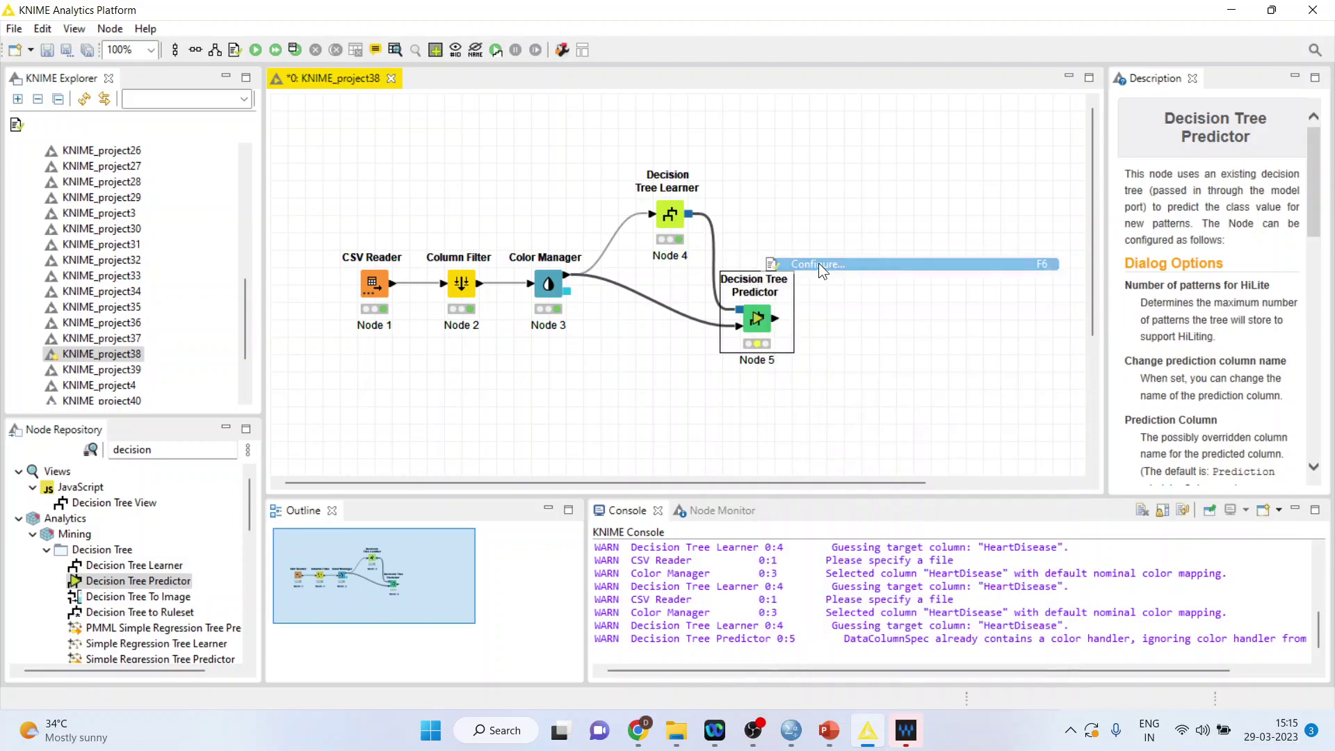
left_click(449, 307)
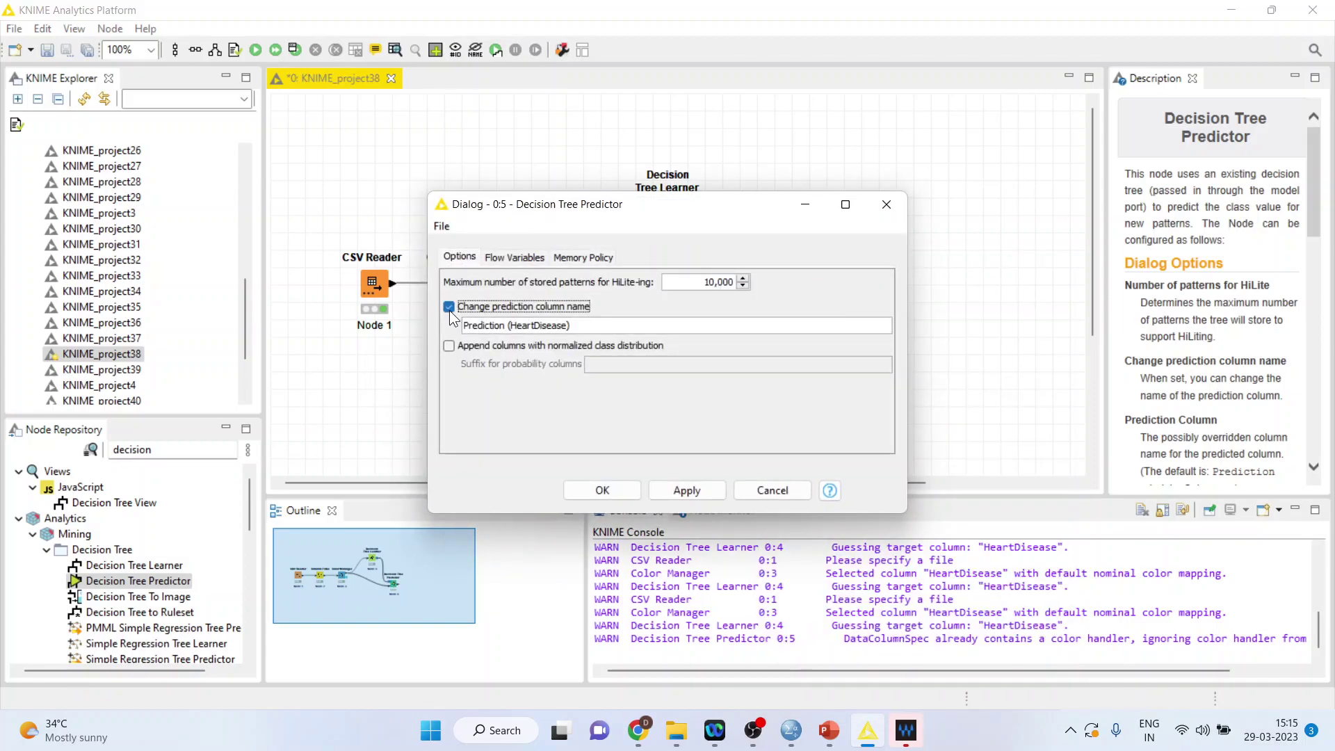
left_click(448, 345)
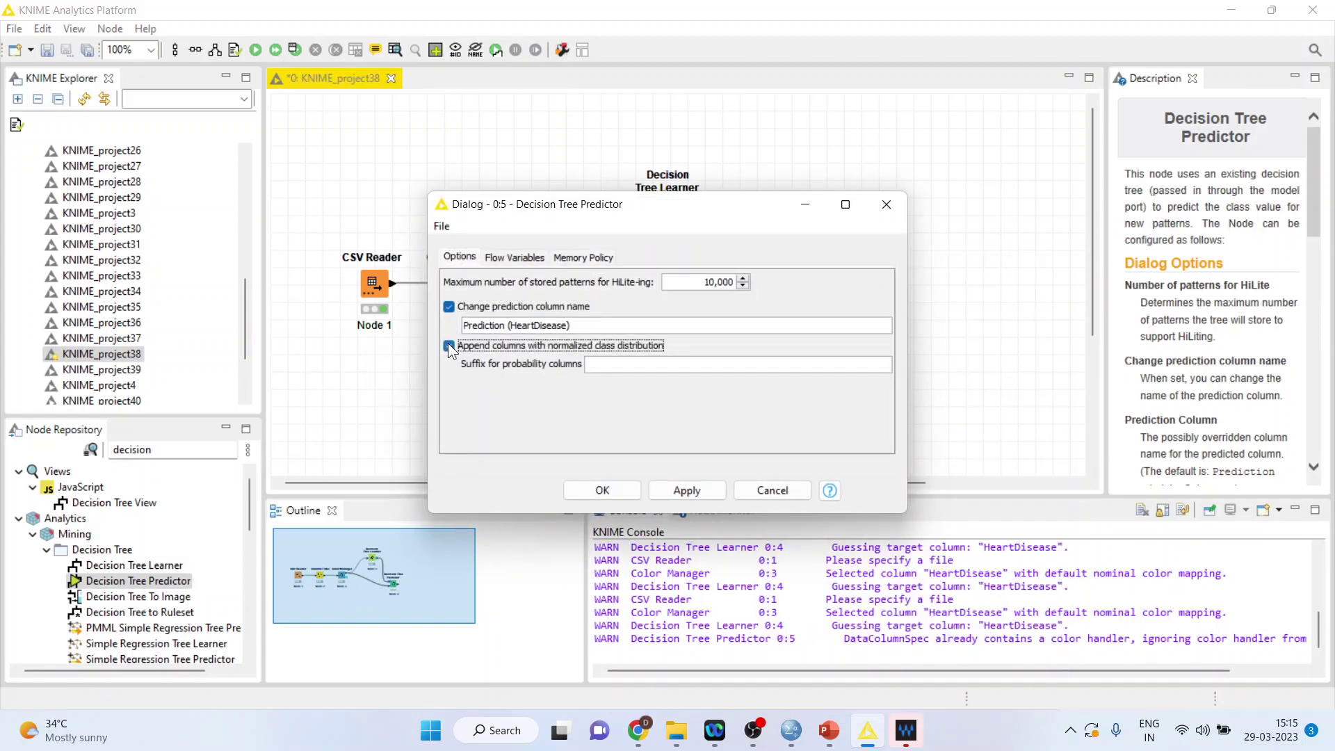
left_click(602, 490)
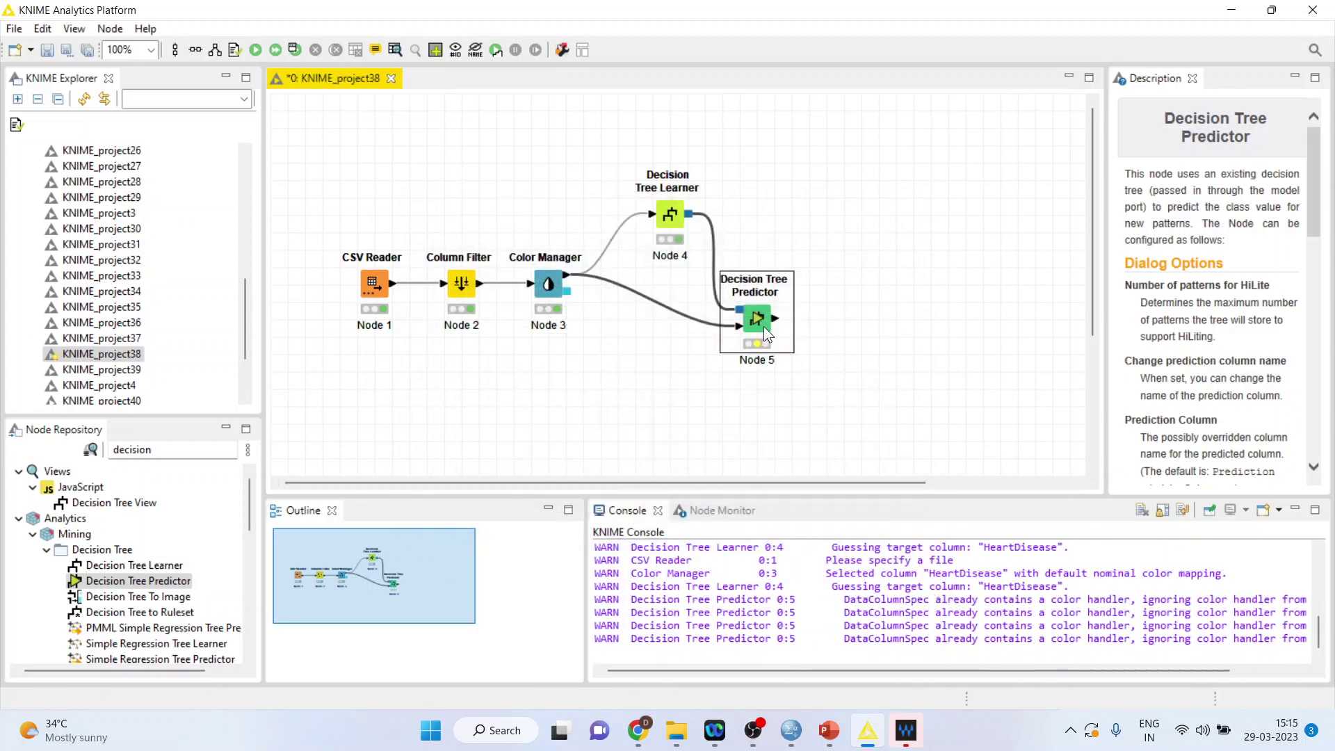
right_click(763, 325)
left_click(836, 284)
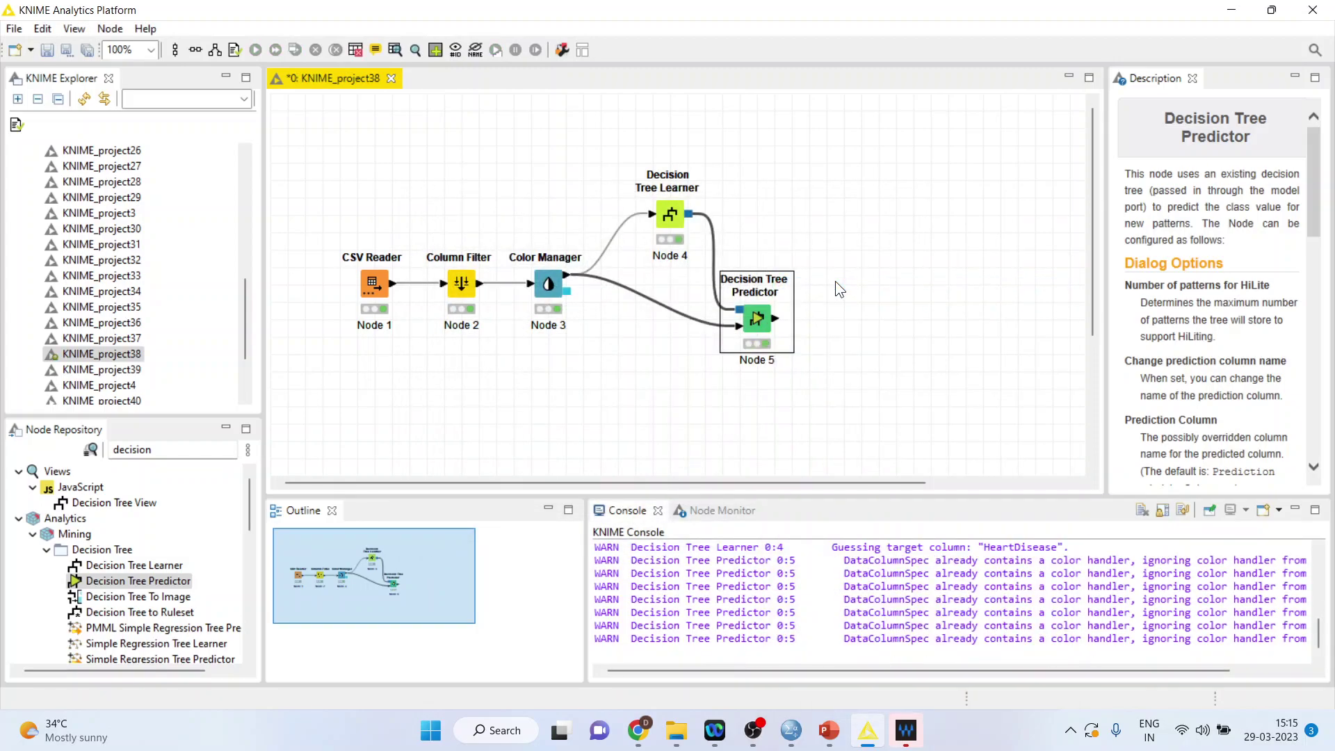
right_click(758, 322)
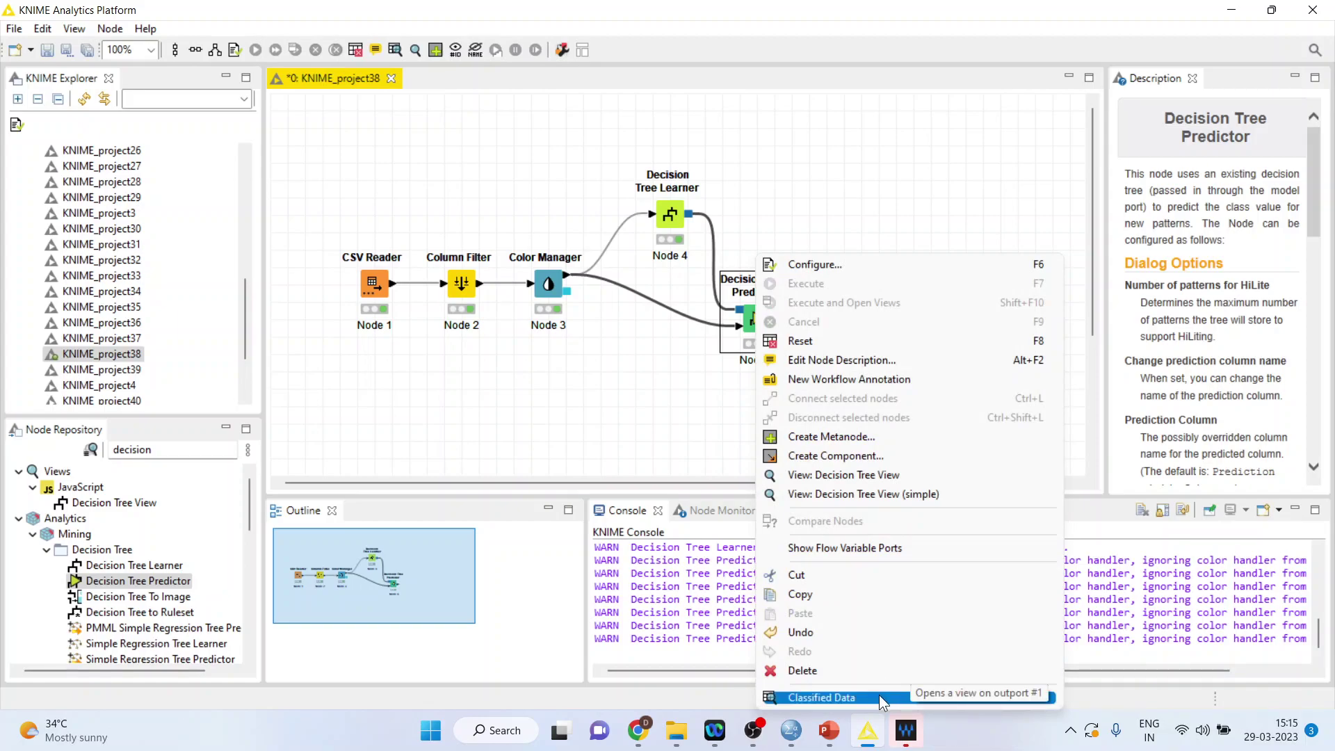
Open Node 5's Classified Data table maximized and widen the Prediction column to show its full header.
left_click(879, 694)
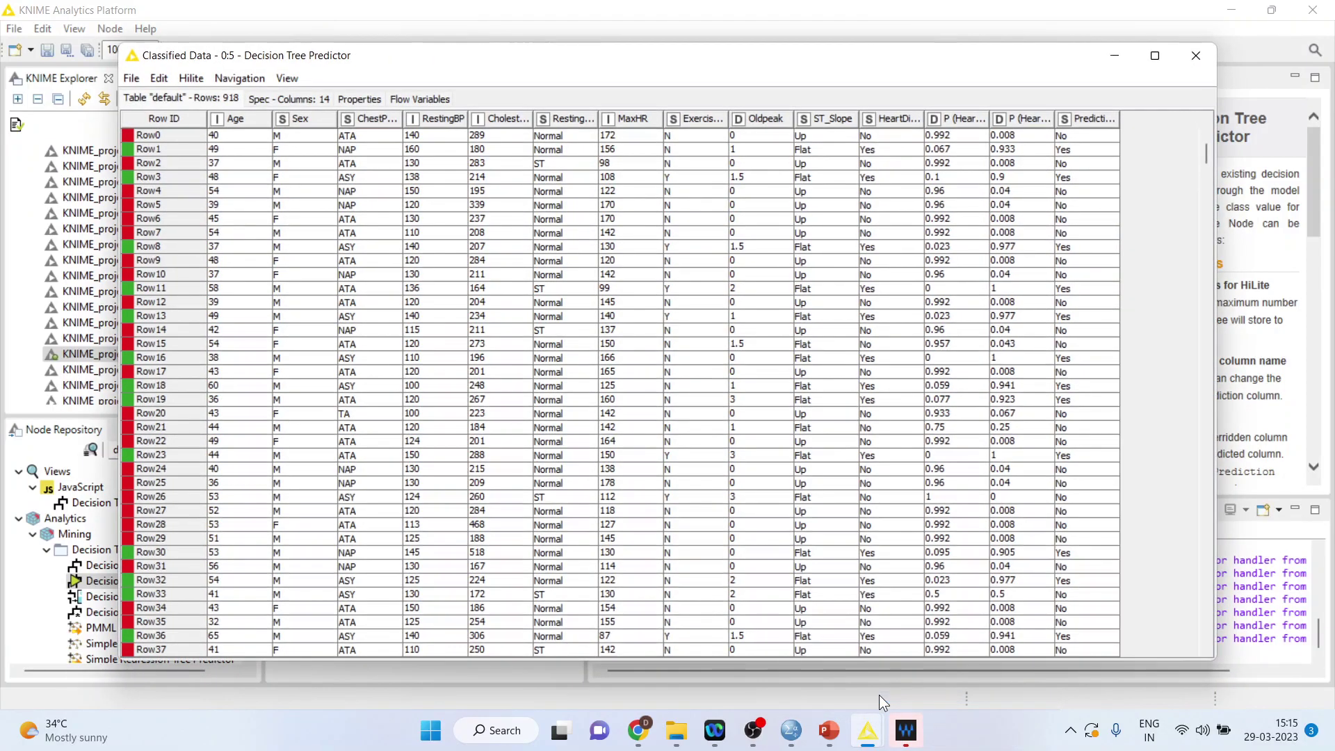
left_click(1157, 57)
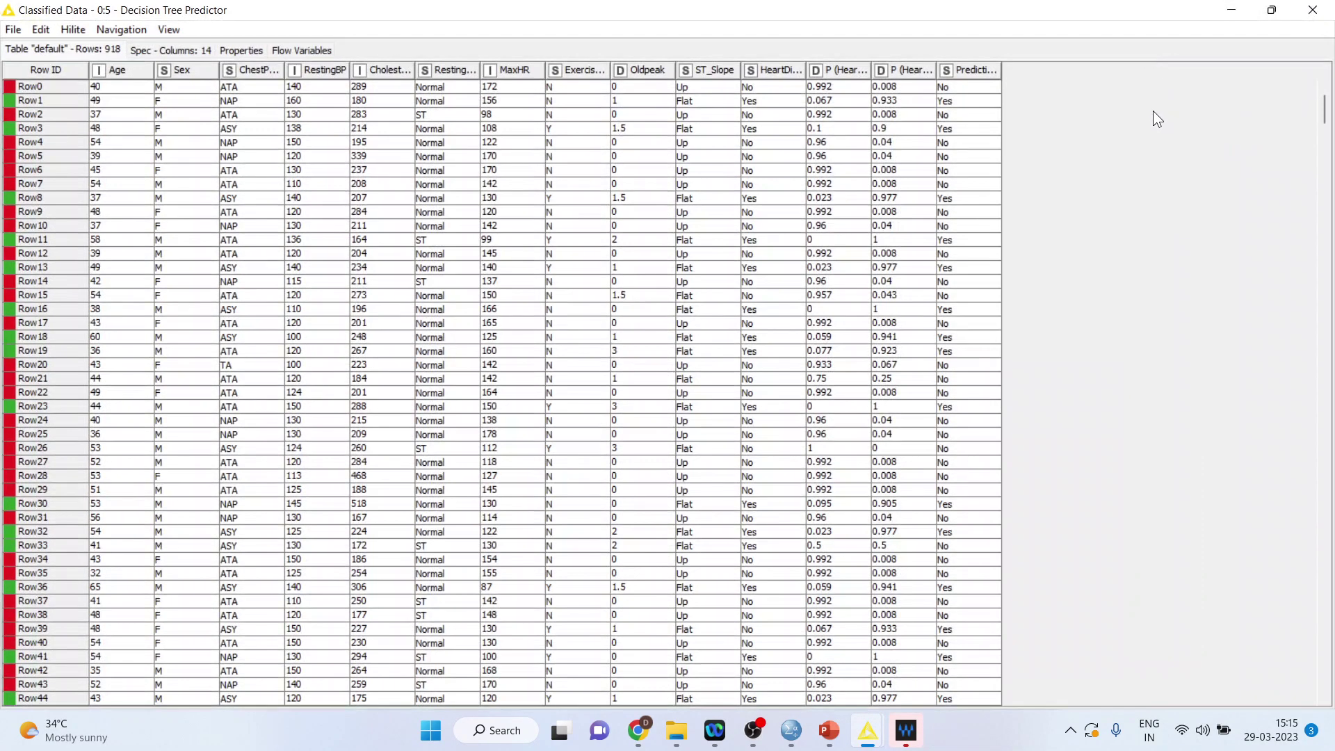
left_click(999, 69)
left_click(1004, 70)
left_click_drag(1002, 70, 1157, 77)
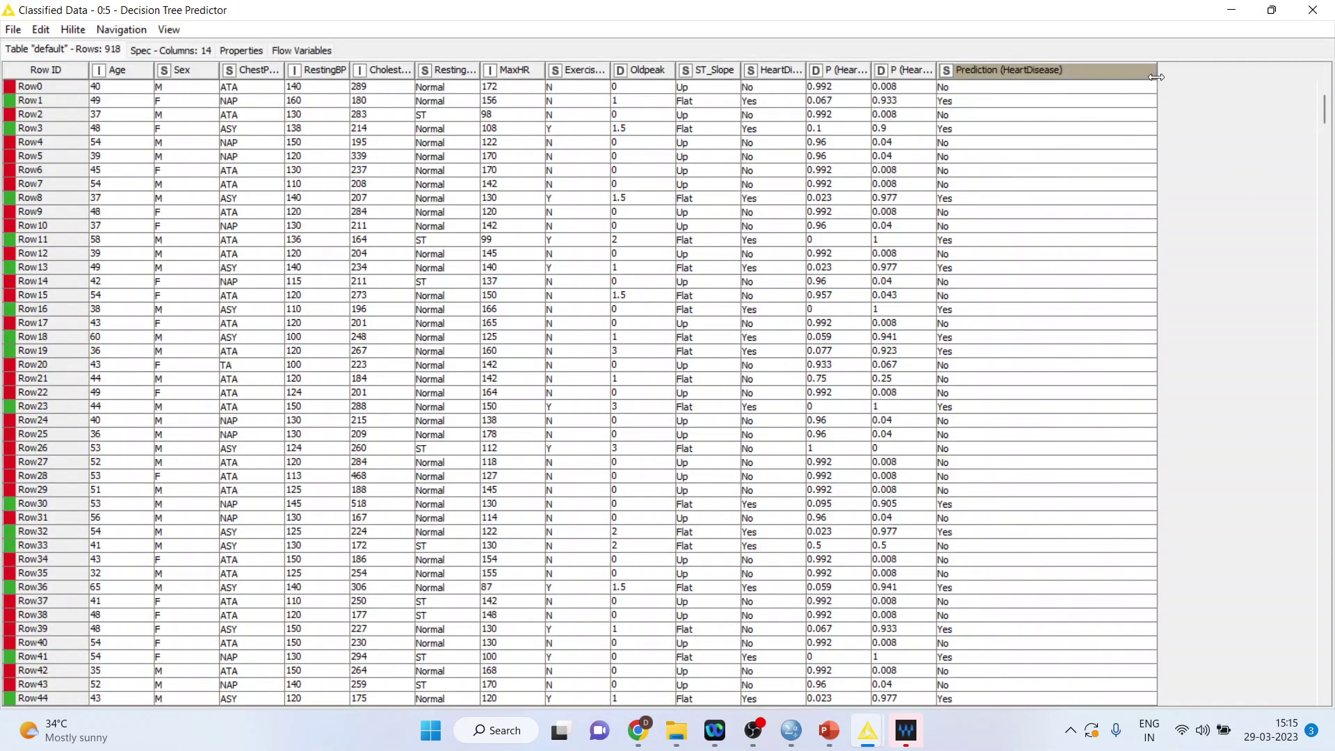
Widen the P (HeartDisease=Yes) and P (HeartDisease=No) columns, then bring up the PowerPoint windows.
left_click(765, 66)
left_click(761, 73)
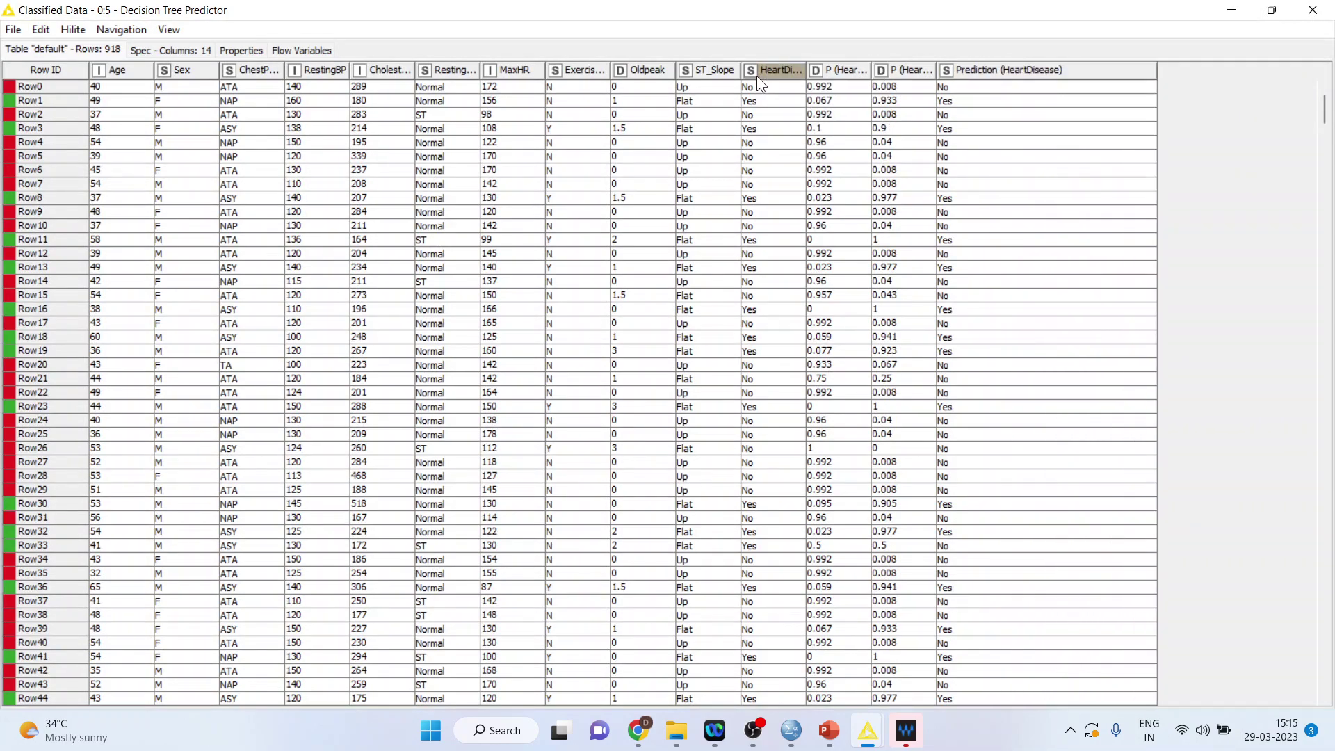
left_click(756, 77)
left_click(988, 94)
left_click_drag(938, 69, 1052, 69)
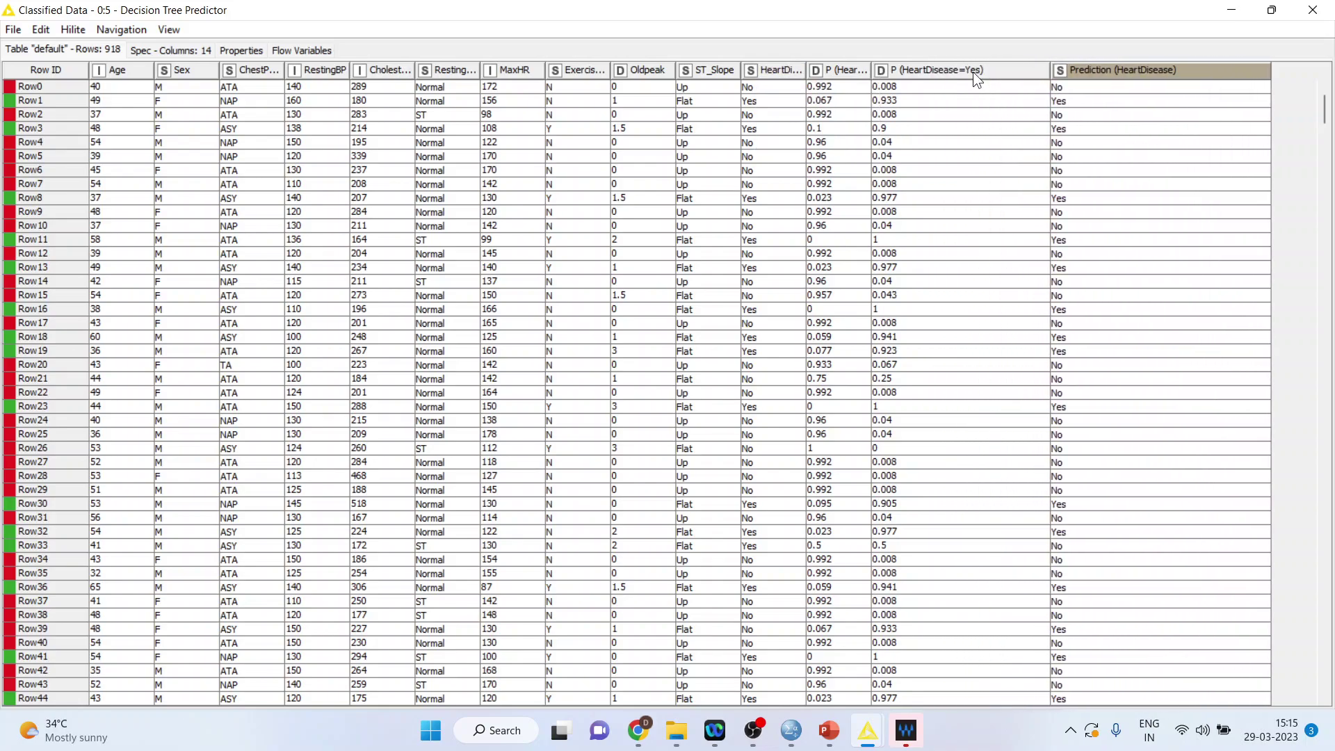
left_click_drag(881, 69, 945, 72)
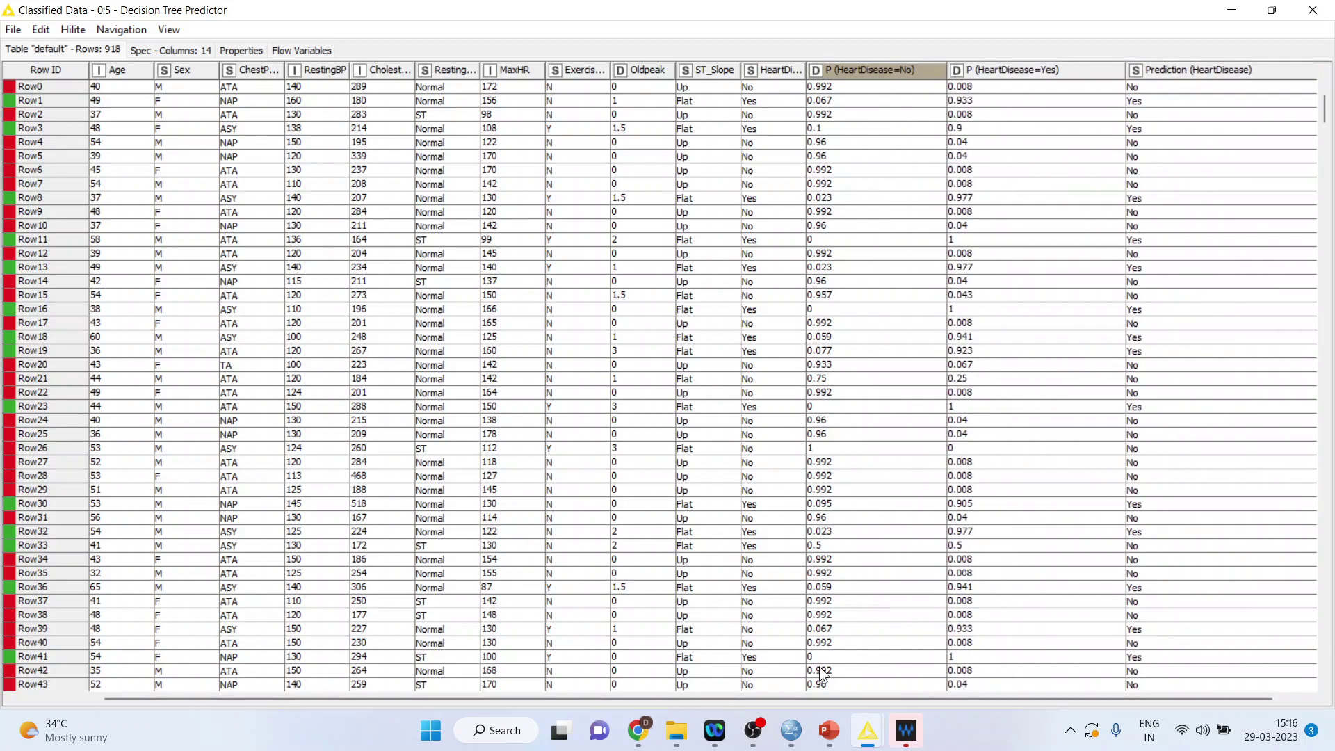
left_click(829, 730)
Bring the Decision Tree deck forward and start the slide show on the final Thank You slide.
left_click(762, 665)
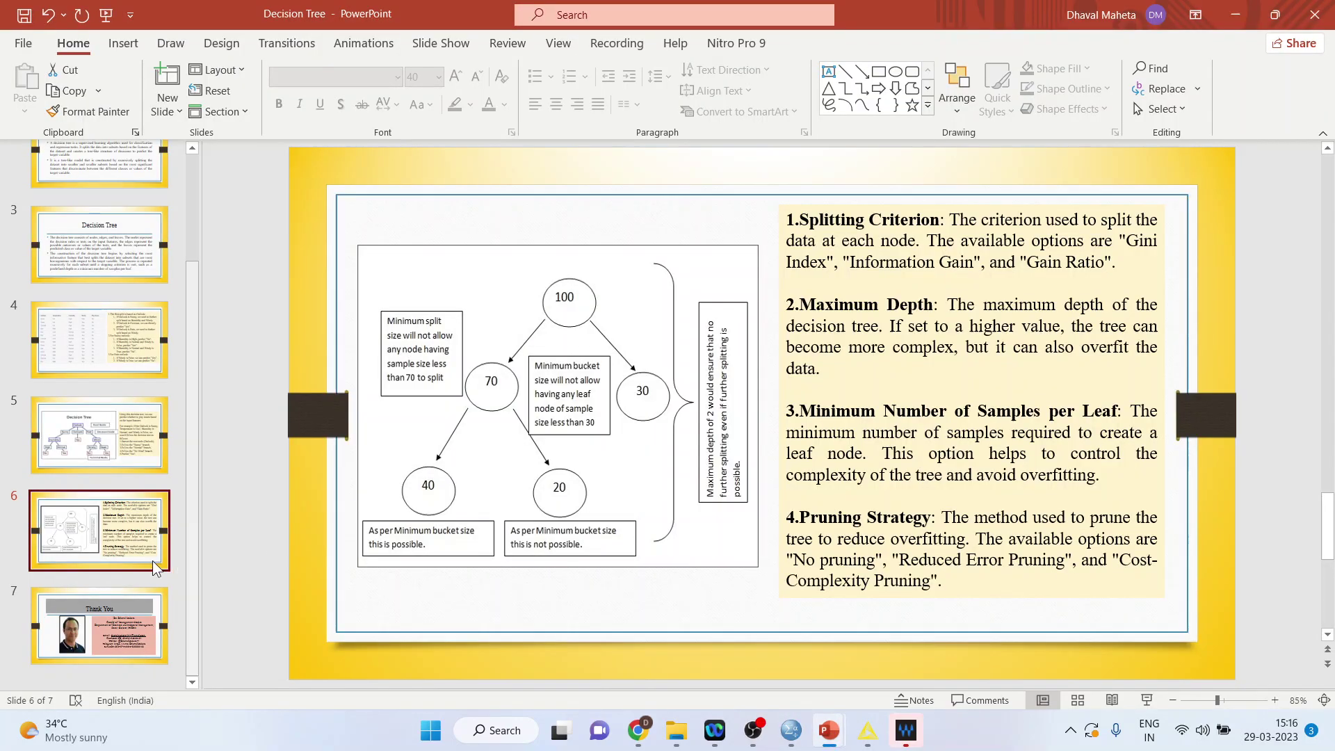
key("Page_Down")
left_click(1149, 700)
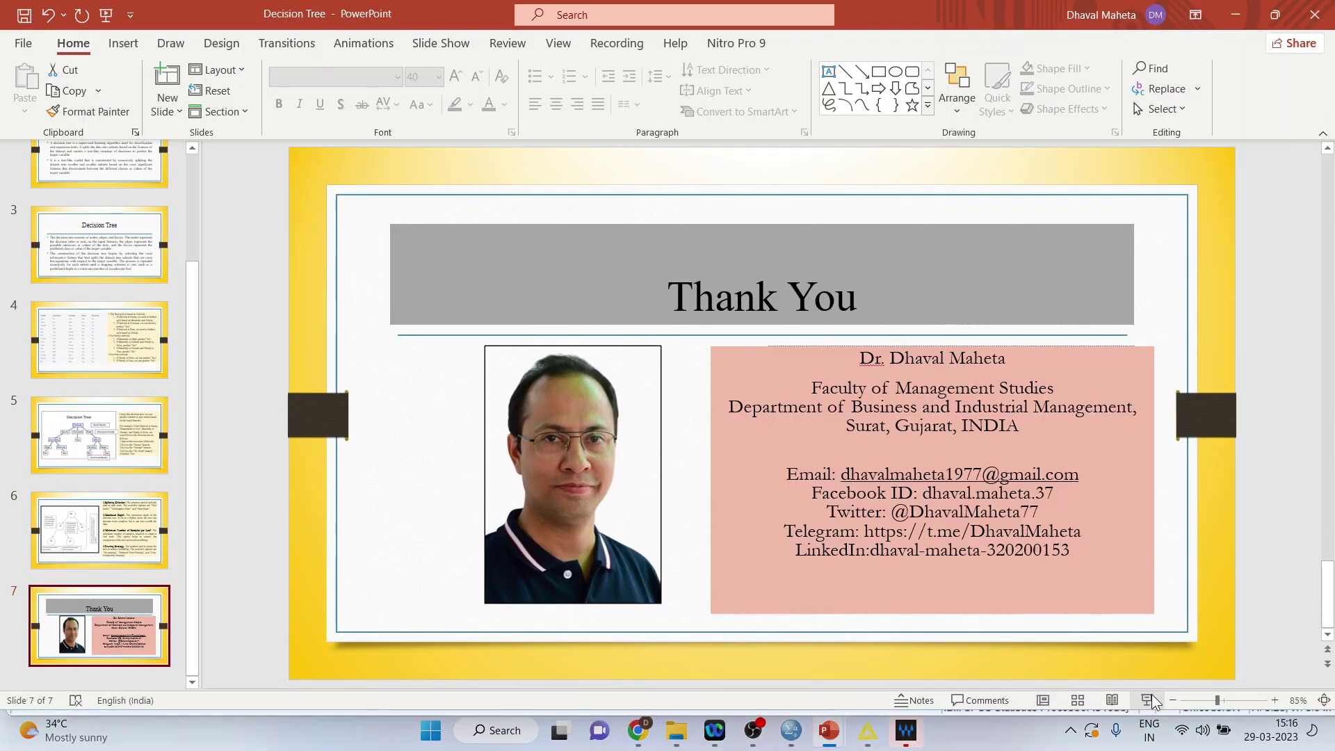